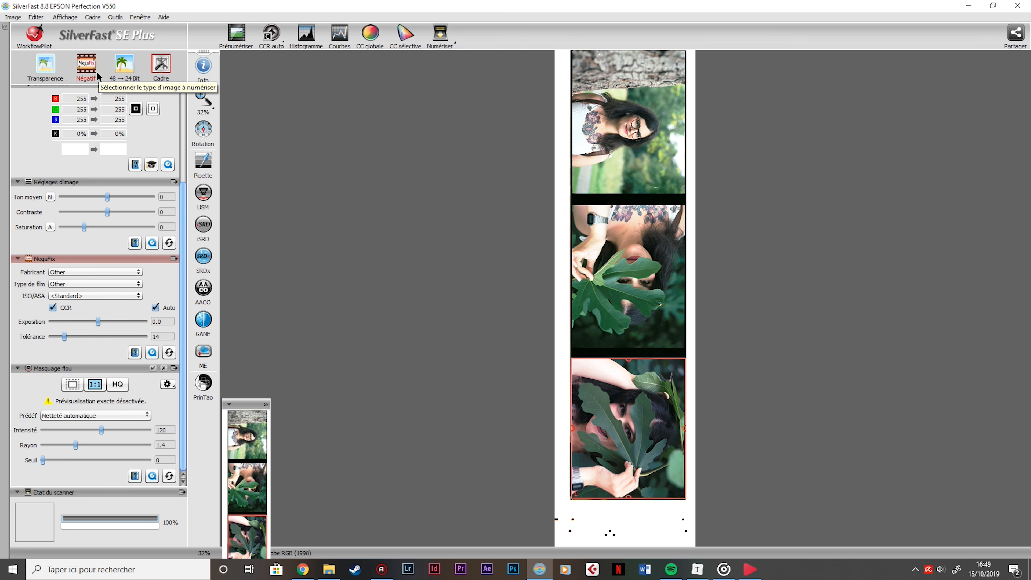
Configure the film scan as Positif with HDR 48 bits RAW depth and DNG as the output file format
{"action": "left_click", "coordinate": [93, 78]}
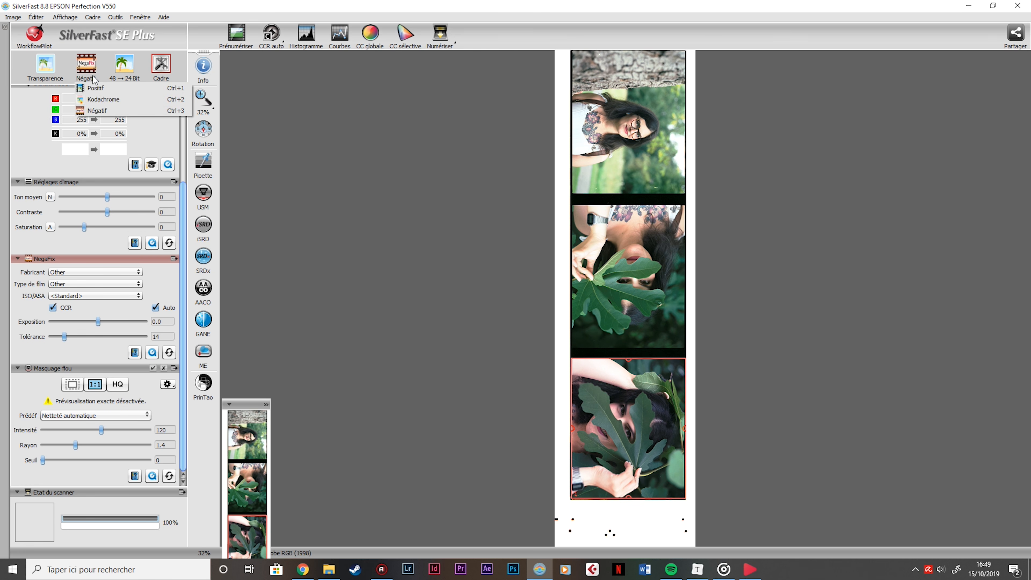
{"action": "left_click", "coordinate": [119, 88]}
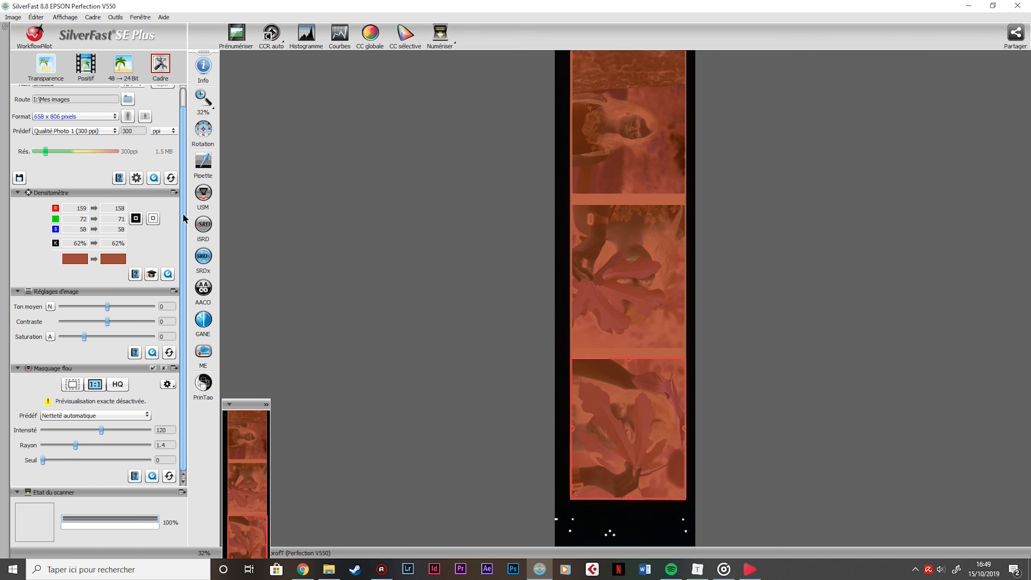
{"action": "scroll", "coordinate": [184, 218], "scroll_direction": "up", "scroll_amount": 1}
{"action": "left_click", "coordinate": [124, 65]}
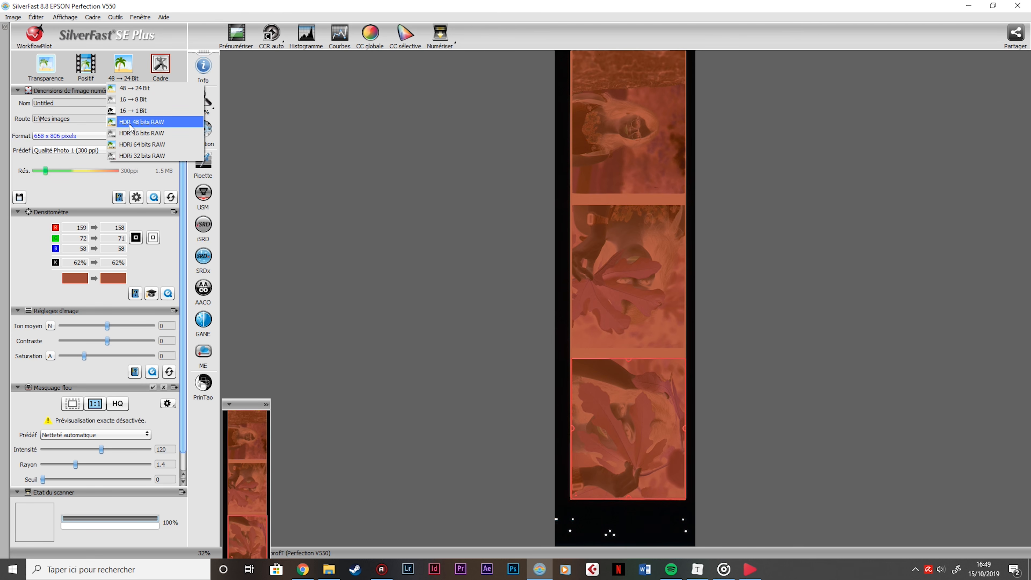
{"action": "left_click", "coordinate": [142, 122]}
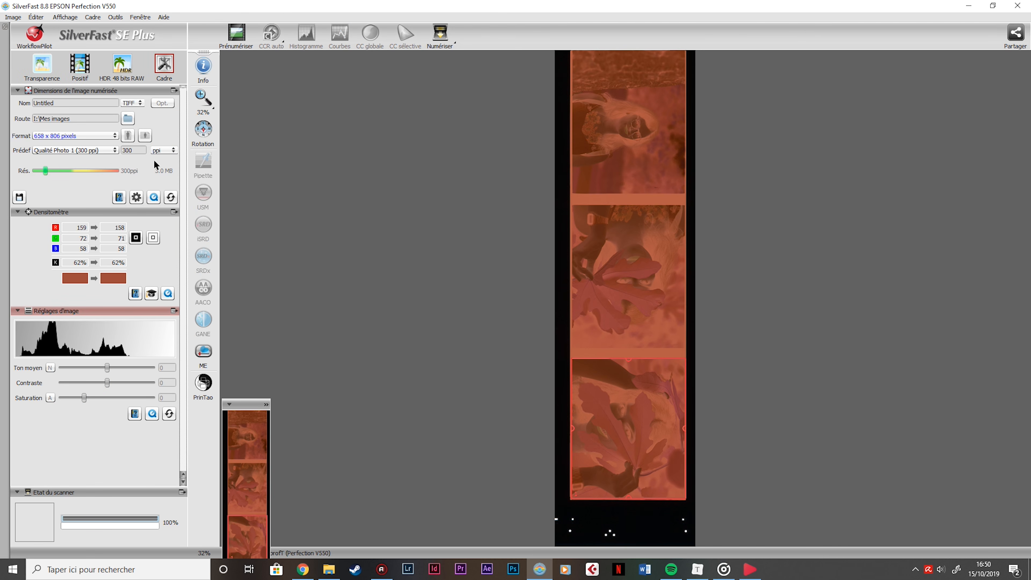
{"action": "left_click", "coordinate": [131, 104]}
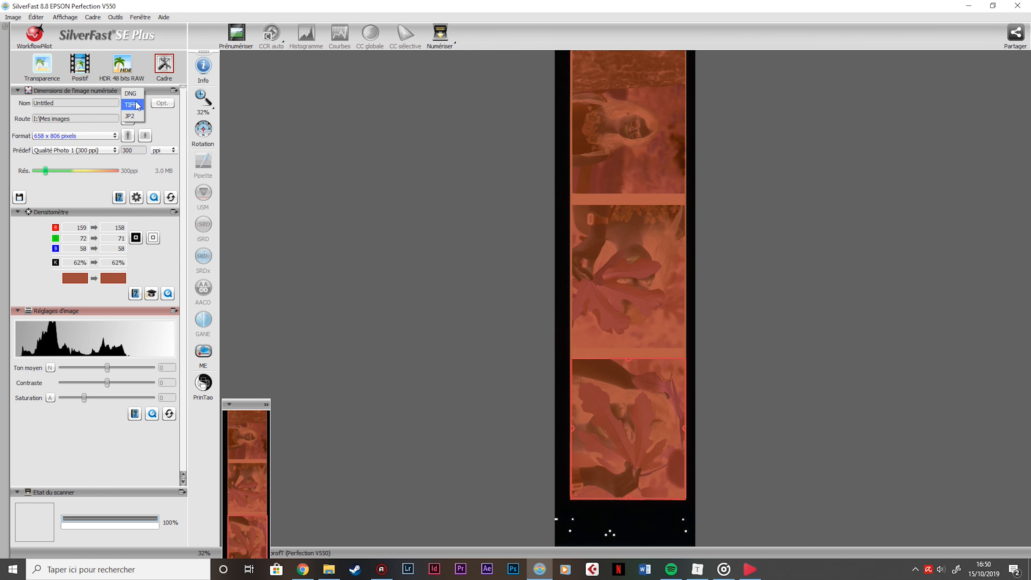
{"action": "left_click", "coordinate": [138, 94]}
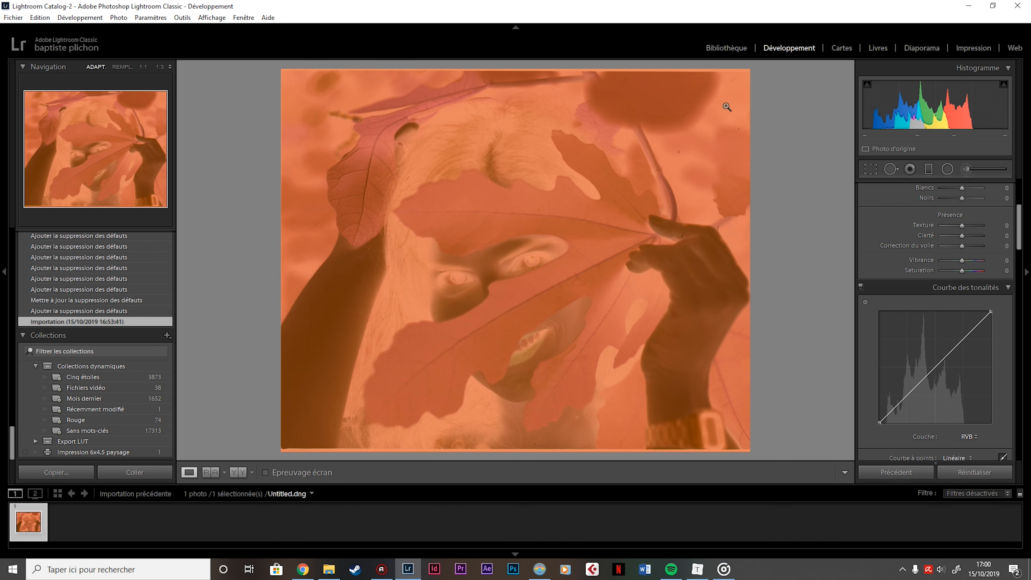
In Lightroom, heal the long hair-shaped mark on the fig leaf and the dark speck near it with Spot Removal
{"action": "left_click", "coordinate": [462, 261]}
{"action": "left_click_drag", "start_coordinate": [560, 227], "coordinate": [352, 136]}
{"action": "left_click_drag", "start_coordinate": [524, 275], "coordinate": [283, 139]}
{"action": "left_click_drag", "start_coordinate": [674, 183], "coordinate": [472, 267]}
{"action": "left_click_drag", "start_coordinate": [648, 230], "coordinate": [568, 230]}
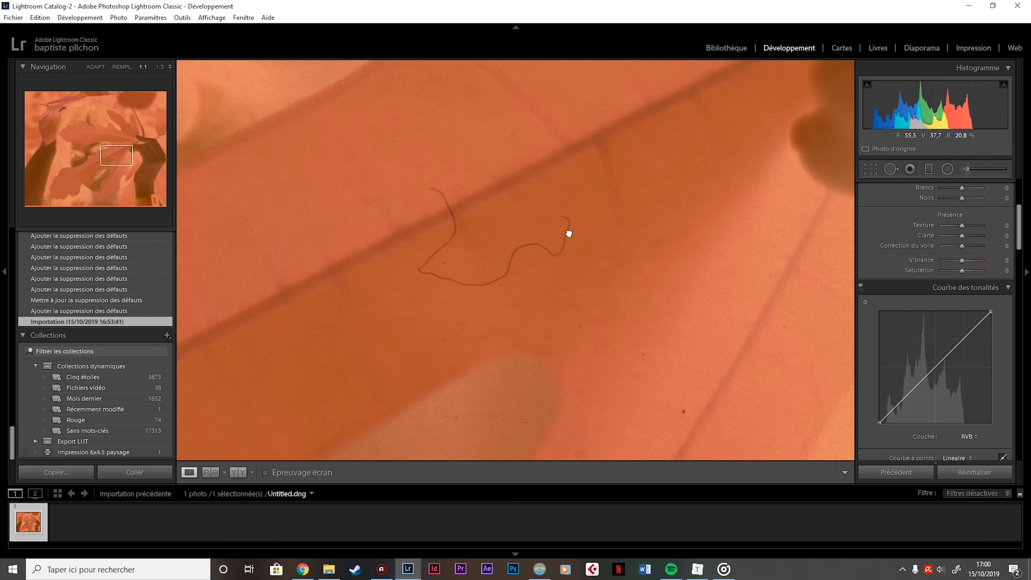
{"action": "key", "text": "q"}
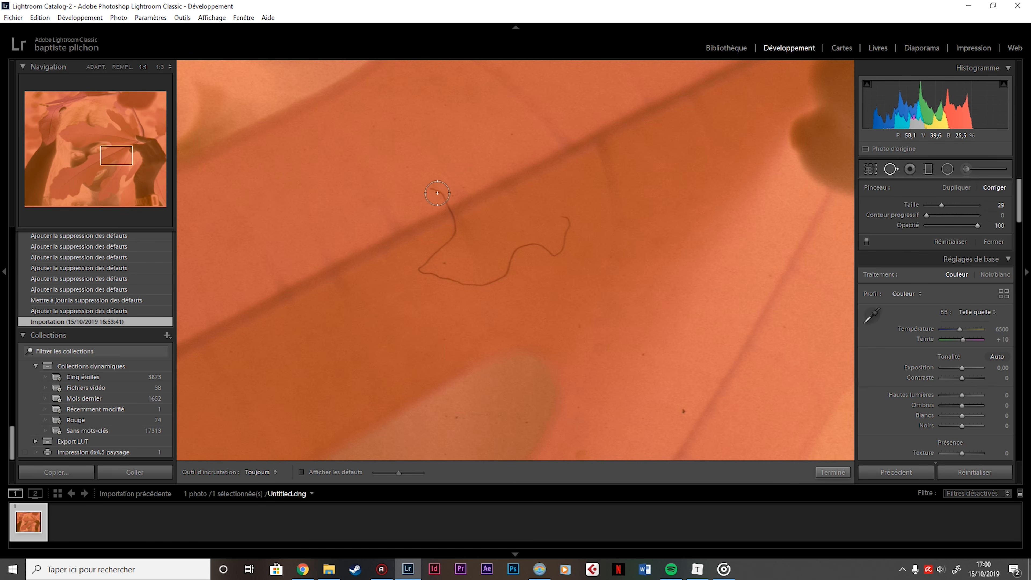
{"action": "mouse_move", "coordinate": [434, 189]}
{"action": "left_mouse_down"}
{"action": "mouse_move", "coordinate": [448, 209]}
{"action": "mouse_move", "coordinate": [447, 240]}
{"action": "mouse_move", "coordinate": [423, 269]}
{"action": "mouse_move", "coordinate": [458, 281]}
{"action": "mouse_move", "coordinate": [496, 281]}
{"action": "mouse_move", "coordinate": [513, 253]}
{"action": "mouse_move", "coordinate": [548, 252]}
{"action": "mouse_move", "coordinate": [574, 225]}
{"action": "mouse_move", "coordinate": [567, 231]}
{"action": "left_mouse_up"}
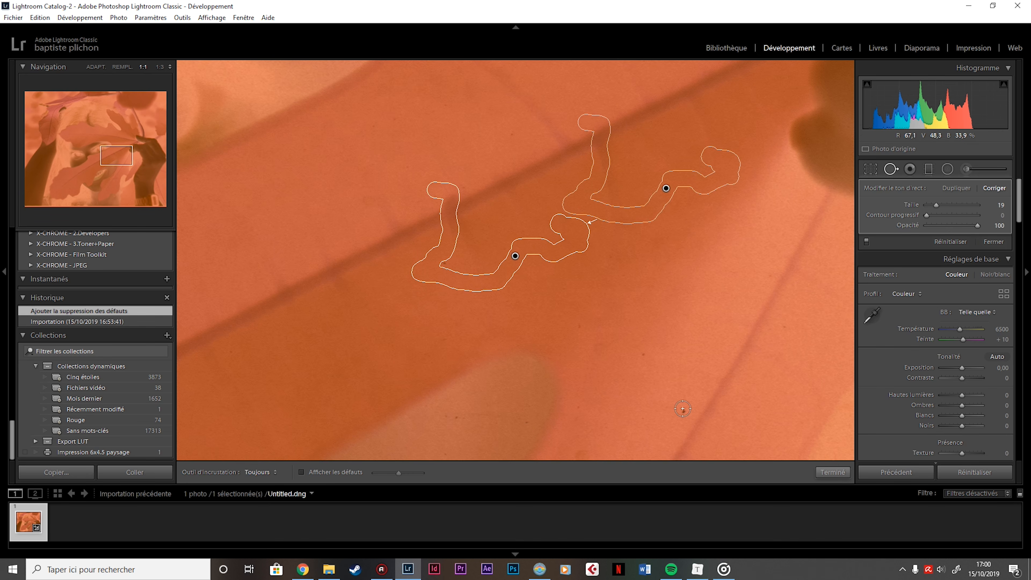
{"action": "left_click", "coordinate": [683, 411]}
{"action": "key", "text": "q"}
{"action": "left_click", "coordinate": [681, 300]}
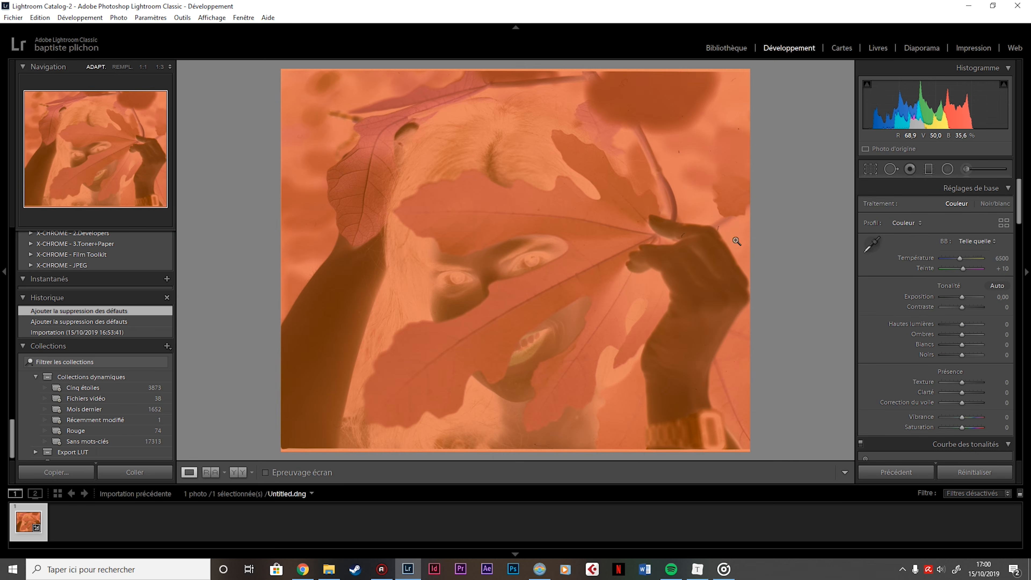
Heal the mark on the raised hand and the short scratch beside its knuckle with Spot Removal
{"action": "left_click", "coordinate": [702, 241]}
{"action": "left_click_drag", "start_coordinate": [676, 228], "coordinate": [587, 297]}
{"action": "key", "text": "q"}
{"action": "left_click_drag", "start_coordinate": [483, 281], "coordinate": [498, 253]}
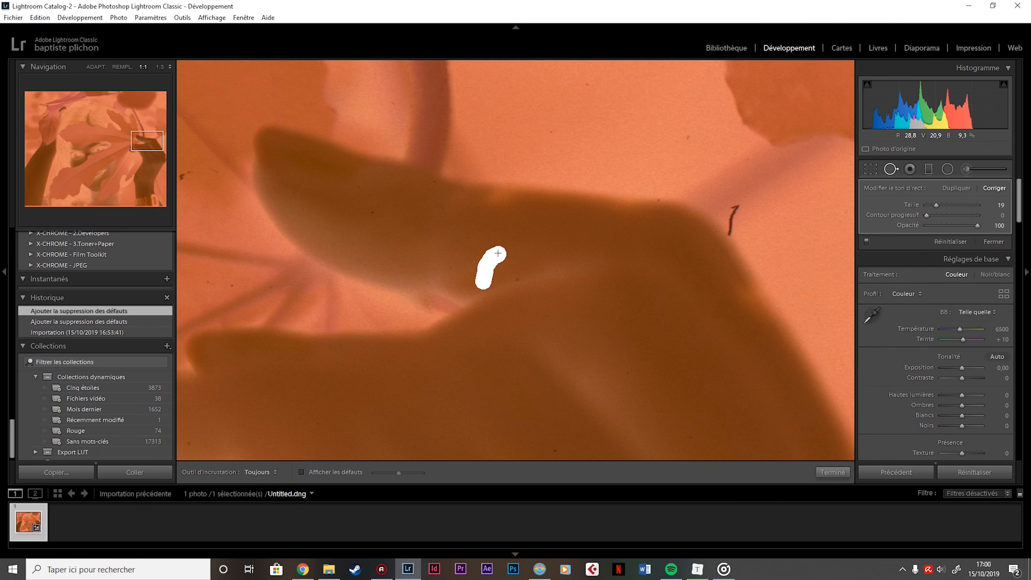
{"action": "mouse_move", "coordinate": [735, 209]}
{"action": "left_mouse_down"}
{"action": "mouse_move", "coordinate": [734, 233]}
{"action": "mouse_move", "coordinate": [743, 232]}
{"action": "left_mouse_up"}
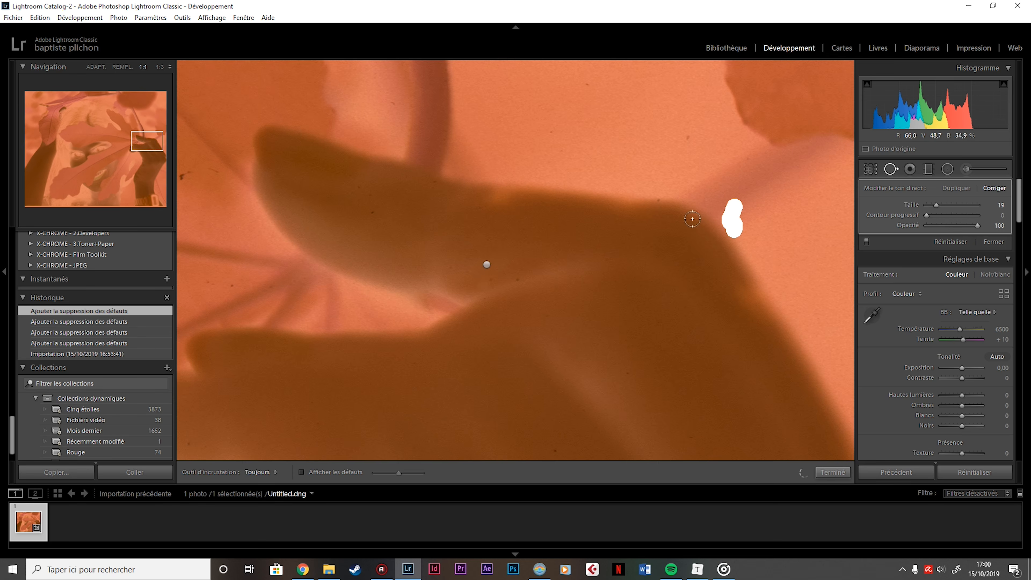
Heal the curved mark and the short dark fibre in the blurred background above the hand
{"action": "key", "text": "space"}
{"action": "left_click_drag", "start_coordinate": [598, 147], "coordinate": [495, 382]}
{"action": "mouse_move", "coordinate": [579, 223]}
{"action": "left_mouse_down"}
{"action": "mouse_move", "coordinate": [589, 340]}
{"action": "mouse_move", "coordinate": [628, 396]}
{"action": "mouse_move", "coordinate": [654, 406]}
{"action": "left_mouse_up"}
{"action": "left_click_drag", "start_coordinate": [670, 270], "coordinate": [685, 295]}
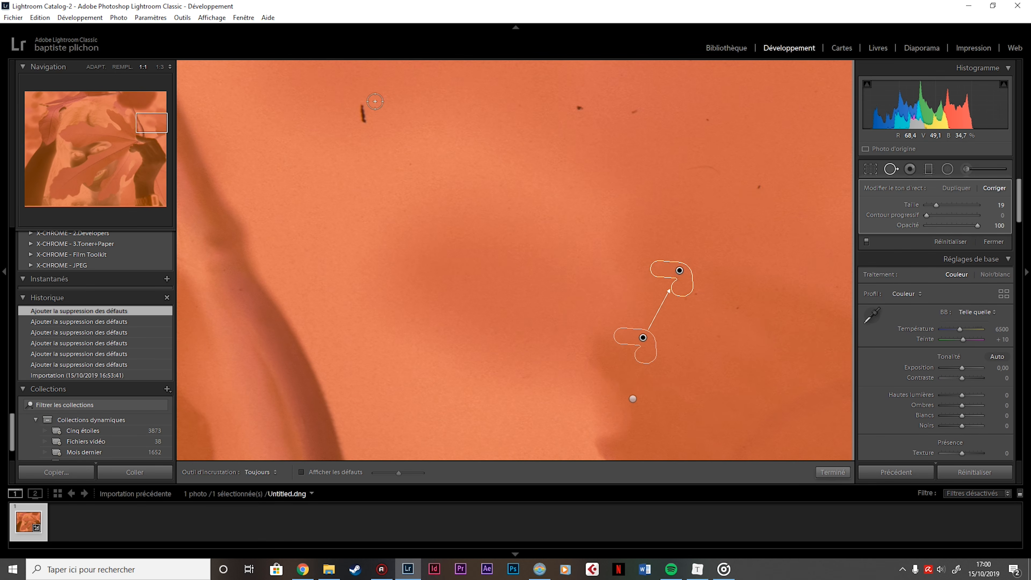
{"action": "left_click_drag", "start_coordinate": [363, 105], "coordinate": [363, 121]}
Heal the two dark specks on the cheek below the eye with Spot Removal
{"action": "key", "text": "space"}
{"action": "left_click_drag", "start_coordinate": [357, 247], "coordinate": [631, 152]}
{"action": "left_click_drag", "start_coordinate": [378, 281], "coordinate": [616, 101]}
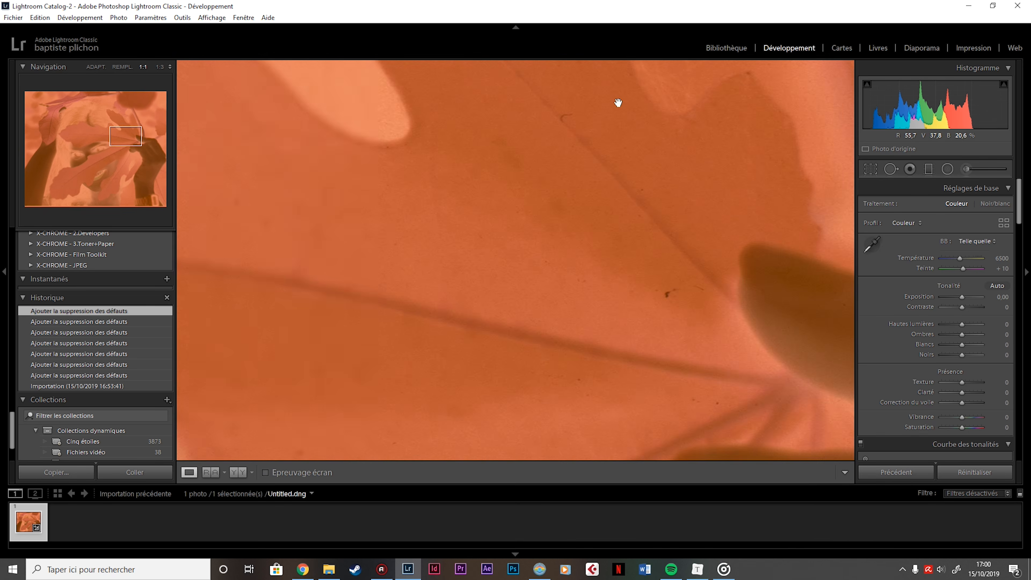
{"action": "left_click_drag", "start_coordinate": [292, 199], "coordinate": [633, 207]}
{"action": "left_click", "coordinate": [474, 205]}
{"action": "left_click", "coordinate": [576, 228]}
{"action": "mouse_move", "coordinate": [576, 228]}
{"action": "left_mouse_down"}
{"action": "mouse_move", "coordinate": [457, 297]}
{"action": "mouse_move", "coordinate": [592, 24]}
{"action": "left_mouse_up"}
{"action": "left_click_drag", "start_coordinate": [525, 256], "coordinate": [530, 173]}
{"action": "left_click_drag", "start_coordinate": [344, 191], "coordinate": [461, 256]}
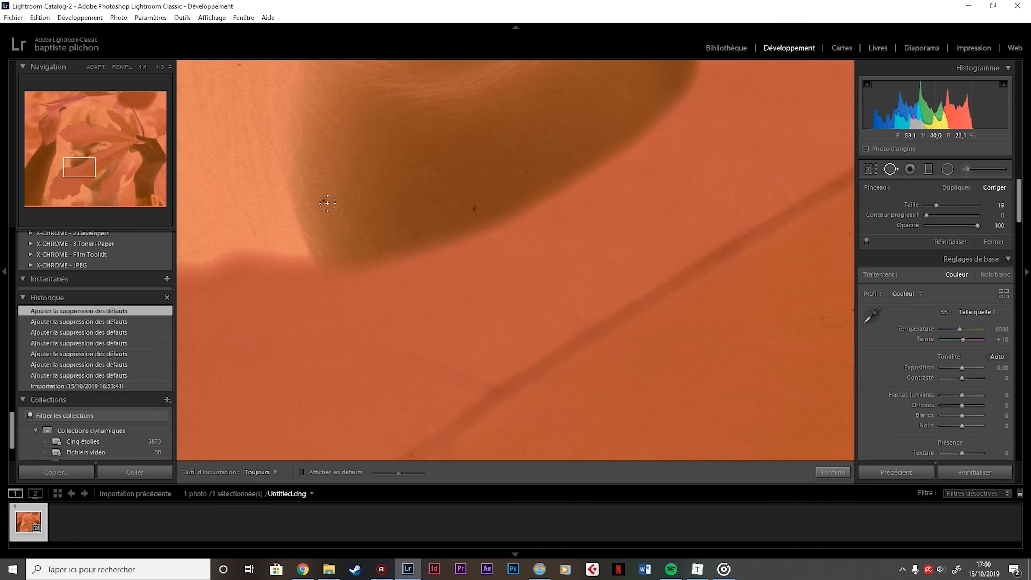
{"action": "left_click", "coordinate": [325, 199]}
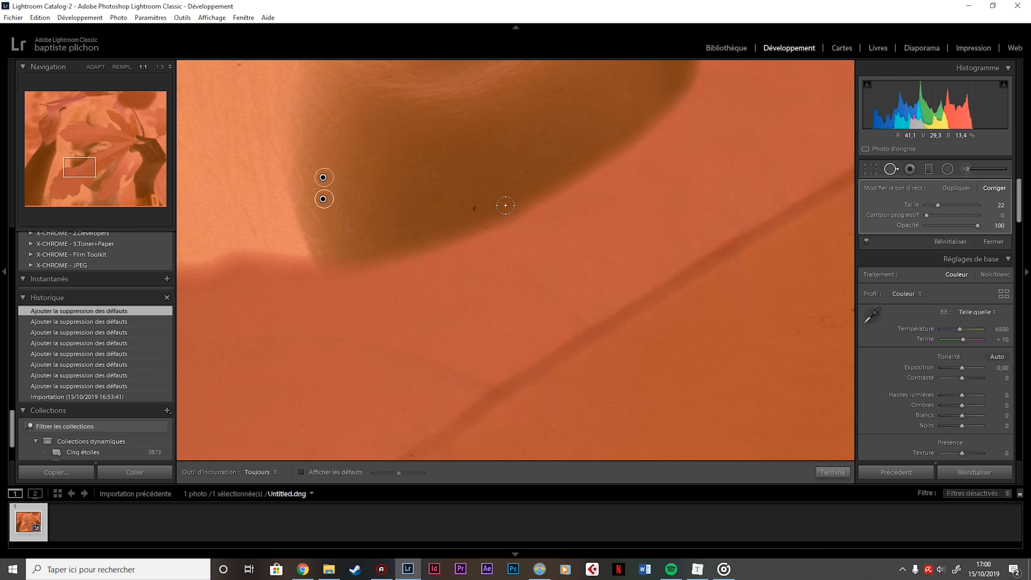
{"action": "left_click", "coordinate": [472, 208]}
Heal the dark speck on the leaf beside the mouth with a smaller brush
{"action": "left_click_drag", "start_coordinate": [842, 363], "coordinate": [544, 219]}
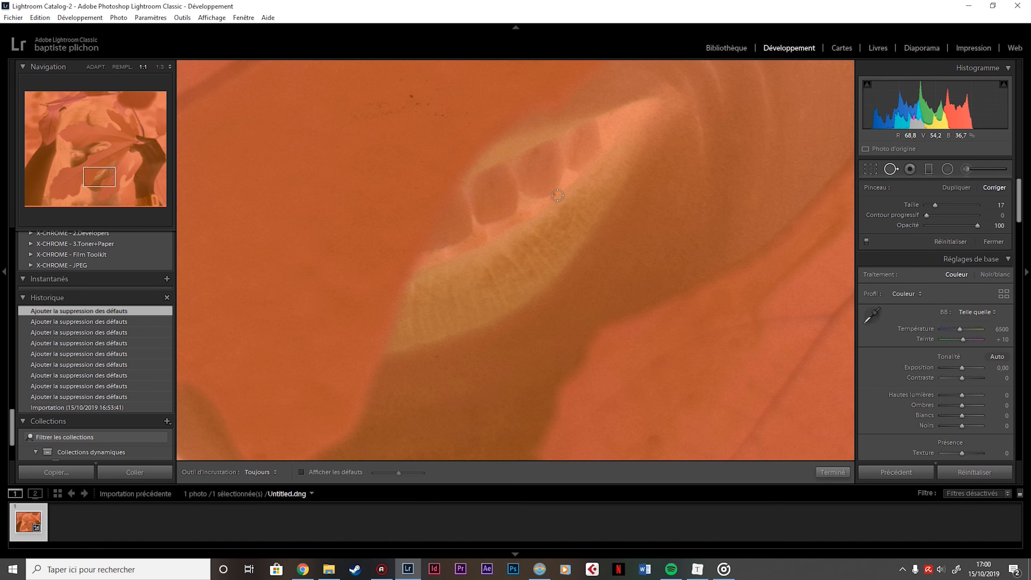
{"action": "left_click", "coordinate": [407, 95]}
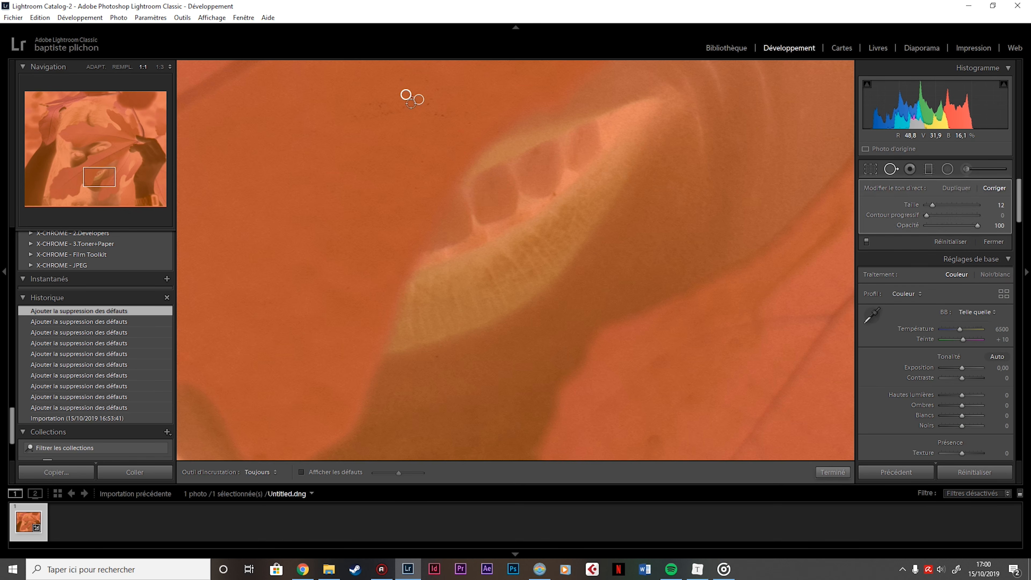
{"action": "key", "text": "q"}
{"action": "left_click", "coordinate": [645, 293]}
Heal the scattered dust specks in the blurred background near the photo's upper right edge
{"action": "left_click", "coordinate": [691, 182]}
{"action": "left_click_drag", "start_coordinate": [691, 182], "coordinate": [516, 322]}
{"action": "key", "text": "q"}
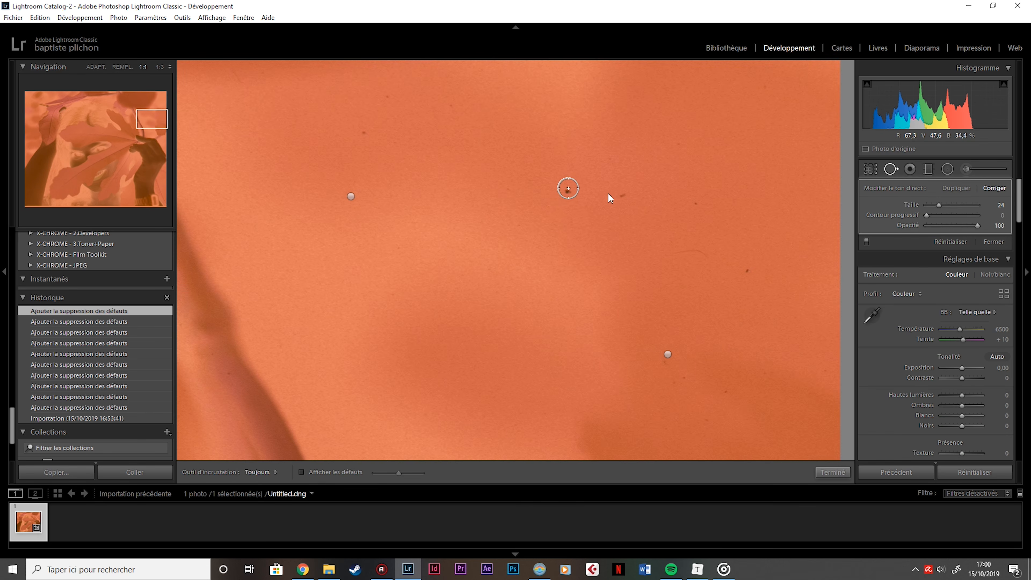
{"action": "left_click", "coordinate": [568, 188]}
{"action": "left_click", "coordinate": [625, 193]}
{"action": "left_click", "coordinate": [695, 199]}
{"action": "left_click", "coordinate": [717, 287]}
{"action": "left_click", "coordinate": [362, 132]}
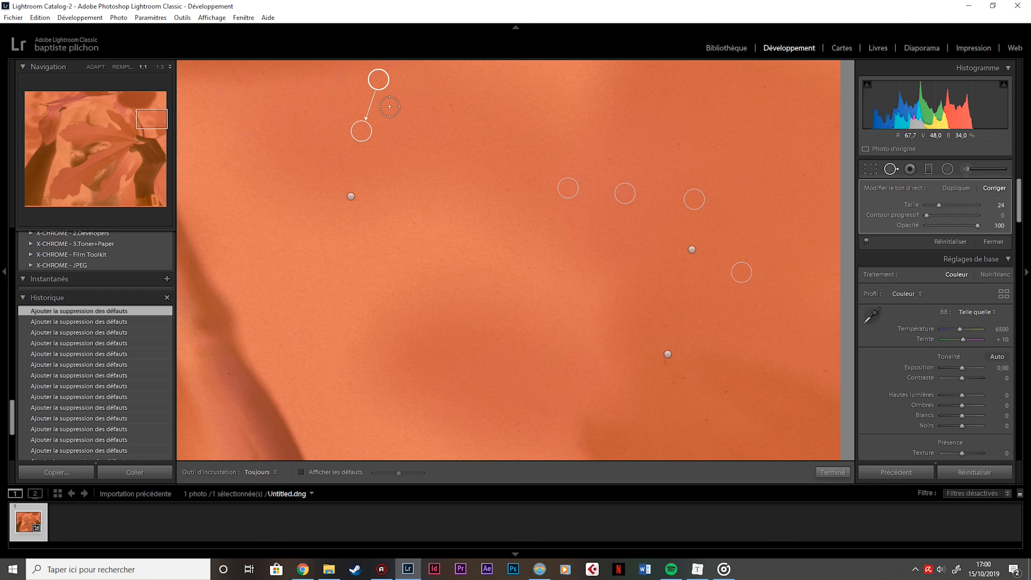
{"action": "left_click", "coordinate": [389, 101]}
{"action": "left_click", "coordinate": [430, 114]}
{"action": "key", "text": "q"}
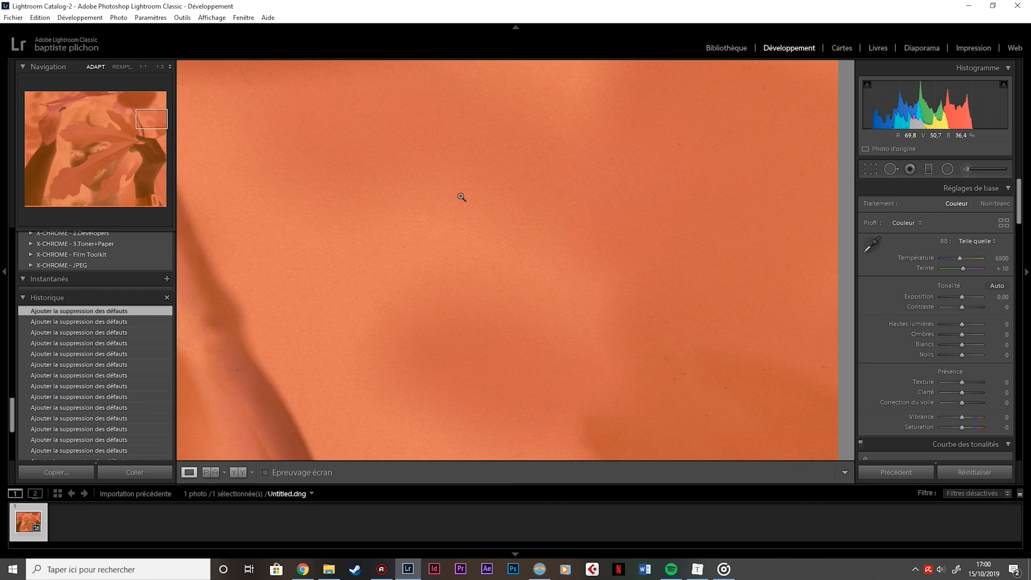
{"action": "left_click", "coordinate": [461, 197]}
Invert the RGB tone curve by raising its black point to the maximum and lowering its white point to the minimum
{"action": "left_click_drag", "start_coordinate": [1019, 210], "coordinate": [1017, 245]}
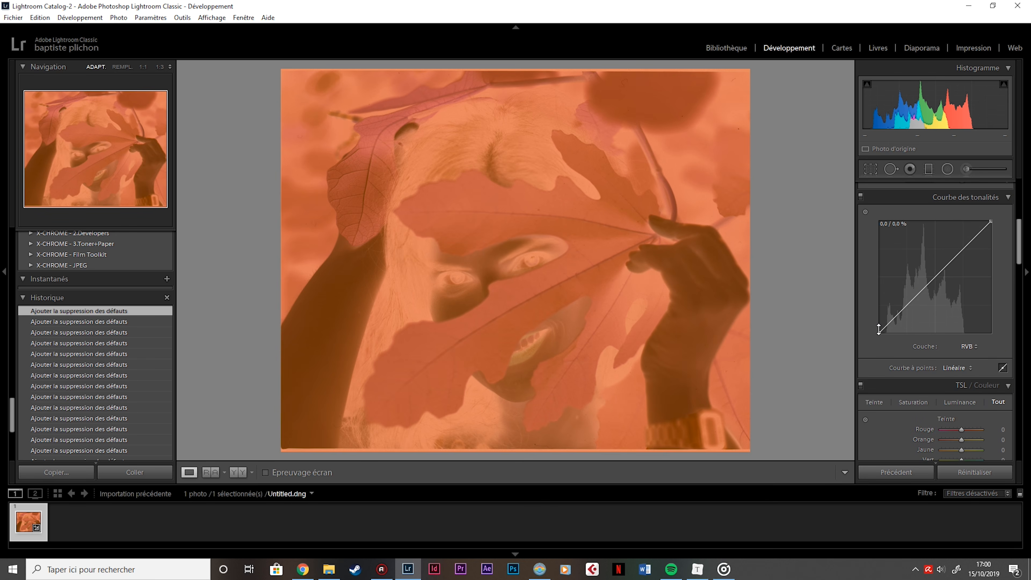
{"action": "left_click_drag", "start_coordinate": [879, 332], "coordinate": [877, 220]}
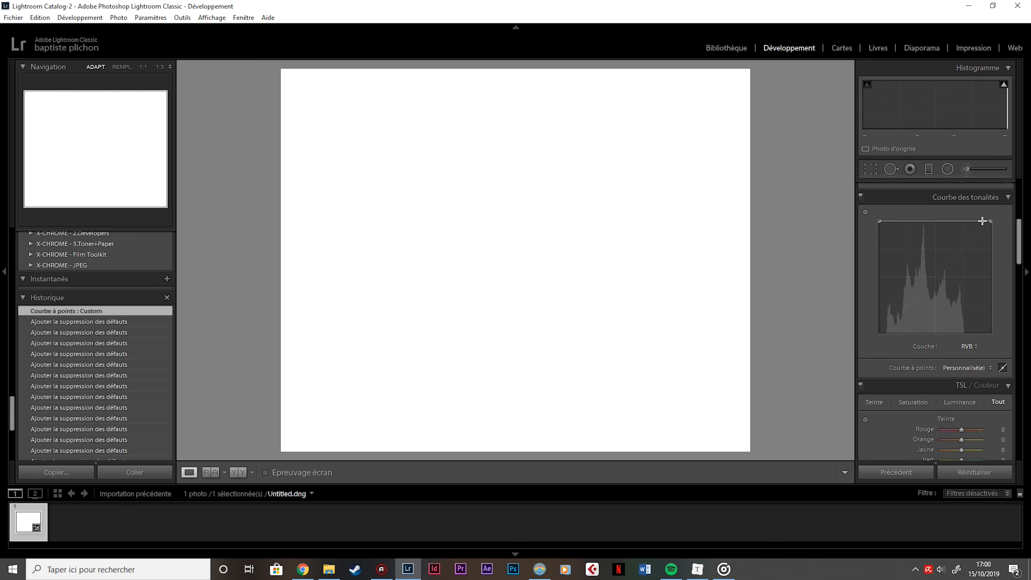
{"action": "left_click_drag", "start_coordinate": [991, 221], "coordinate": [993, 341]}
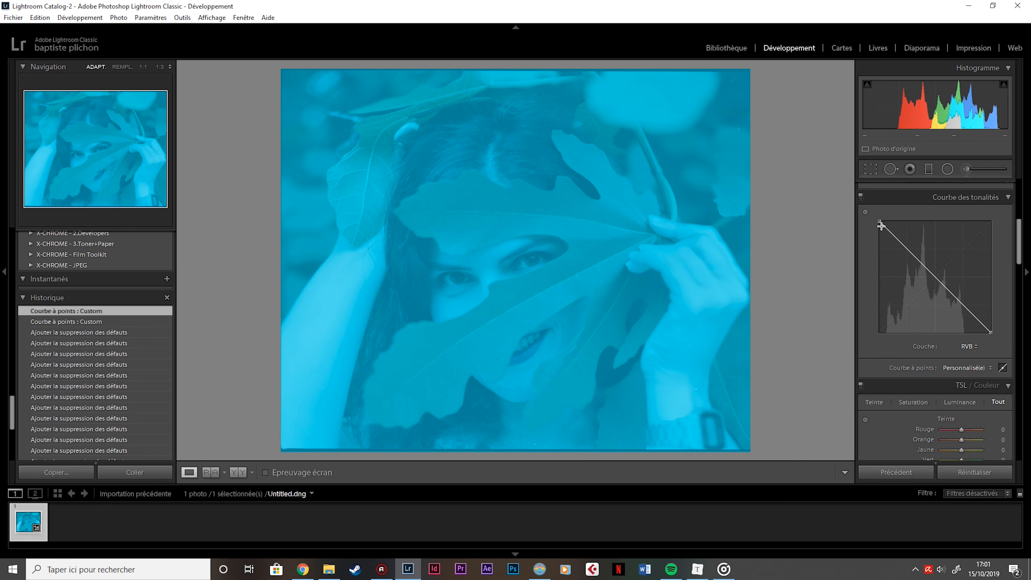
Return both endpoints of the RGB tone curve to the original rising diagonal
{"action": "left_click_drag", "start_coordinate": [880, 222], "coordinate": [878, 335]}
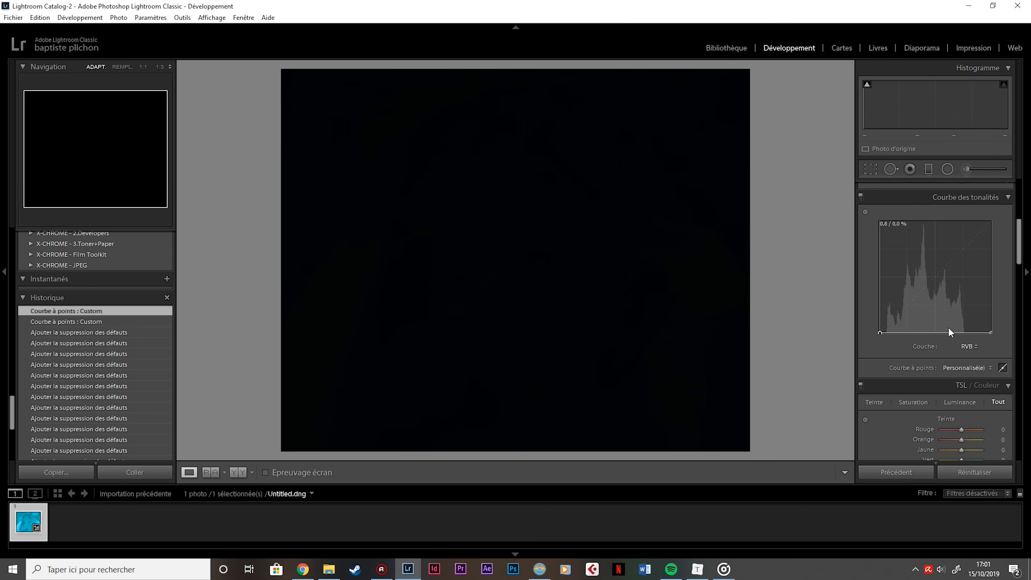
{"action": "left_click_drag", "start_coordinate": [990, 332], "coordinate": [990, 222]}
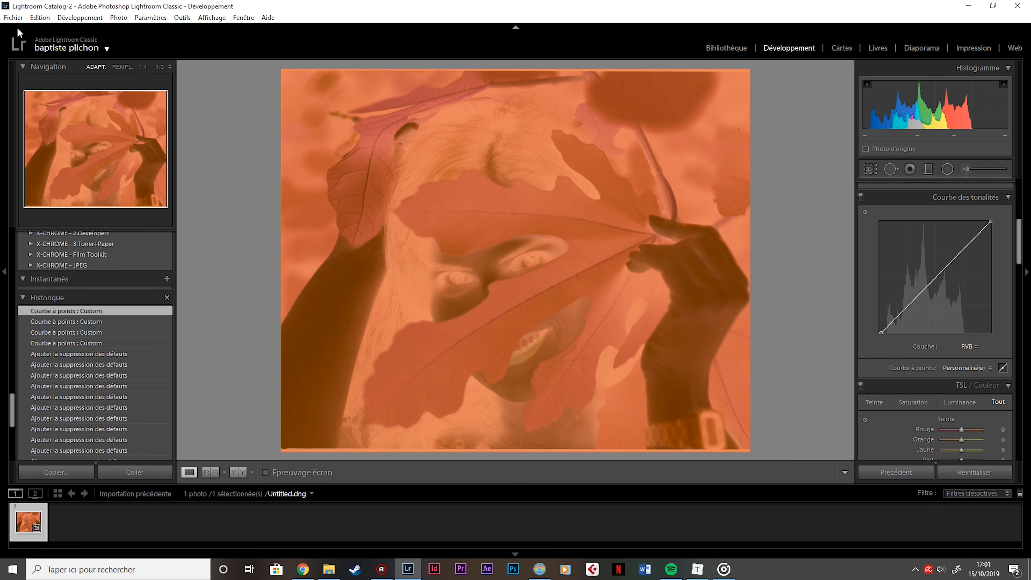
Launch the Negative Lab Pro plug-in on the scanned negative
{"action": "left_click", "coordinate": [13, 18]}
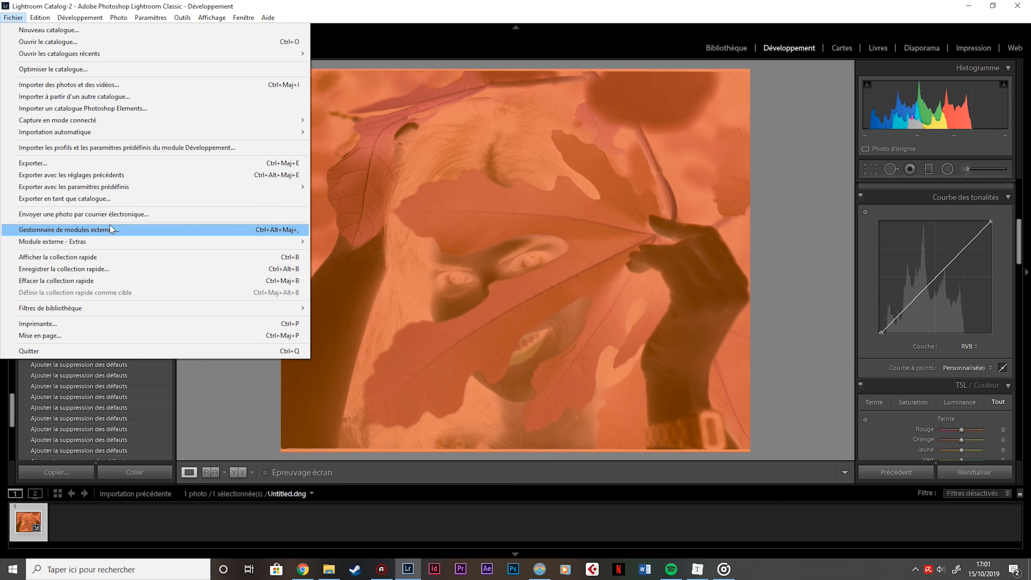
{"action": "mouse_move", "coordinate": [237, 242]}
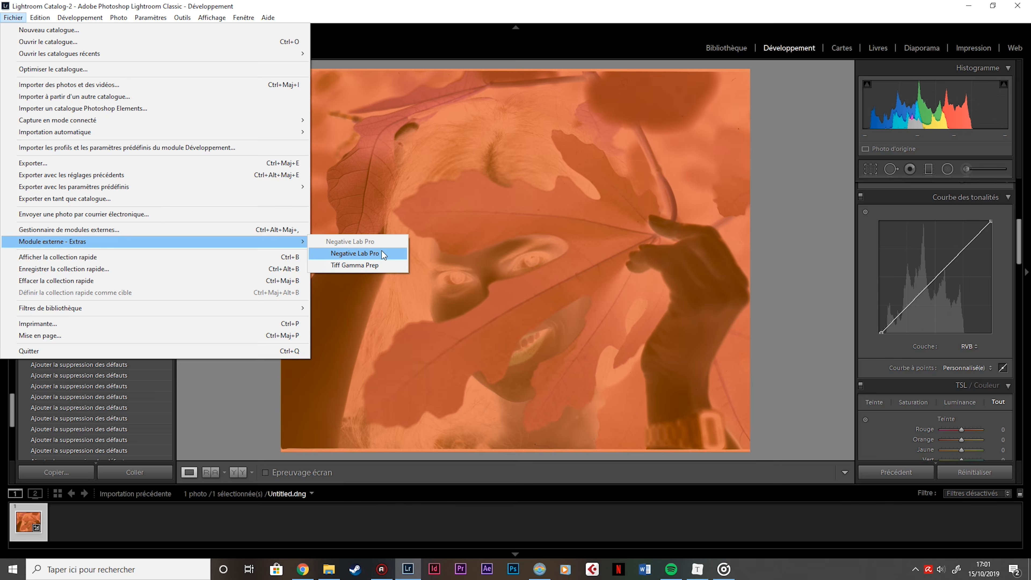
{"action": "left_click", "coordinate": [354, 253]}
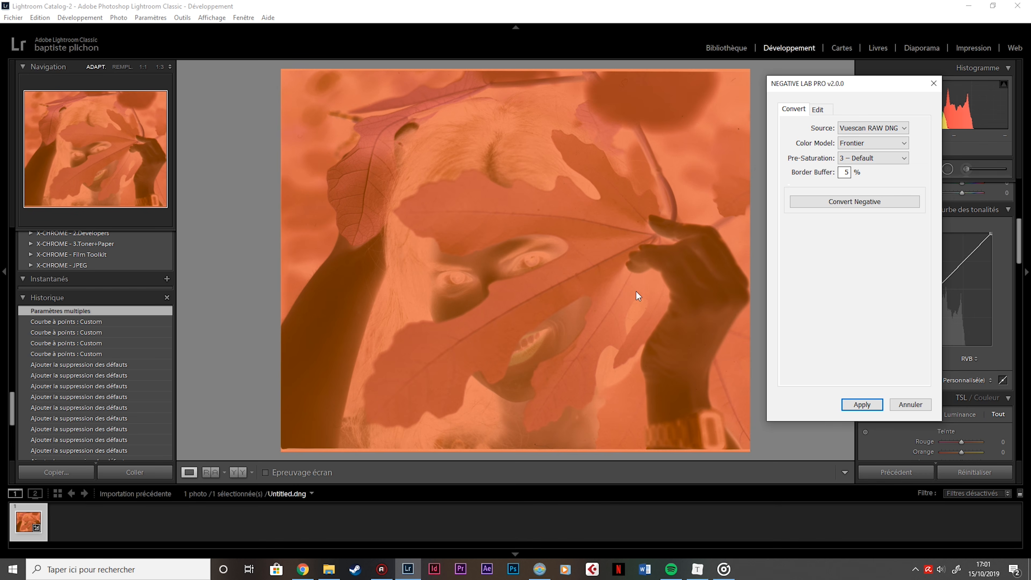
Try DSLR Scan as the conversion source, and switch the source back to Vuescan RAW DNG
{"action": "left_click", "coordinate": [857, 129]}
{"action": "left_click", "coordinate": [848, 141]}
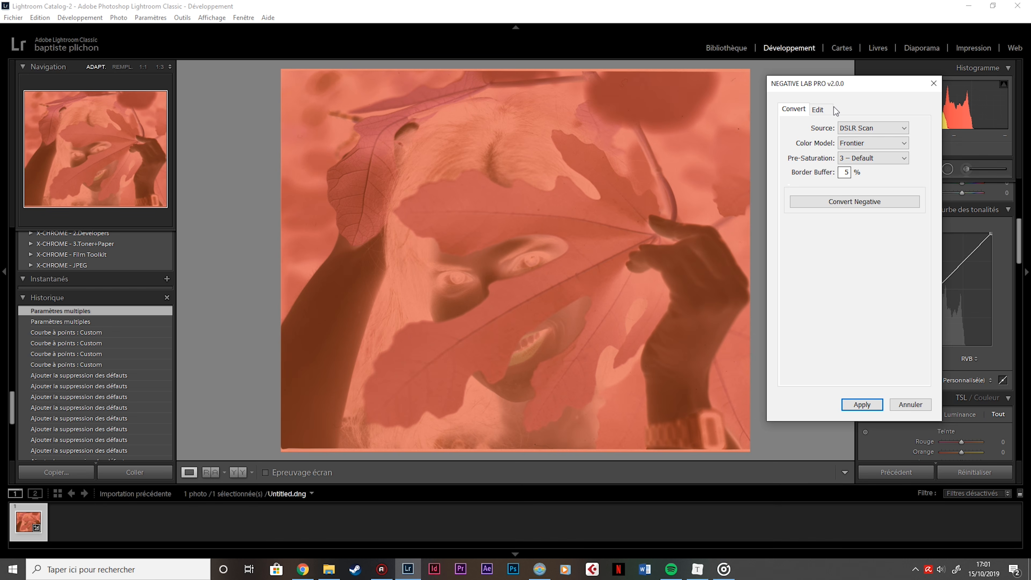
{"action": "left_click", "coordinate": [853, 128]}
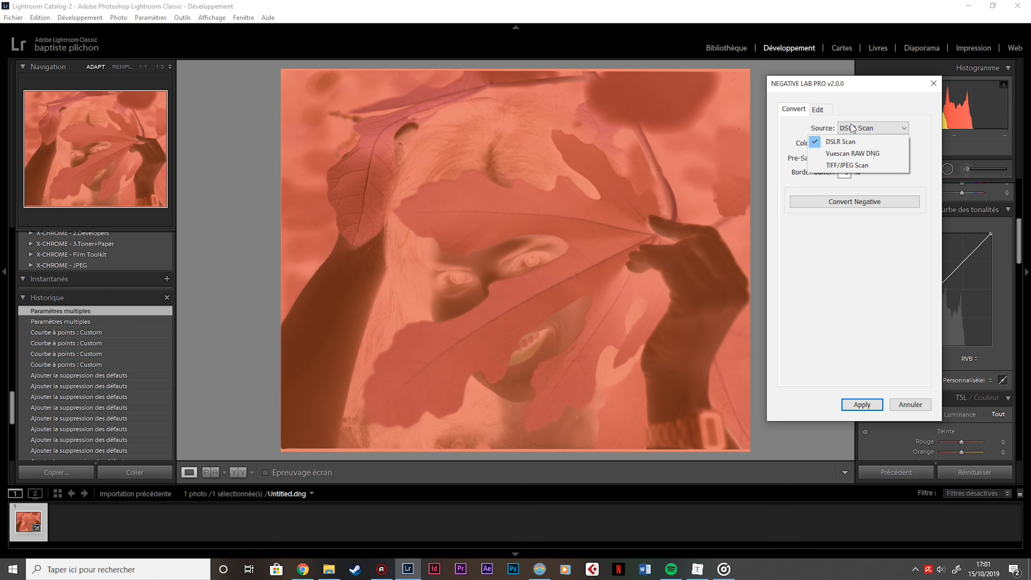
{"action": "left_click", "coordinate": [852, 153]}
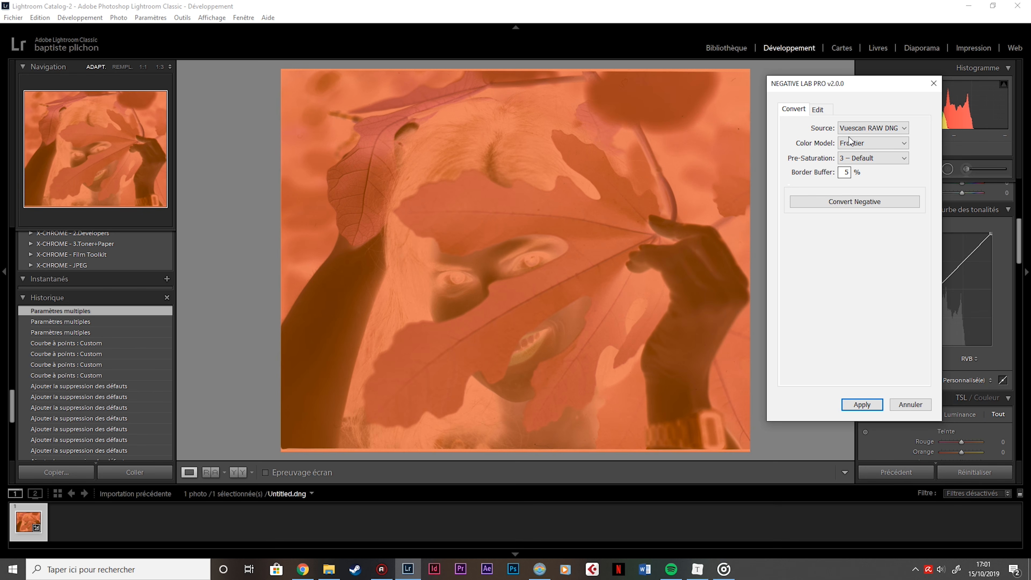
Convert the negative using the Frontier color model and the 3 – Default pre-saturation
{"action": "left_click", "coordinate": [862, 149]}
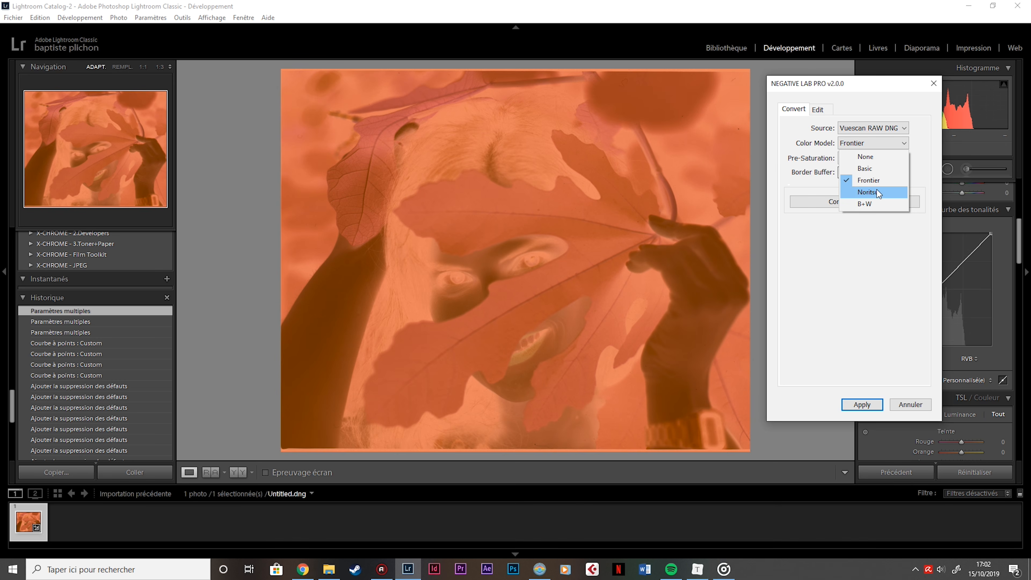
{"action": "left_click", "coordinate": [869, 254]}
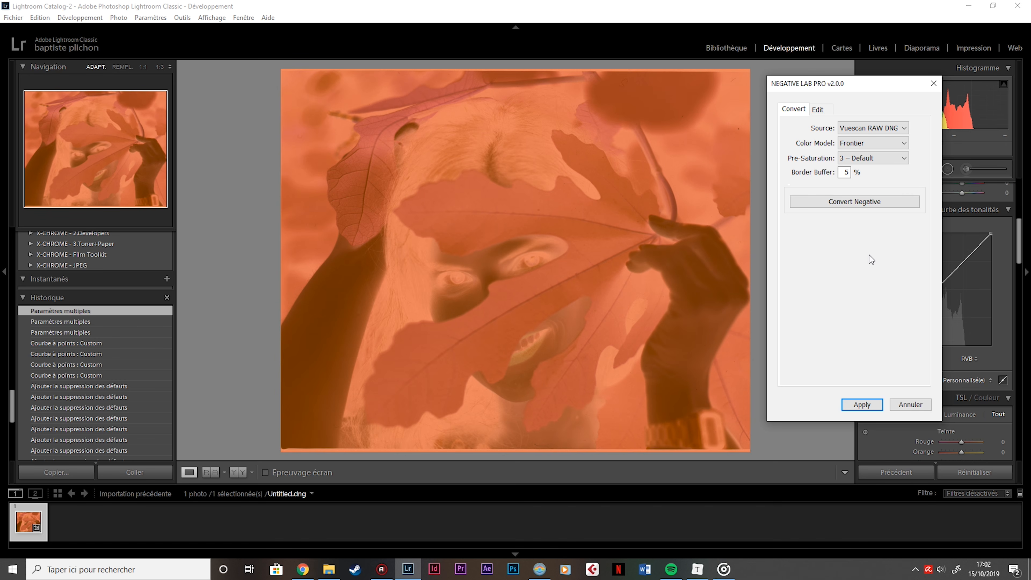
{"action": "left_click", "coordinate": [882, 158]}
{"action": "left_click", "coordinate": [882, 157]}
{"action": "left_click", "coordinate": [896, 160]}
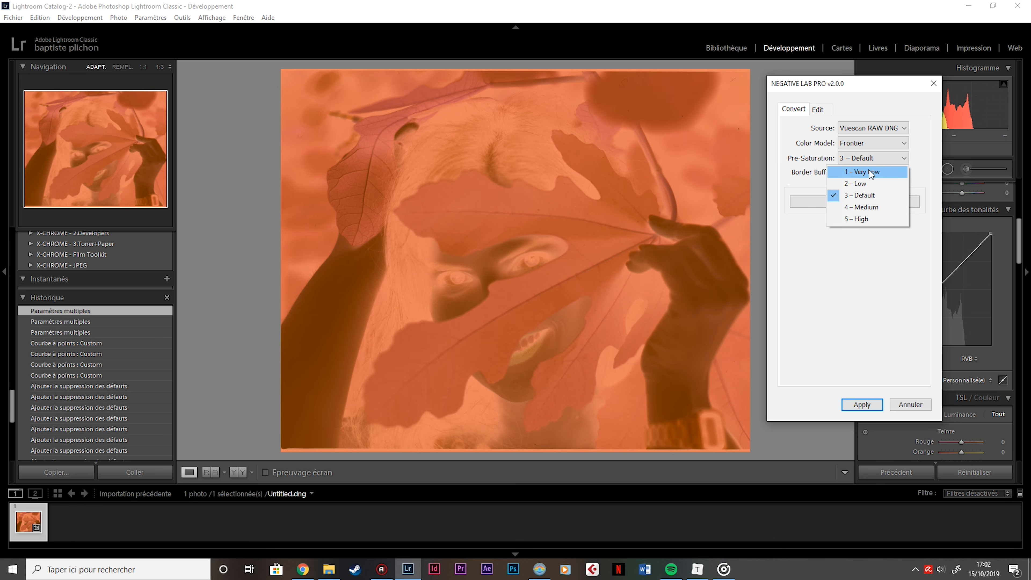
{"action": "left_click", "coordinate": [870, 245]}
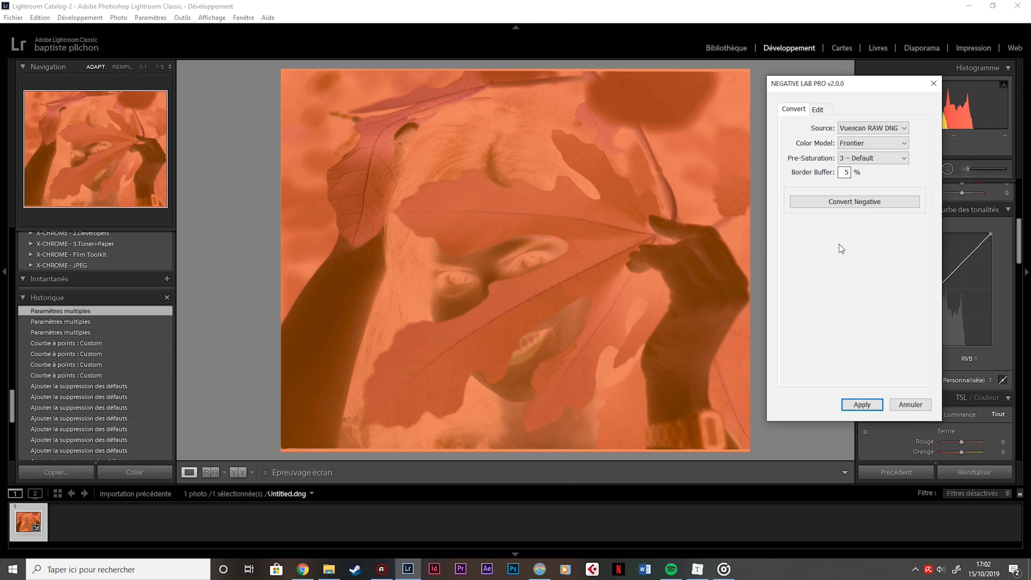
{"action": "left_click", "coordinate": [852, 202]}
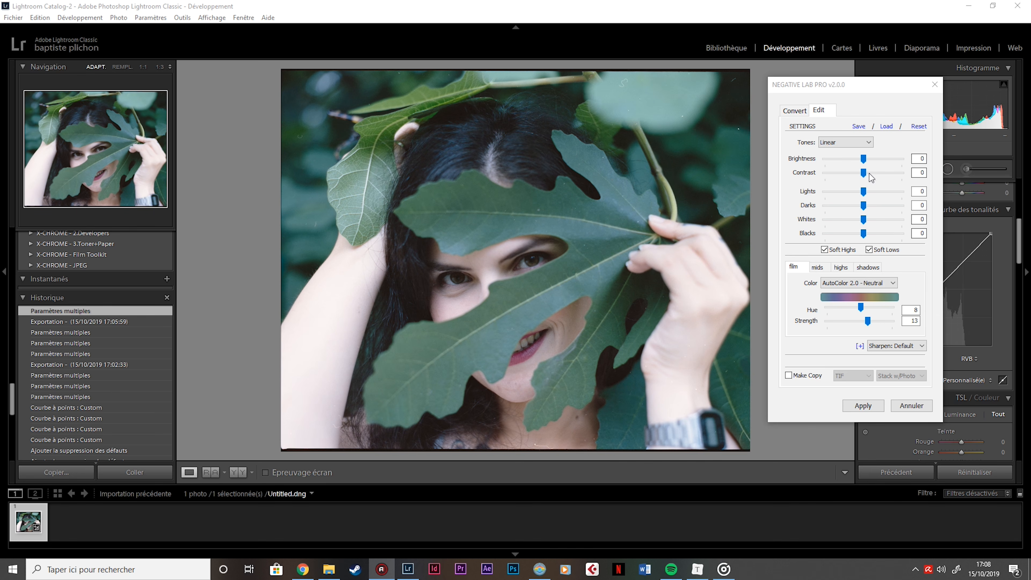
Try the Standard tone profile on the converted photo, and switch back to Linear
{"action": "left_click", "coordinate": [862, 143]}
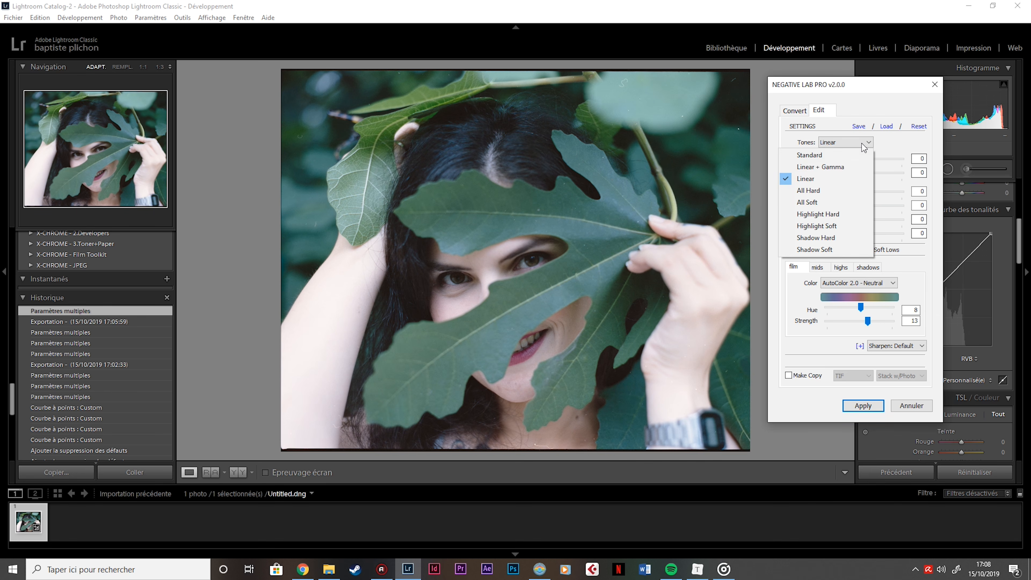
{"action": "left_click", "coordinate": [843, 155]}
{"action": "left_click", "coordinate": [844, 141]}
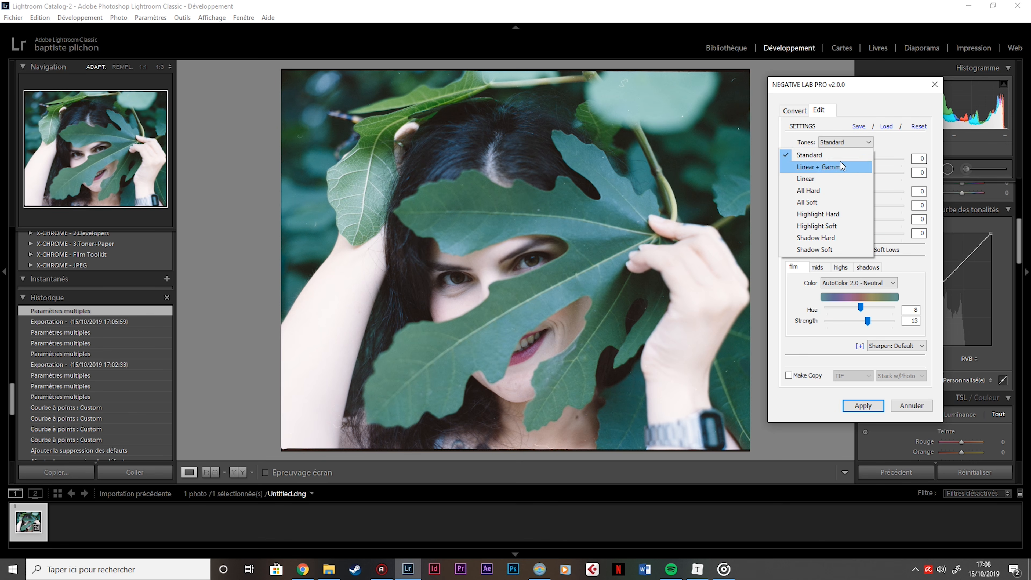
{"action": "left_click", "coordinate": [834, 178]}
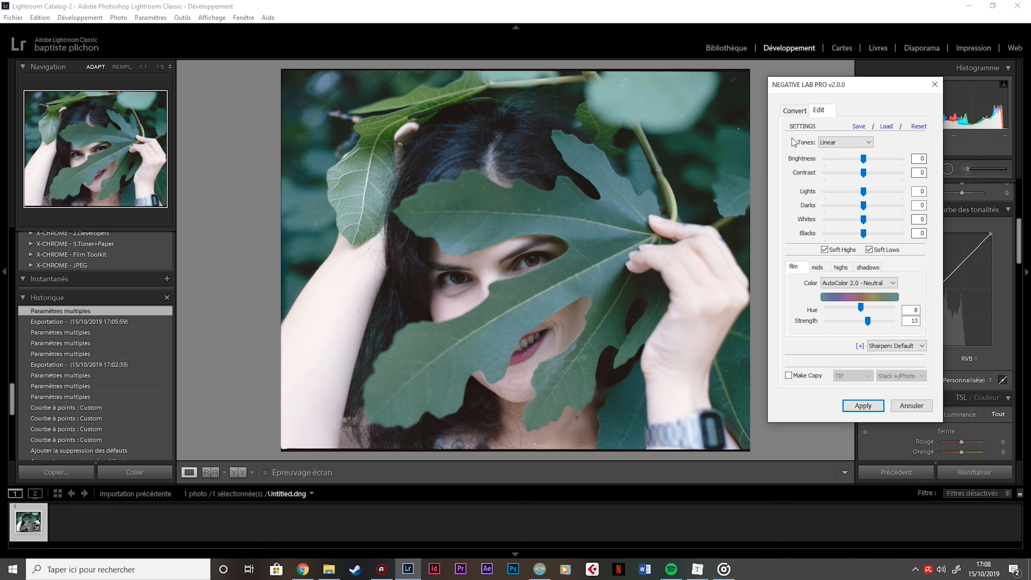
Try the All Hard, All Soft, Highlight Hard, Highlight Soft and Shadow Hard tone profiles, and return to Linear
{"action": "left_click", "coordinate": [841, 143]}
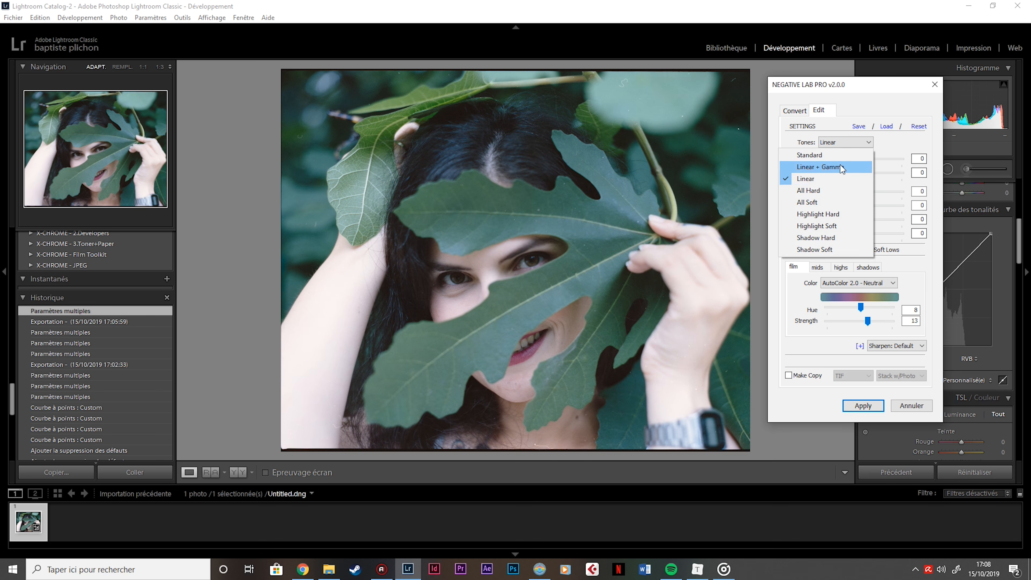
{"action": "left_click", "coordinate": [842, 192]}
{"action": "left_click", "coordinate": [843, 144]}
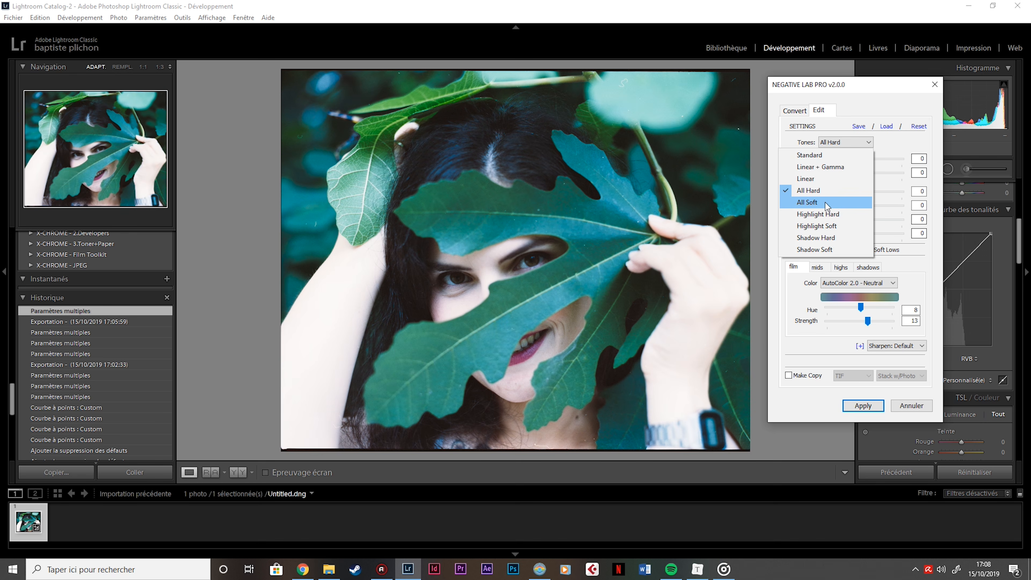
{"action": "left_click", "coordinate": [826, 205]}
{"action": "left_click", "coordinate": [843, 143]}
{"action": "left_click", "coordinate": [821, 213]}
{"action": "left_click", "coordinate": [840, 144]}
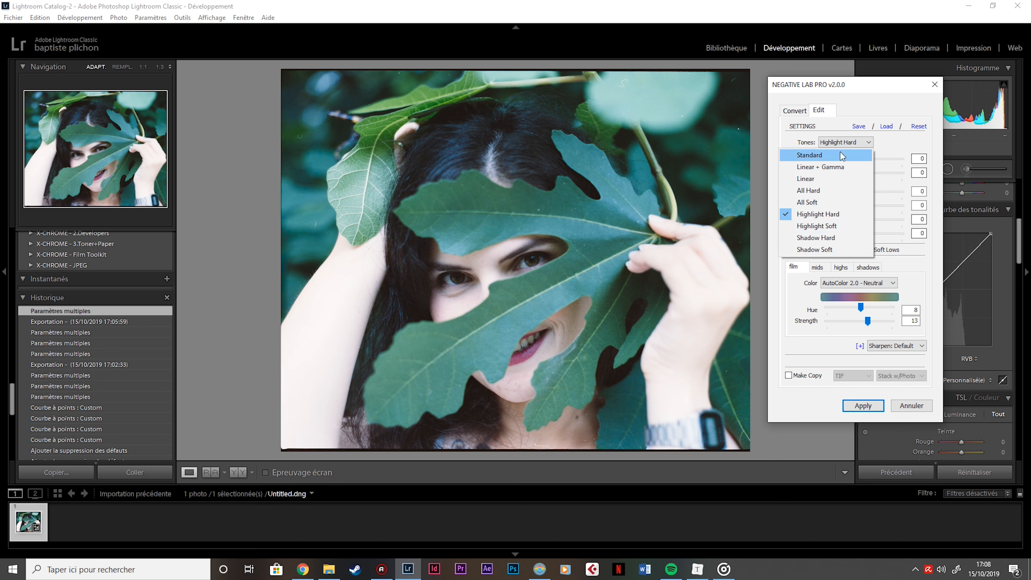
{"action": "left_click", "coordinate": [832, 223]}
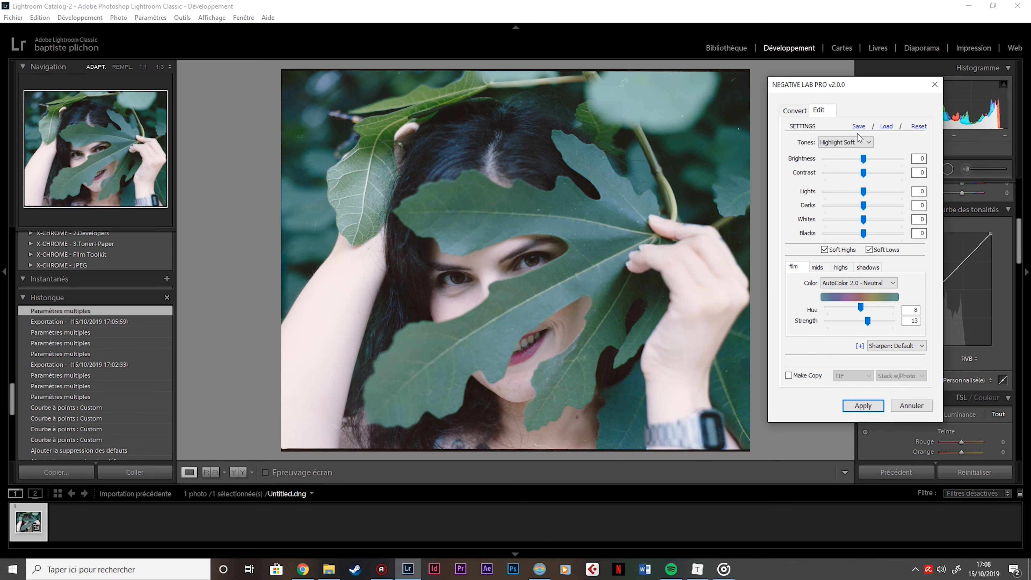
{"action": "left_click", "coordinate": [858, 142]}
{"action": "left_click", "coordinate": [828, 238]}
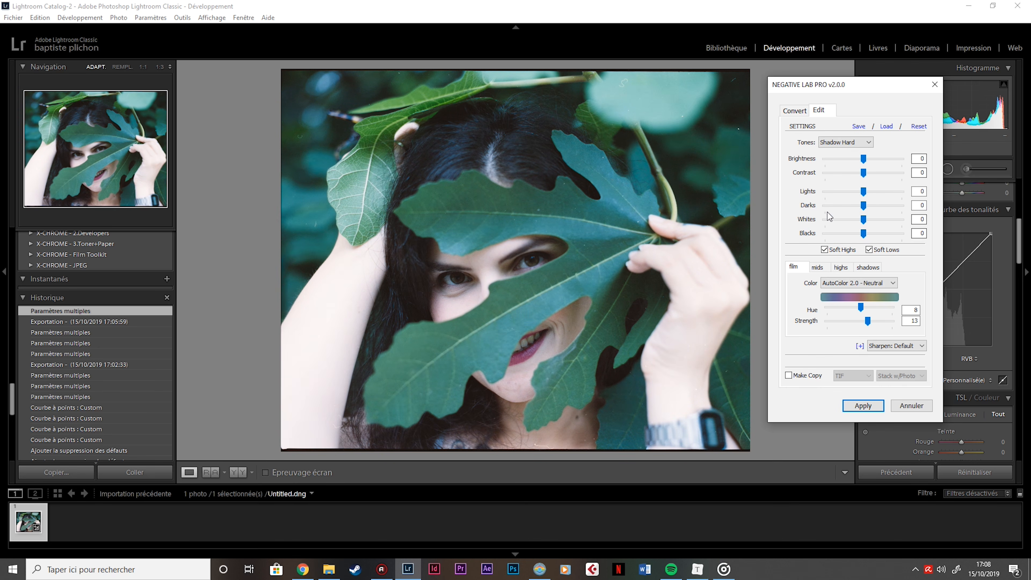
{"action": "left_click", "coordinate": [843, 142]}
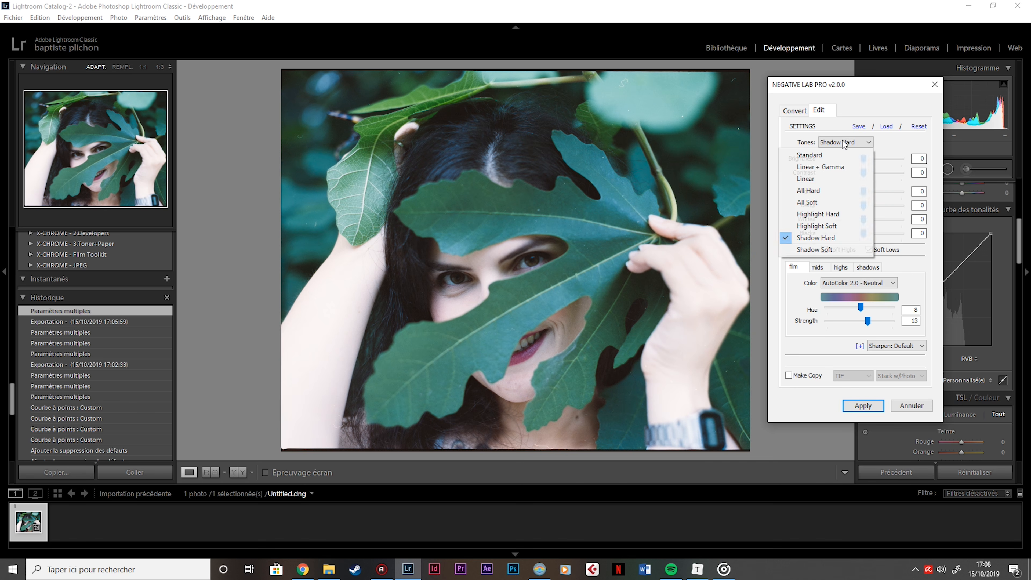
{"action": "left_click", "coordinate": [835, 175]}
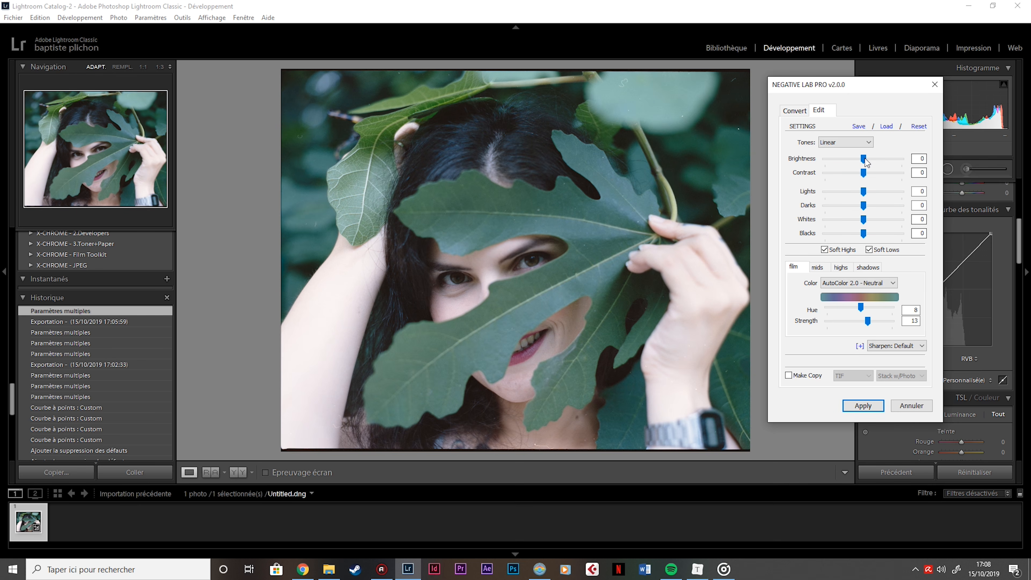
Set Brightness to 5, Contrast to 6, Lights to 6, Darks to -3, Whites to 1 and Blacks to -4
{"action": "left_click_drag", "start_coordinate": [867, 159], "coordinate": [865, 220]}
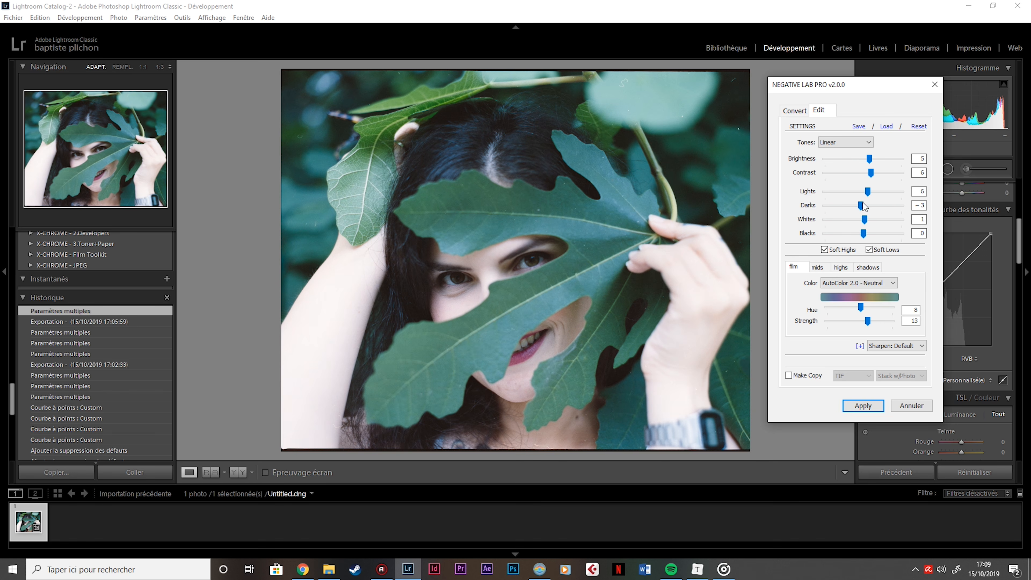
{"action": "left_click_drag", "start_coordinate": [864, 233], "coordinate": [858, 234]}
Compare the photo with Soft Highs and Soft Lows switched off and on, leaving both enabled
{"action": "left_click", "coordinate": [877, 250]}
{"action": "left_click", "coordinate": [851, 250]}
{"action": "left_click", "coordinate": [869, 250]}
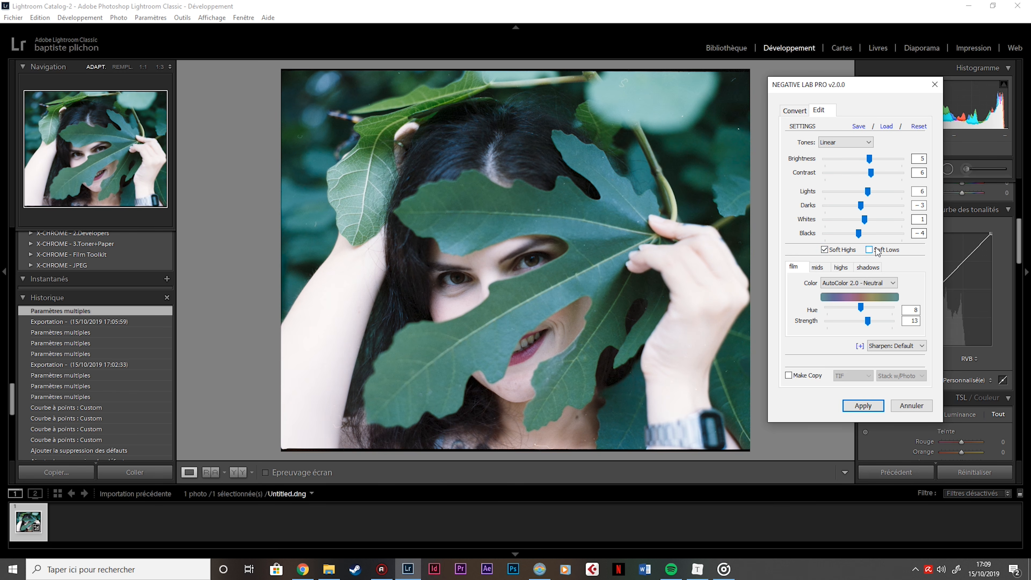
{"action": "left_click", "coordinate": [828, 250]}
{"action": "left_click", "coordinate": [869, 249]}
{"action": "left_click", "coordinate": [868, 250]}
{"action": "left_click", "coordinate": [869, 250]}
{"action": "left_click", "coordinate": [868, 250]}
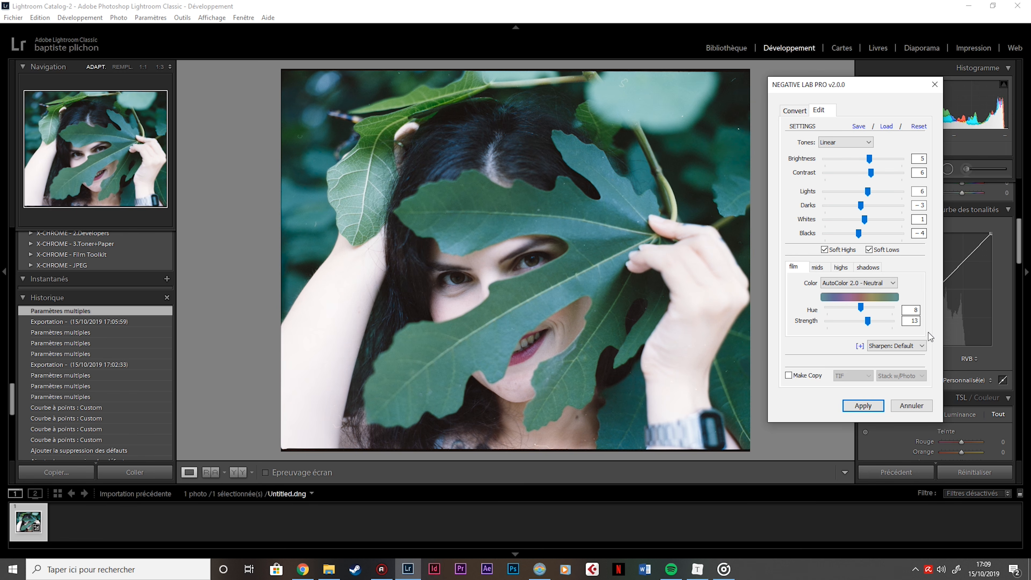
Try the film color on NONE and with a custom hue of 22 and strength of 21, and return to AutoColor 2.0 - Neutral
{"action": "left_click", "coordinate": [877, 285]}
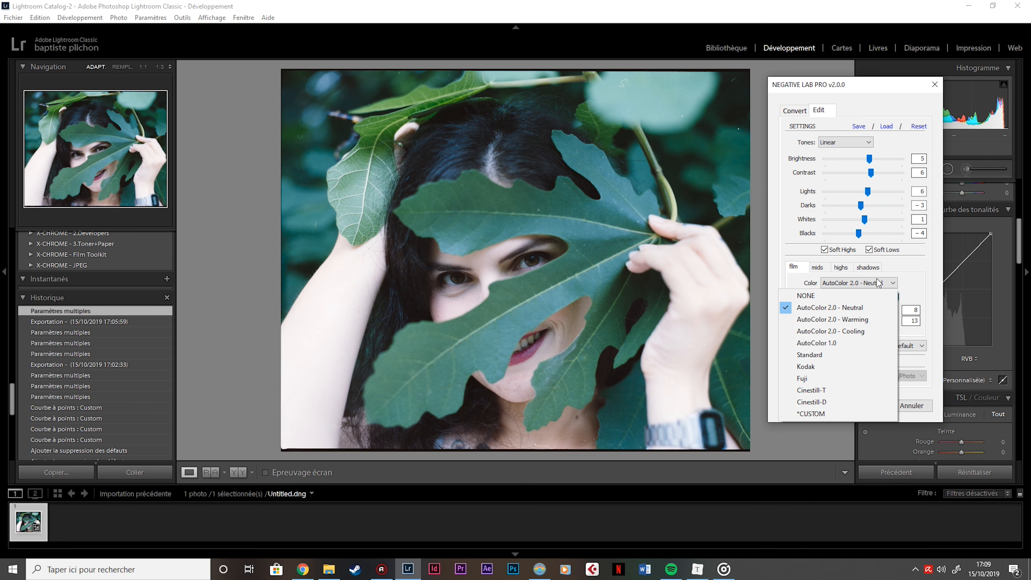
{"action": "left_click", "coordinate": [838, 308]}
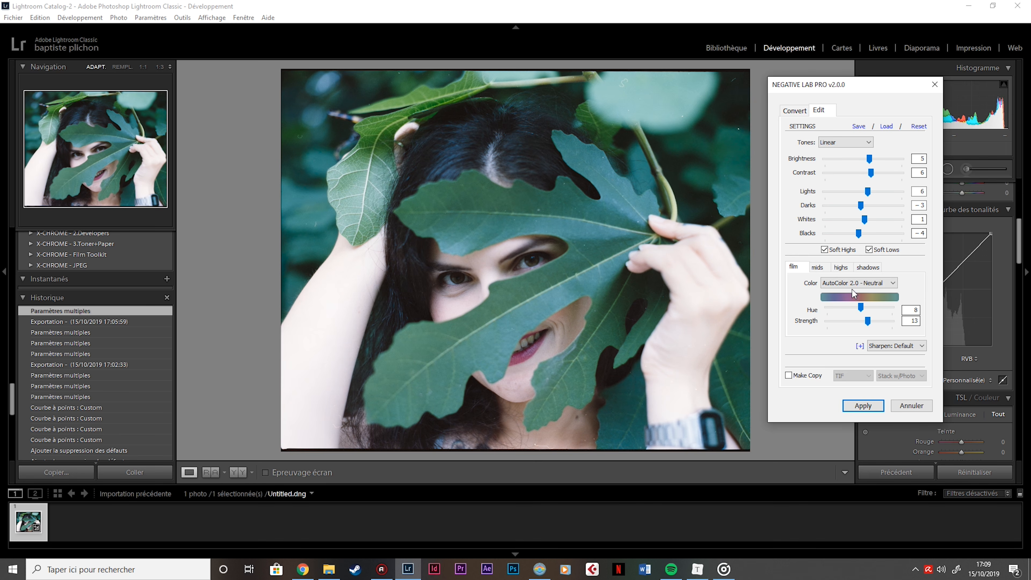
{"action": "left_click", "coordinate": [876, 283]}
{"action": "left_click", "coordinate": [833, 291]}
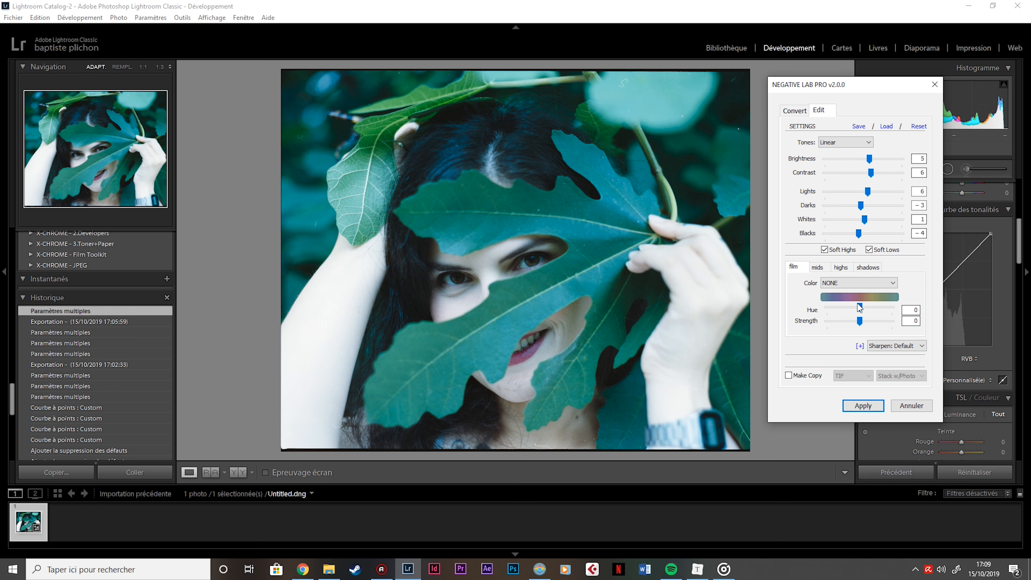
{"action": "left_click_drag", "start_coordinate": [860, 308], "coordinate": [872, 321]}
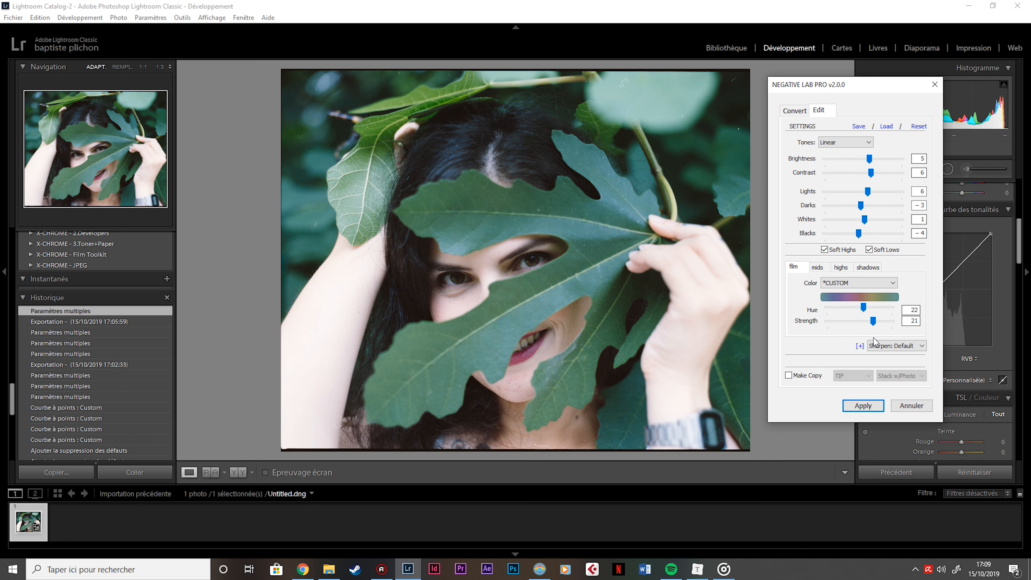
{"action": "left_click", "coordinate": [857, 286]}
{"action": "left_click", "coordinate": [858, 303]}
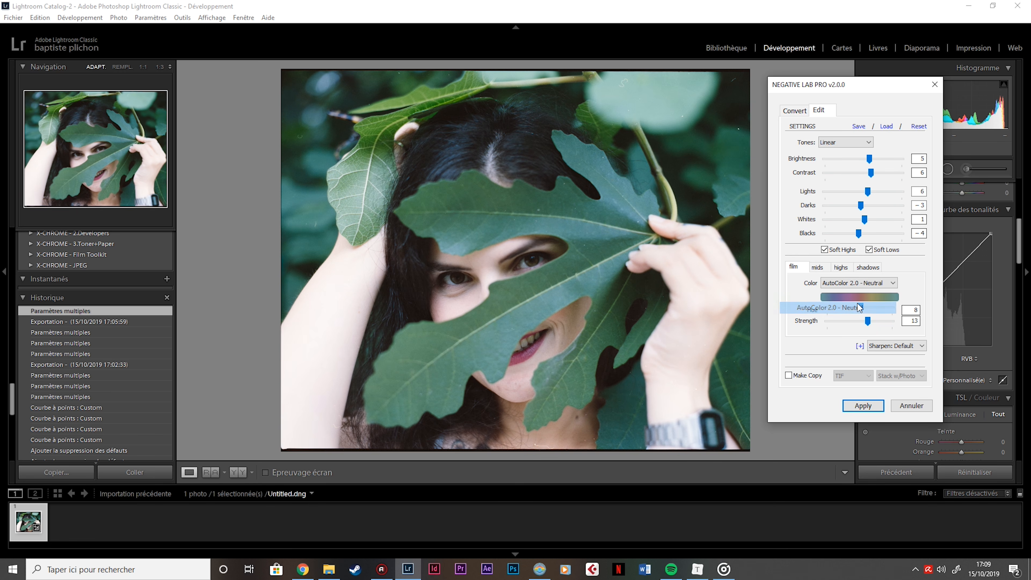
Compare the AutoColor 2.0 Warming, Cooling and Neutral film colors, and settle on AutoColor 2.0 - Warming
{"action": "left_click", "coordinate": [879, 283]}
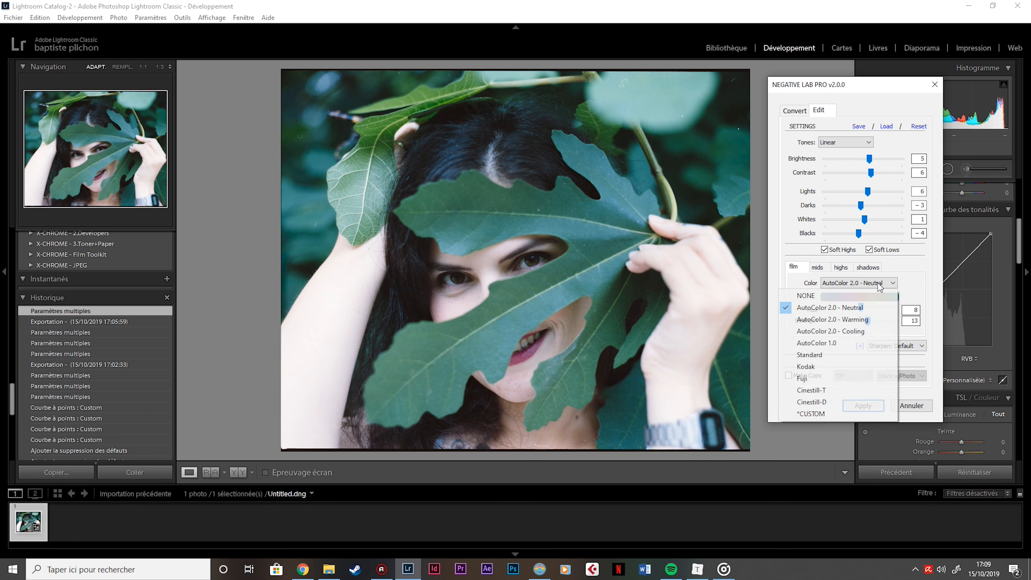
{"action": "left_click", "coordinate": [862, 320]}
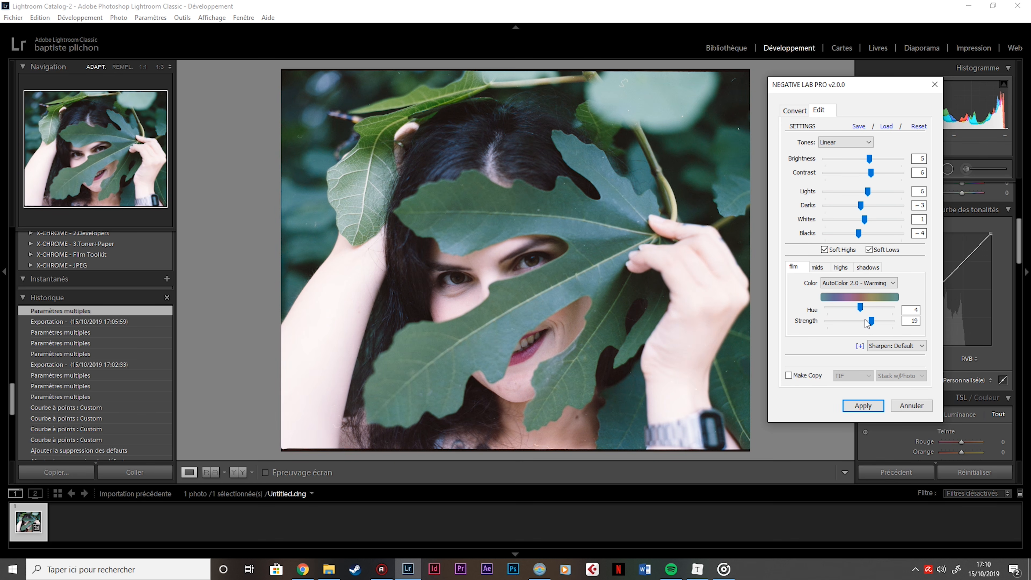
{"action": "left_click", "coordinate": [888, 287]}
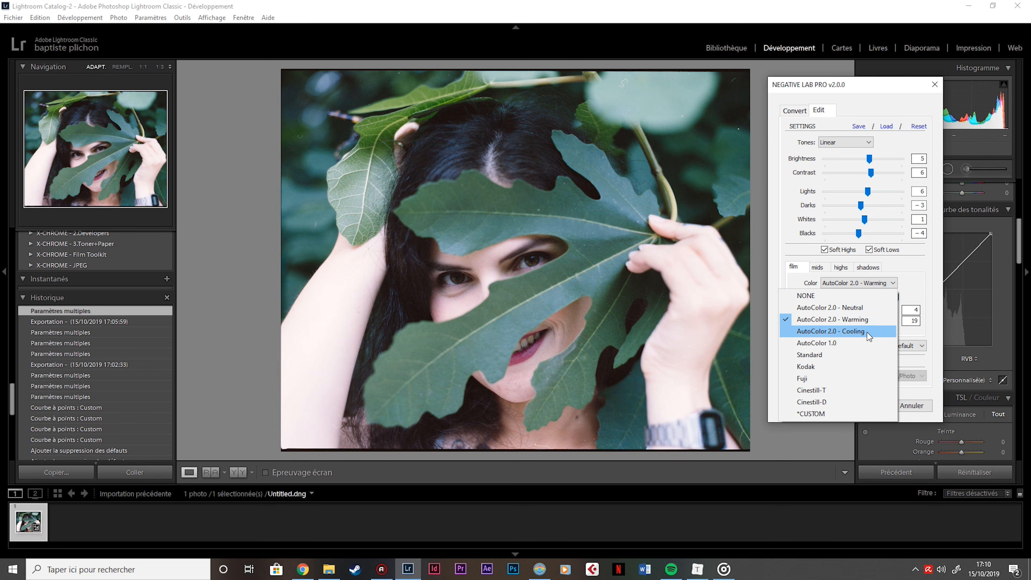
{"action": "left_click", "coordinate": [867, 332]}
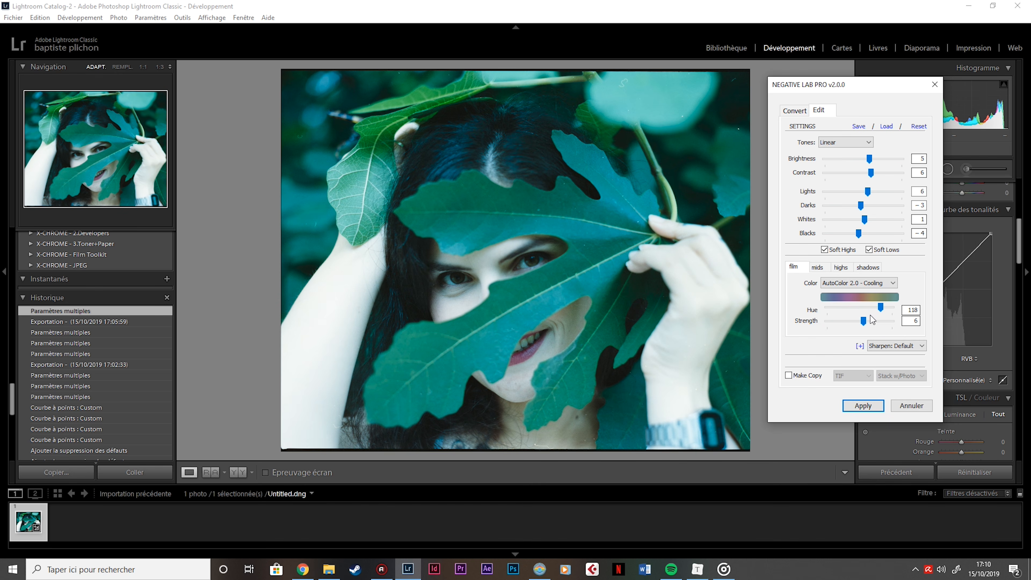
{"action": "left_click", "coordinate": [874, 285]}
{"action": "left_click", "coordinate": [861, 308]}
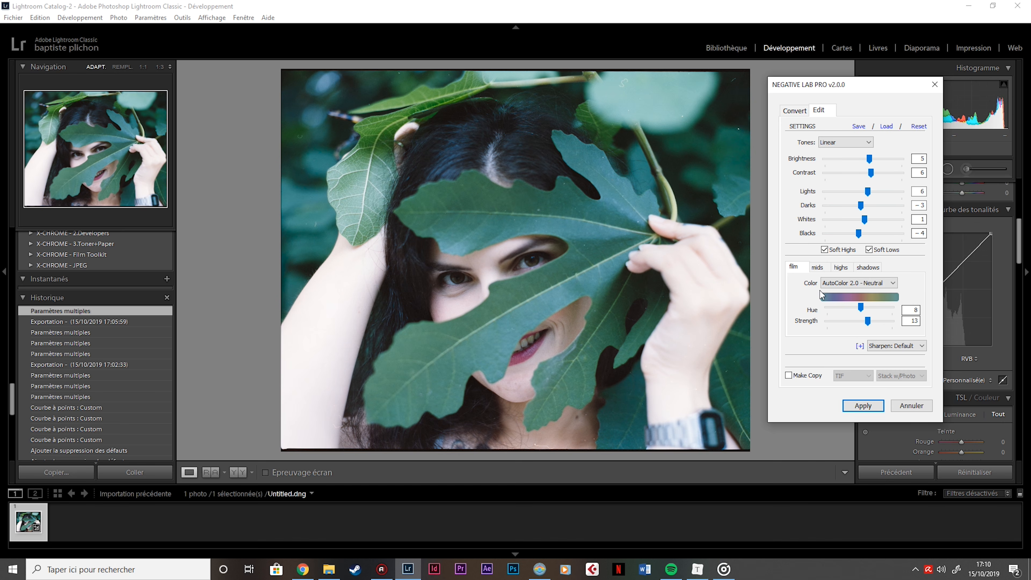
{"action": "left_click", "coordinate": [843, 285]}
{"action": "left_click", "coordinate": [844, 320]}
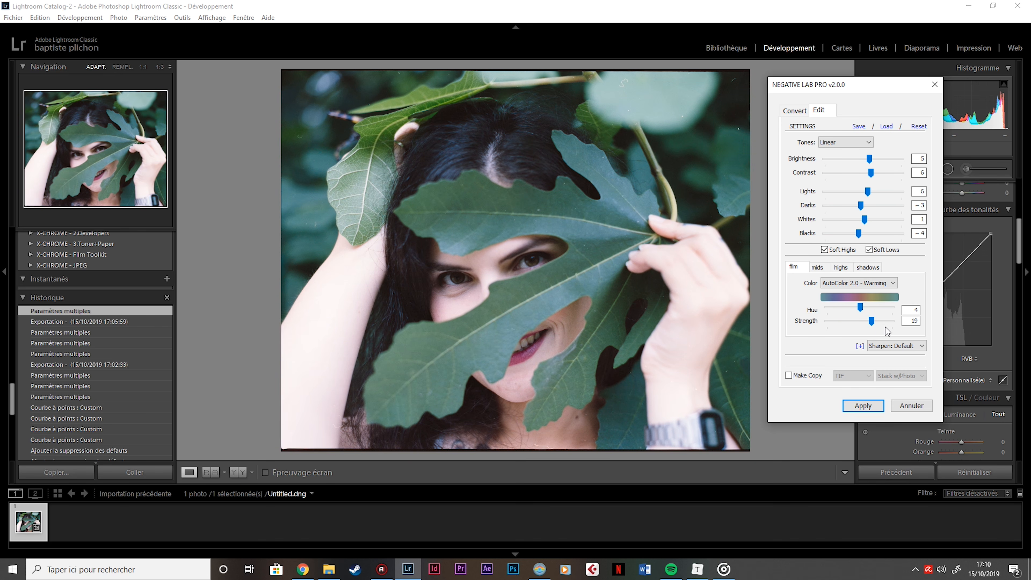
Try the Fuji film color with its strength raised to 25, and return to AutoColor 2.0 - Warming
{"action": "left_click", "coordinate": [845, 284]}
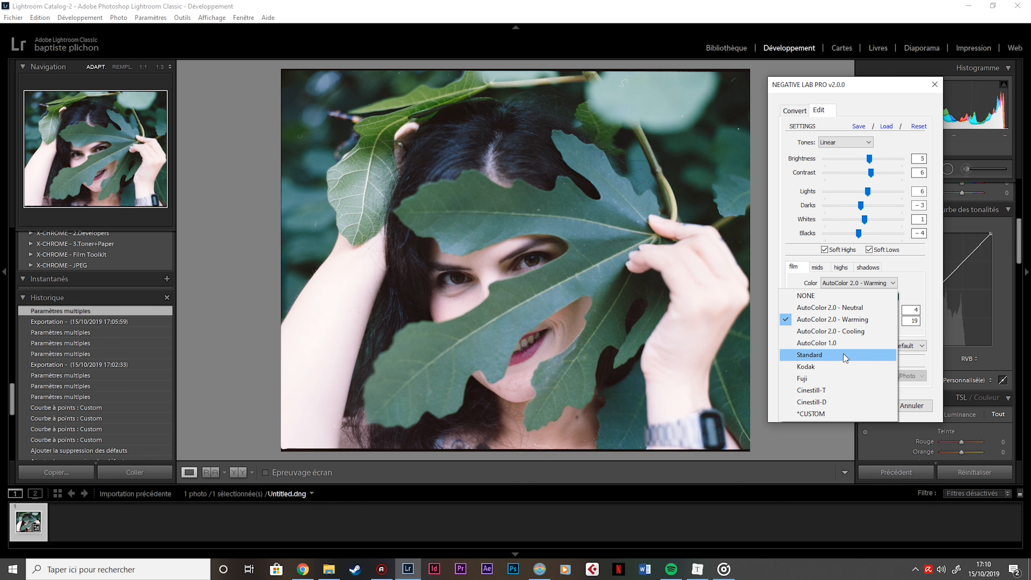
{"action": "left_click", "coordinate": [843, 377]}
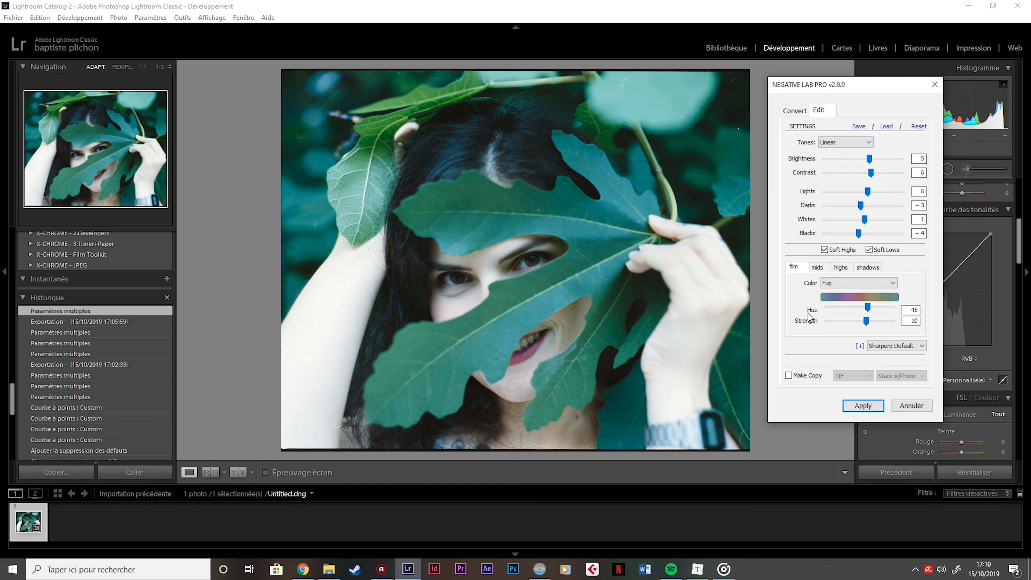
{"action": "mouse_move", "coordinate": [868, 314]}
{"action": "left_mouse_down"}
{"action": "mouse_move", "coordinate": [832, 311]}
{"action": "mouse_move", "coordinate": [898, 306]}
{"action": "mouse_move", "coordinate": [832, 307]}
{"action": "mouse_move", "coordinate": [870, 308]}
{"action": "left_mouse_up"}
{"action": "left_click", "coordinate": [861, 283]}
{"action": "left_click", "coordinate": [842, 375]}
{"action": "left_click_drag", "start_coordinate": [866, 321], "coordinate": [877, 325]}
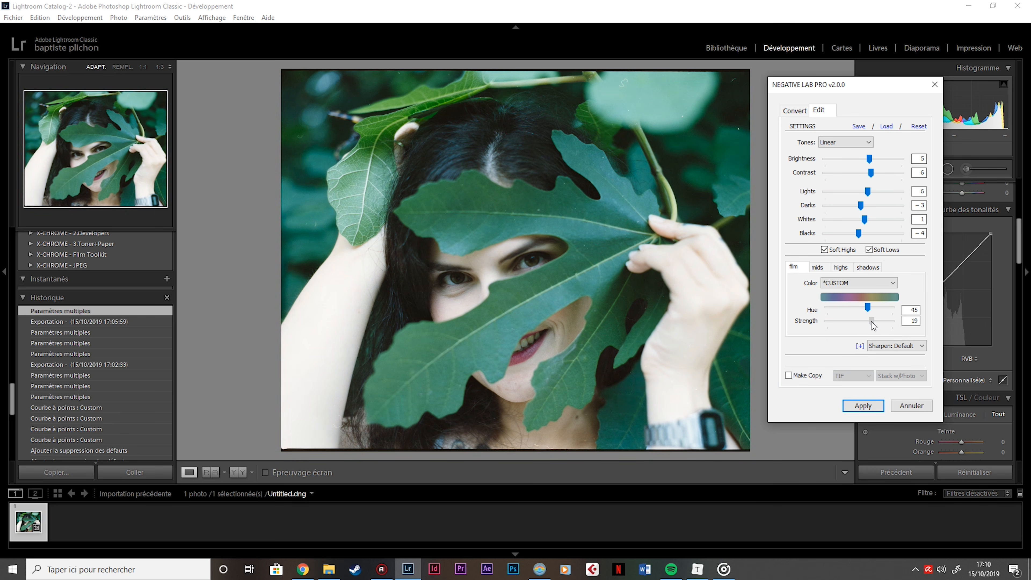
{"action": "left_click", "coordinate": [846, 284]}
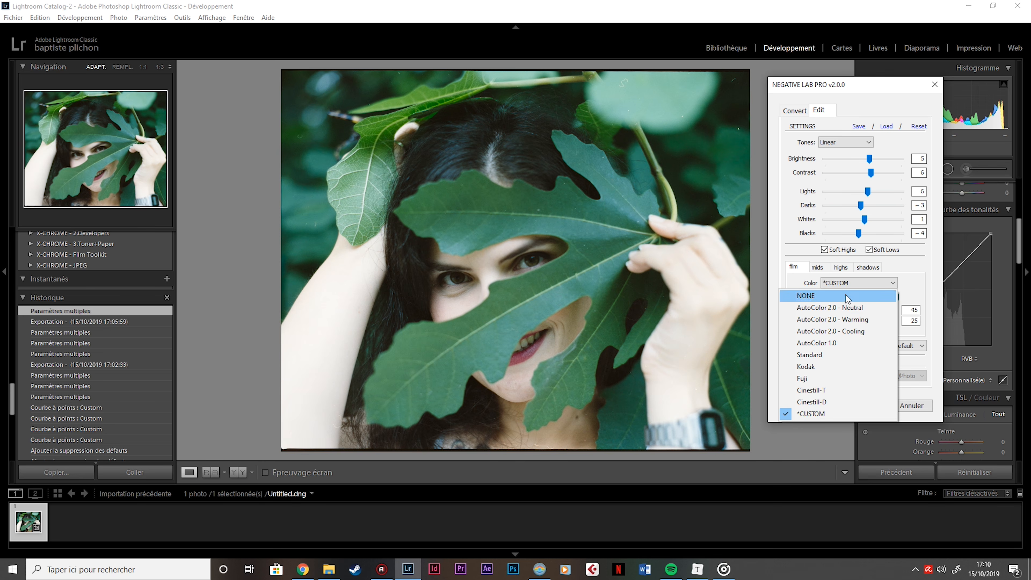
{"action": "left_click", "coordinate": [849, 316]}
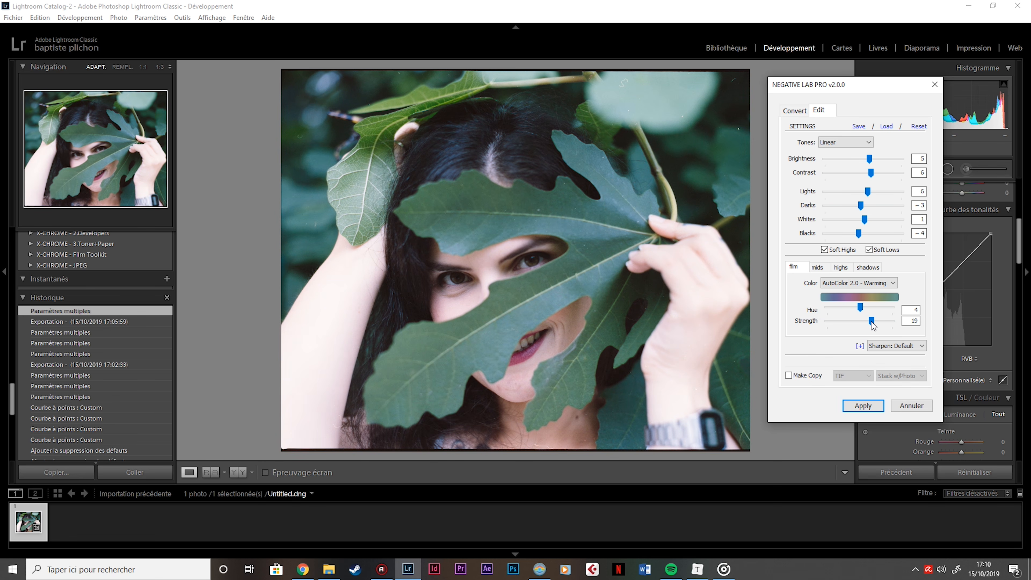
Try the film color strength at -50, and return it to 19
{"action": "left_click_drag", "start_coordinate": [873, 326], "coordinate": [884, 328]}
{"action": "left_click_drag", "start_coordinate": [885, 324], "coordinate": [821, 324]}
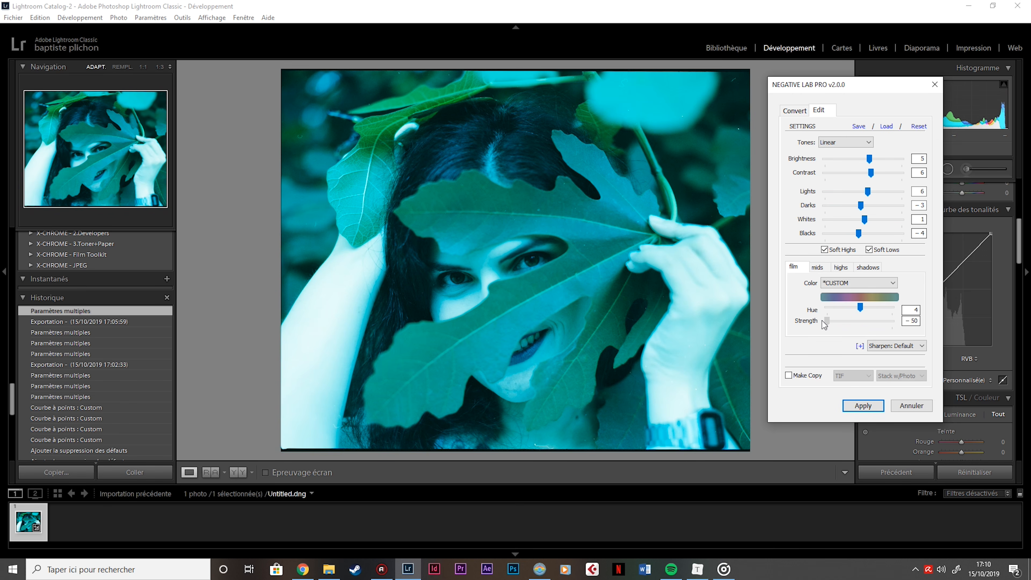
{"action": "left_click_drag", "start_coordinate": [827, 321], "coordinate": [874, 323]}
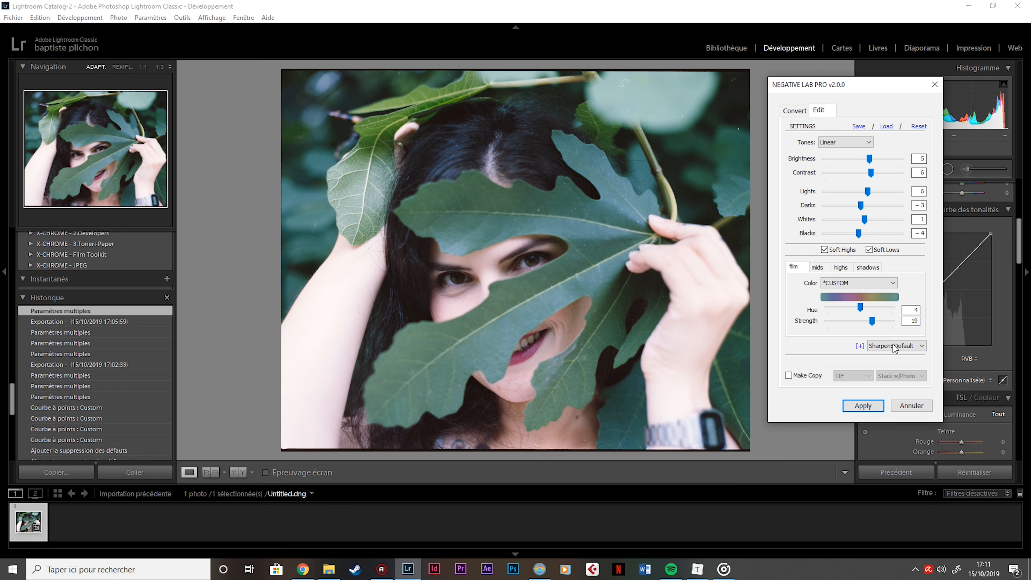
Try midtone color shifts of 2 for red/cyan, -5 for green/magenta and 11 for blue/yellow, and reset all three to 0
{"action": "left_click", "coordinate": [818, 268]}
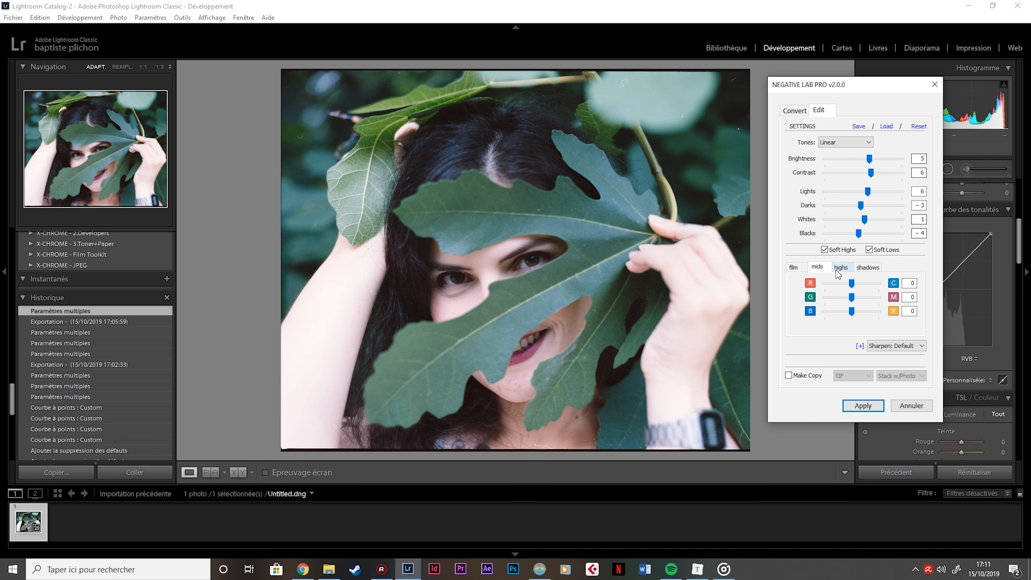
{"action": "left_click", "coordinate": [802, 267]}
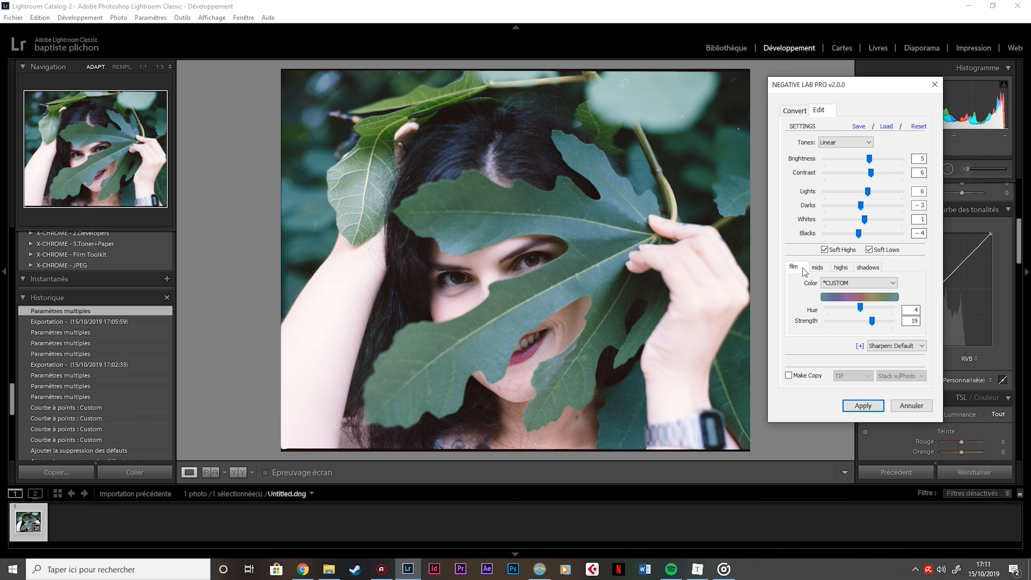
{"action": "left_click", "coordinate": [817, 267]}
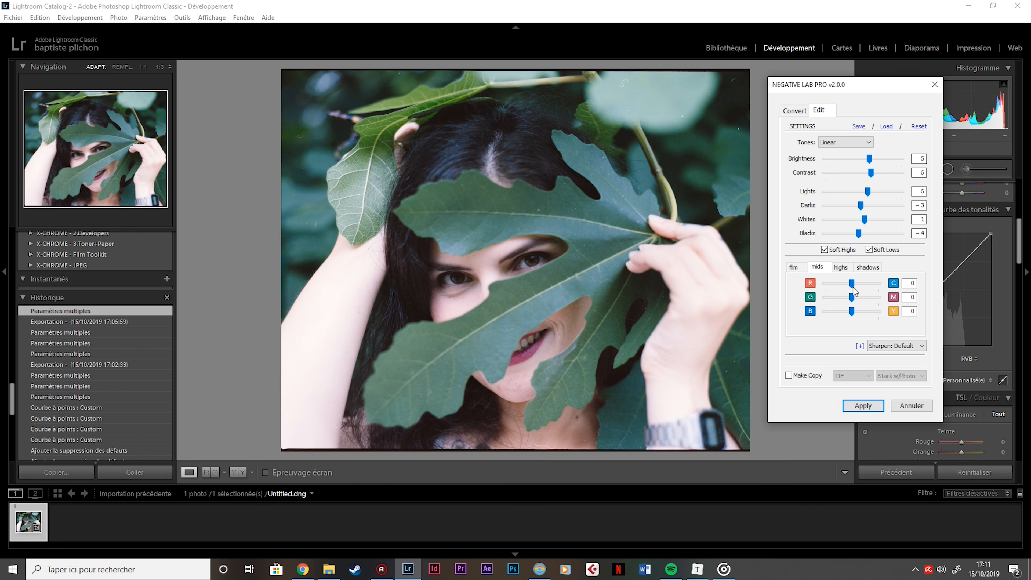
{"action": "left_click", "coordinate": [838, 268]}
{"action": "left_click", "coordinate": [873, 267]}
{"action": "left_click", "coordinate": [818, 268]}
{"action": "left_click_drag", "start_coordinate": [853, 311], "coordinate": [861, 311]}
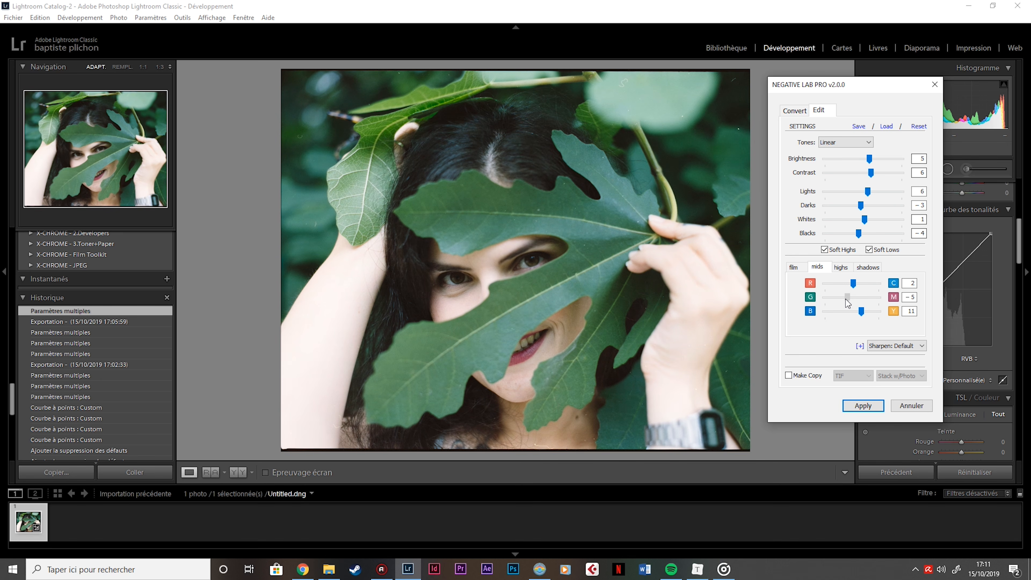
{"action": "left_click_drag", "start_coordinate": [865, 287], "coordinate": [916, 312]}
{"action": "type", "text": "000"}
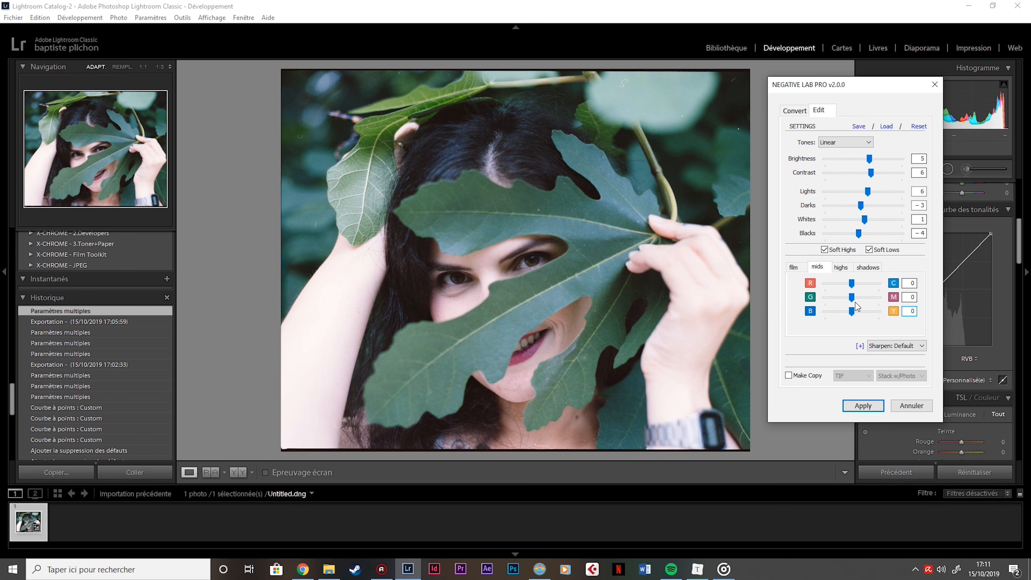
Set the midtones' red/cyan balance to -4 and blue/yellow to 2, and raise the film color strength to 22
{"action": "left_click_drag", "start_coordinate": [855, 311], "coordinate": [850, 288]}
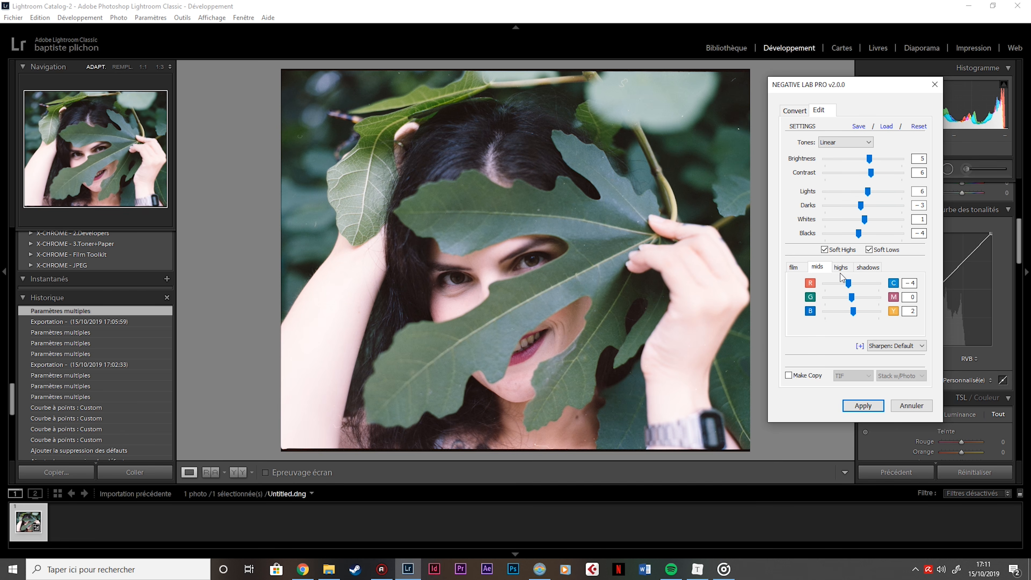
{"action": "left_click", "coordinate": [794, 267]}
{"action": "left_click_drag", "start_coordinate": [874, 322], "coordinate": [874, 322]}
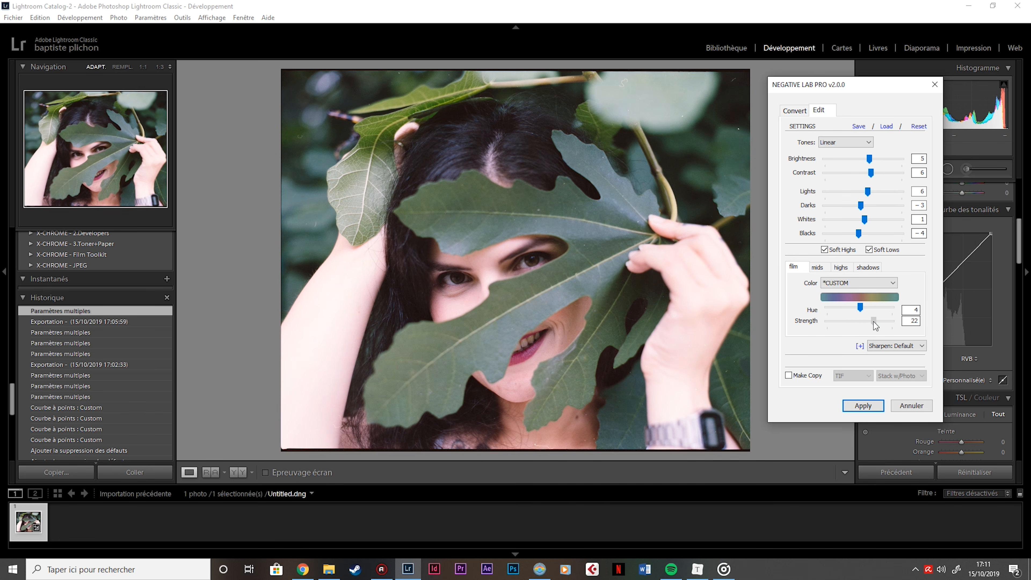
Set the shadows' color balance to -1 for green/magenta and 2 for blue/yellow
{"action": "left_click", "coordinate": [841, 268]}
{"action": "left_click", "coordinate": [868, 266]}
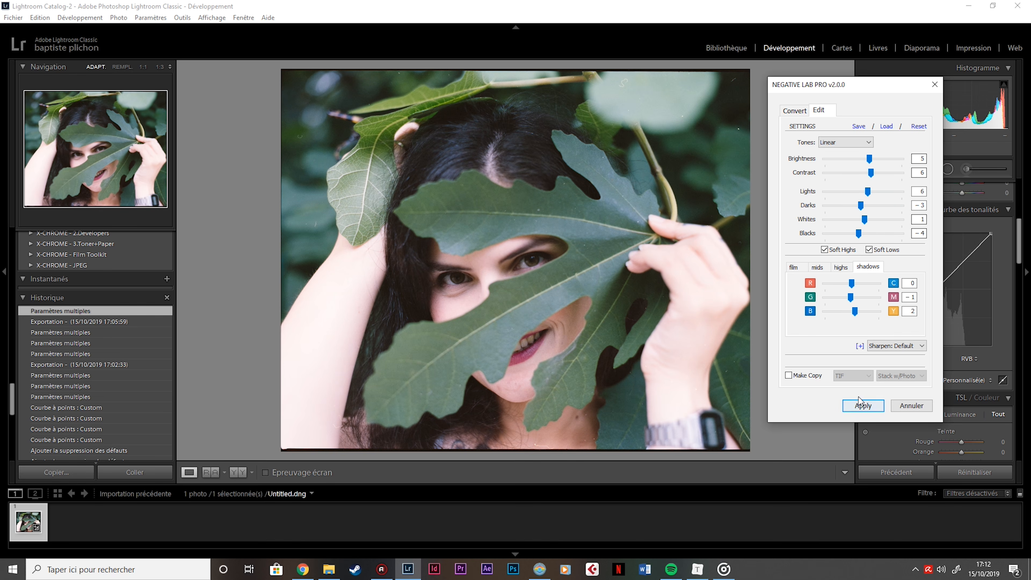
Compare the Lab and Scanner sharpening at 1:1, choose Sharpen: Lab, and apply the Negative Lab Pro edits
{"action": "left_click", "coordinate": [889, 349]}
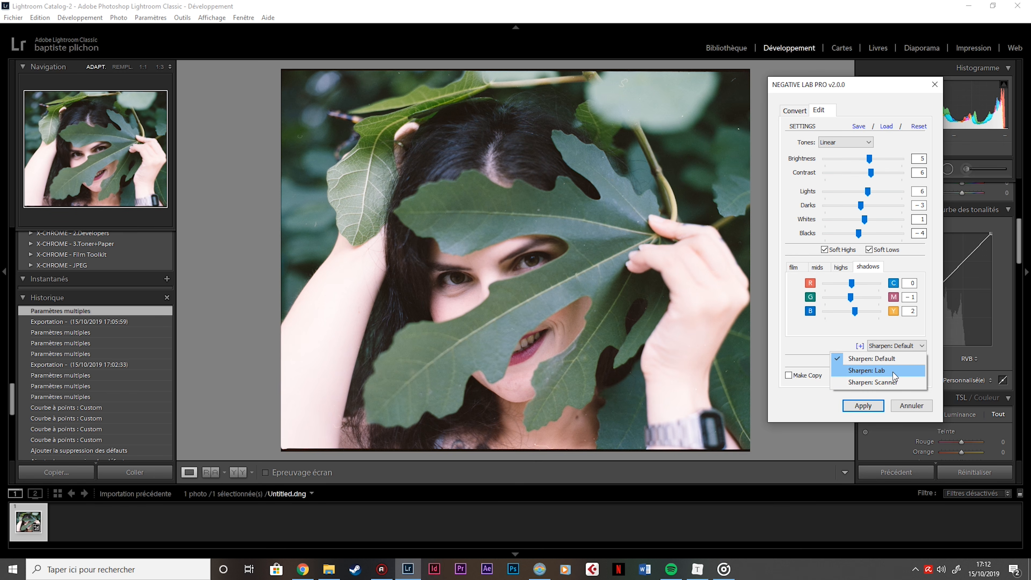
{"action": "left_click", "coordinate": [860, 346]}
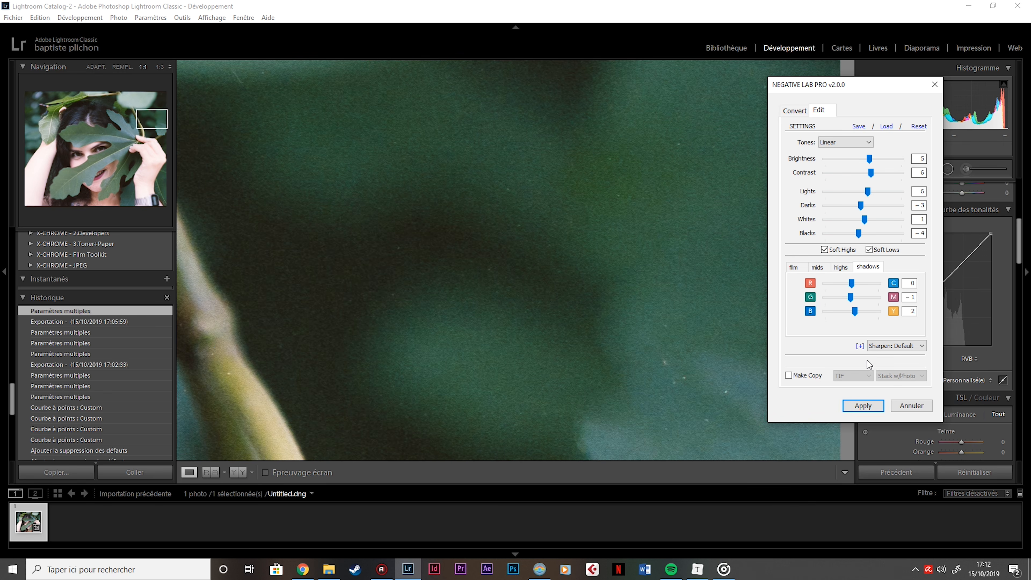
{"action": "left_click", "coordinate": [890, 349]}
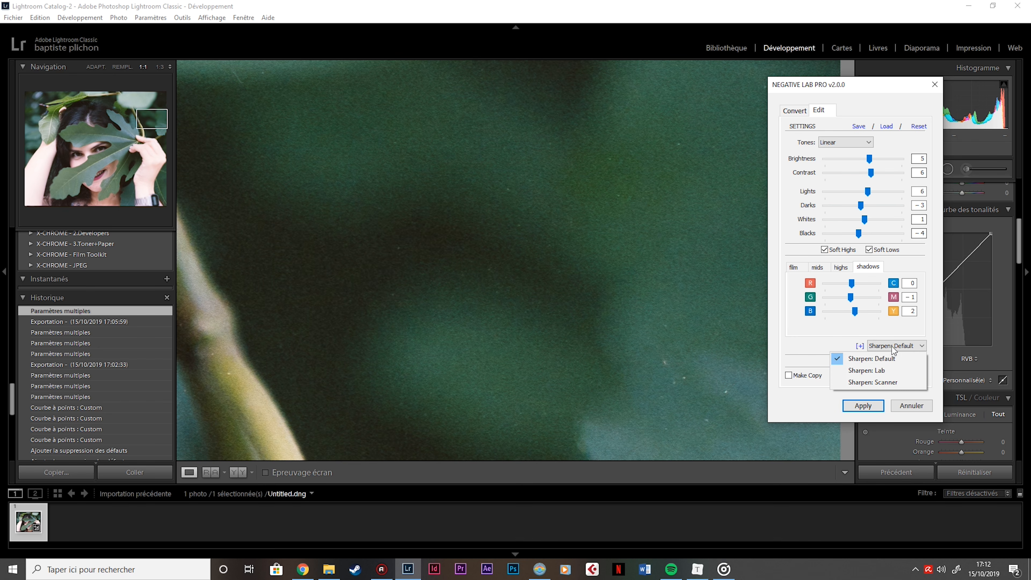
{"action": "left_click", "coordinate": [887, 370]}
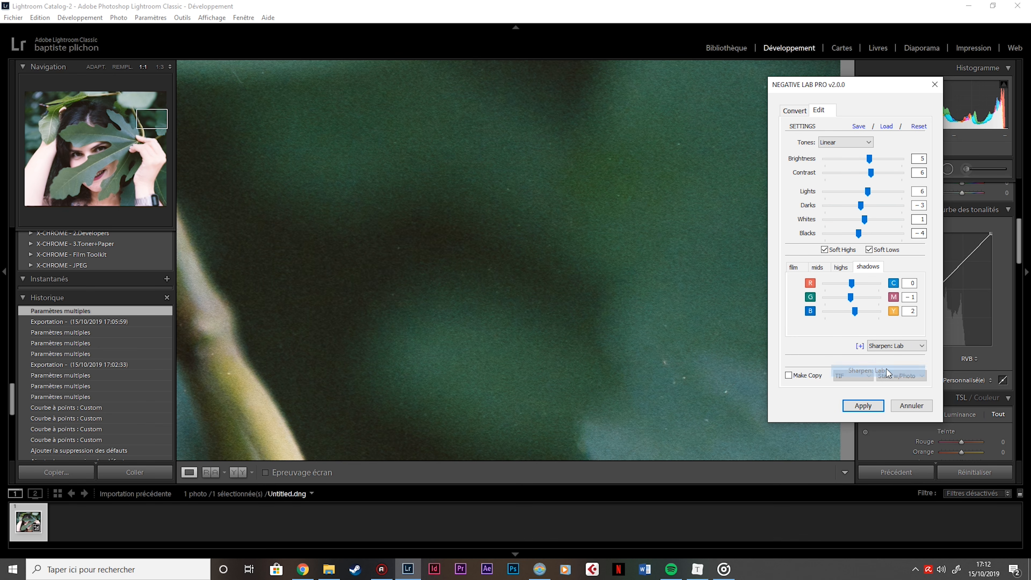
{"action": "left_click", "coordinate": [896, 348]}
{"action": "left_click", "coordinate": [883, 383]}
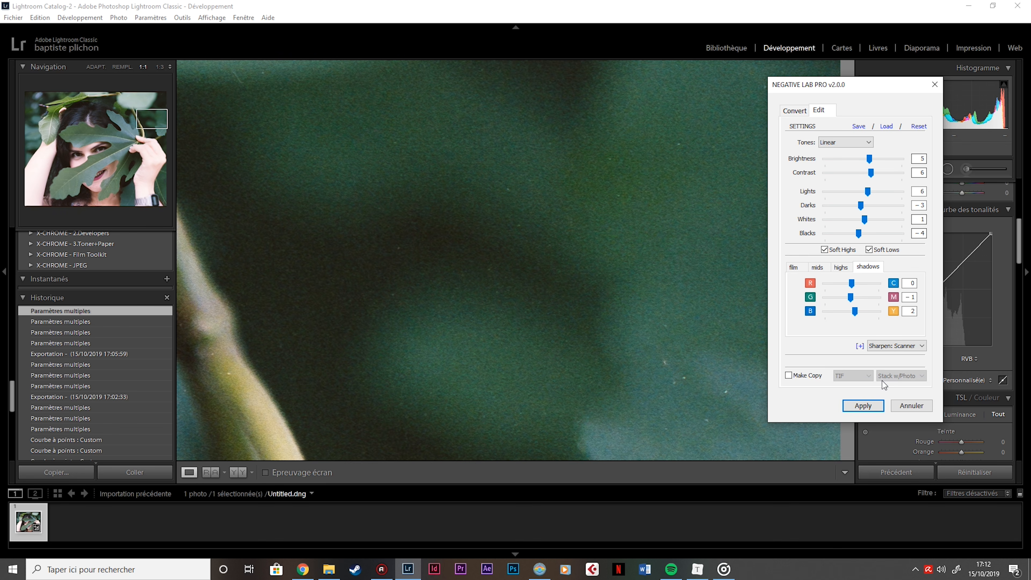
{"action": "left_click", "coordinate": [902, 347]}
{"action": "left_click", "coordinate": [873, 370]}
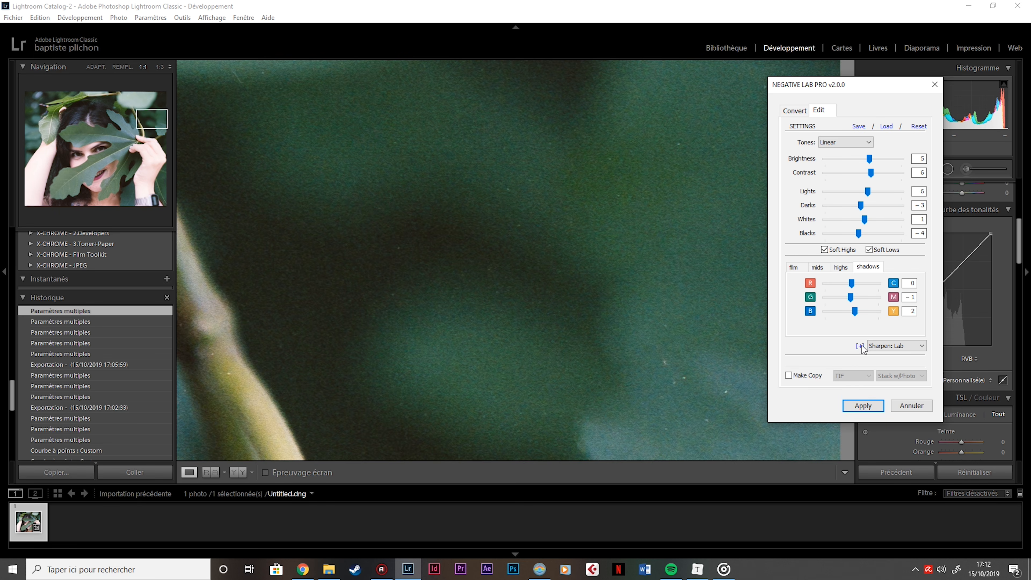
{"action": "left_click", "coordinate": [693, 311]}
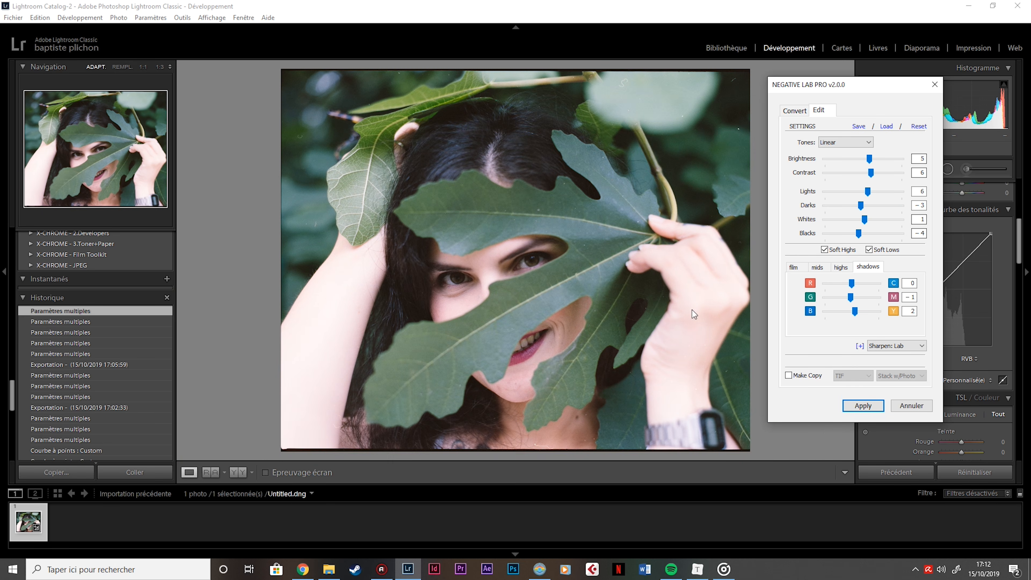
{"action": "left_click", "coordinate": [863, 406]}
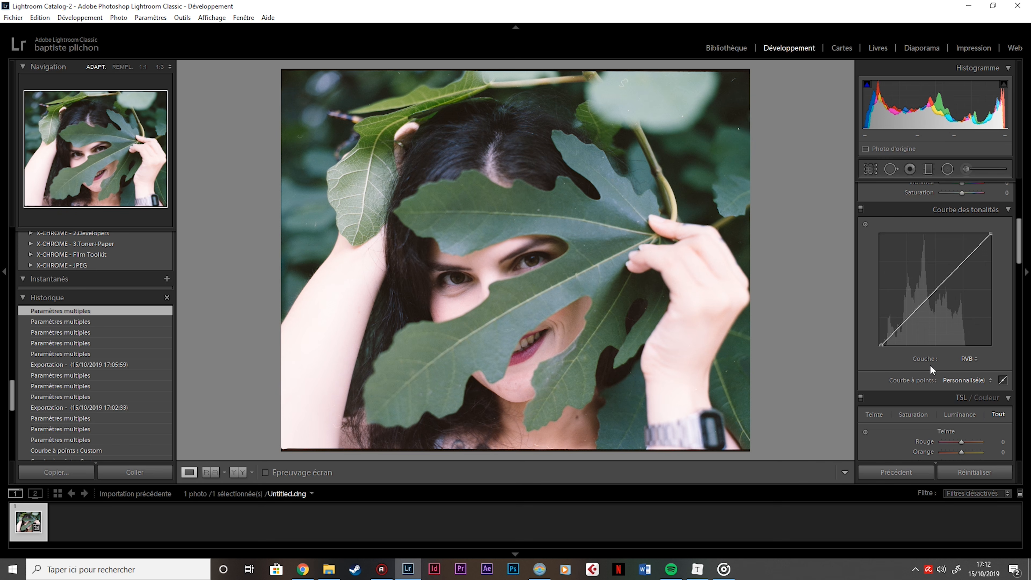
Try small exposure and contrast changes in the basic adjustments, and reset both to 0
{"action": "scroll", "coordinate": [929, 370], "scroll_direction": "up", "scroll_amount": 5}
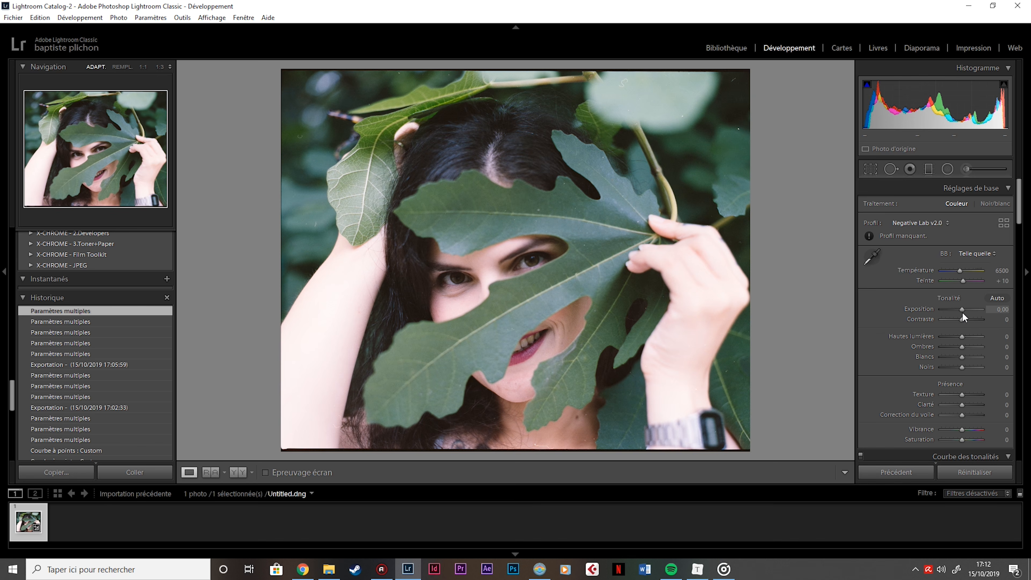
{"action": "mouse_move", "coordinate": [962, 309]}
{"action": "left_mouse_down"}
{"action": "mouse_move", "coordinate": [973, 309]}
{"action": "mouse_move", "coordinate": [963, 310]}
{"action": "left_mouse_up"}
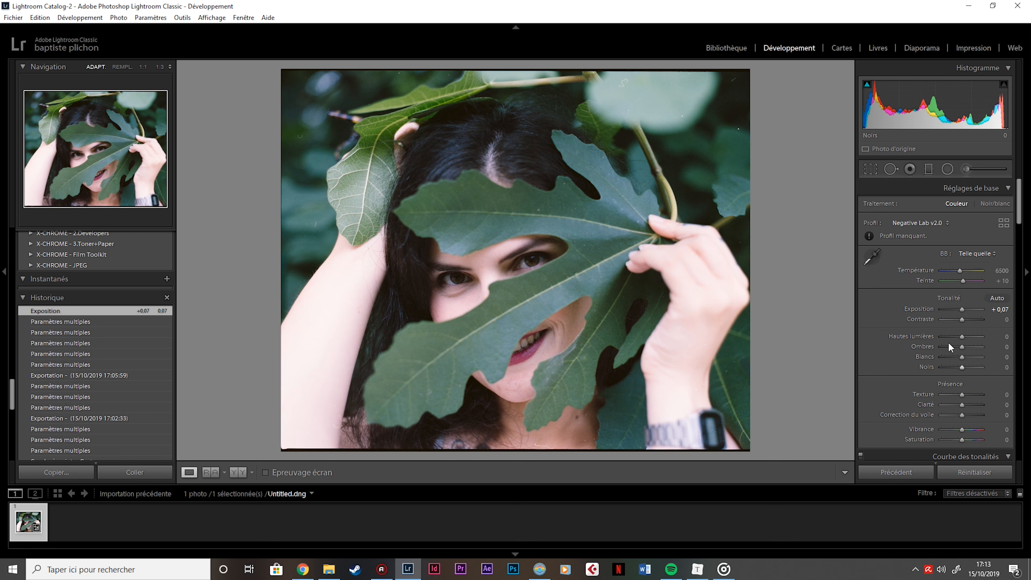
{"action": "mouse_move", "coordinate": [960, 307]}
{"action": "left_mouse_down"}
{"action": "mouse_move", "coordinate": [954, 321]}
{"action": "mouse_move", "coordinate": [970, 322]}
{"action": "mouse_move", "coordinate": [961, 323]}
{"action": "left_mouse_up"}
{"action": "double_click", "coordinate": [960, 307]}
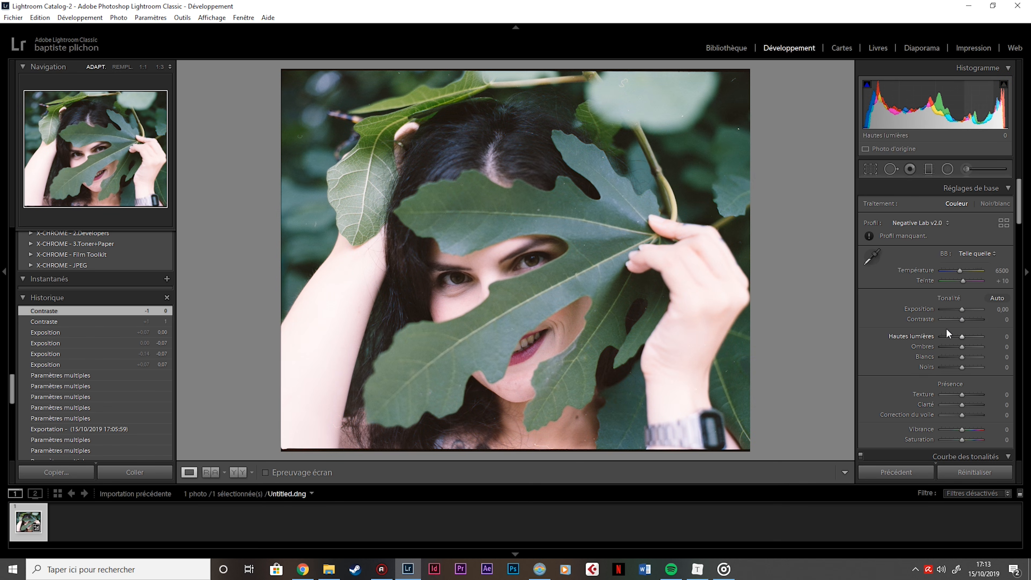
Set the highlights to +20 and the shadows to -15, and try whites at -28 and blacks at -31 before resetting both to 0
{"action": "mouse_move", "coordinate": [961, 347]}
{"action": "left_mouse_down"}
{"action": "mouse_move", "coordinate": [944, 344]}
{"action": "mouse_move", "coordinate": [984, 345]}
{"action": "mouse_move", "coordinate": [949, 344]}
{"action": "mouse_move", "coordinate": [961, 344]}
{"action": "mouse_move", "coordinate": [951, 334]}
{"action": "mouse_move", "coordinate": [971, 338]}
{"action": "mouse_move", "coordinate": [952, 344]}
{"action": "mouse_move", "coordinate": [974, 345]}
{"action": "mouse_move", "coordinate": [956, 343]}
{"action": "mouse_move", "coordinate": [965, 337]}
{"action": "mouse_move", "coordinate": [973, 355]}
{"action": "mouse_move", "coordinate": [956, 364]}
{"action": "left_mouse_up"}
{"action": "double_click", "coordinate": [956, 365]}
{"action": "double_click", "coordinate": [955, 356]}
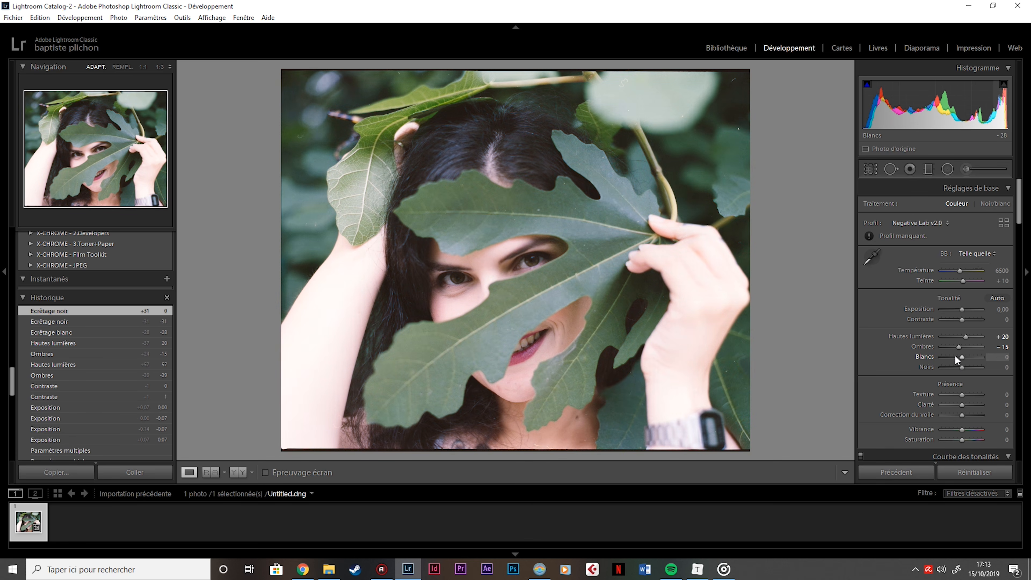
Try the vibrance at -23 and the saturation at -25, and reset both to 0
{"action": "mouse_move", "coordinate": [960, 429]}
{"action": "left_mouse_down"}
{"action": "mouse_move", "coordinate": [971, 429]}
{"action": "mouse_move", "coordinate": [944, 429]}
{"action": "mouse_move", "coordinate": [978, 442]}
{"action": "mouse_move", "coordinate": [955, 438]}
{"action": "left_mouse_up"}
{"action": "double_click", "coordinate": [956, 427]}
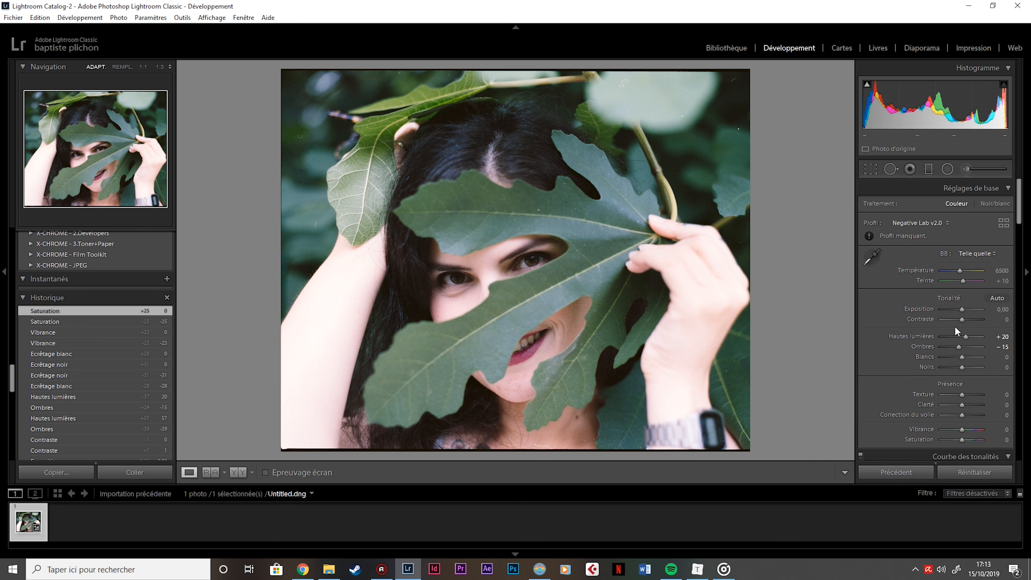
Reopen Negative Lab Pro and apply it with a TIF positive copy stacked with the photo
{"action": "key", "text": "ctrl+alt+n"}
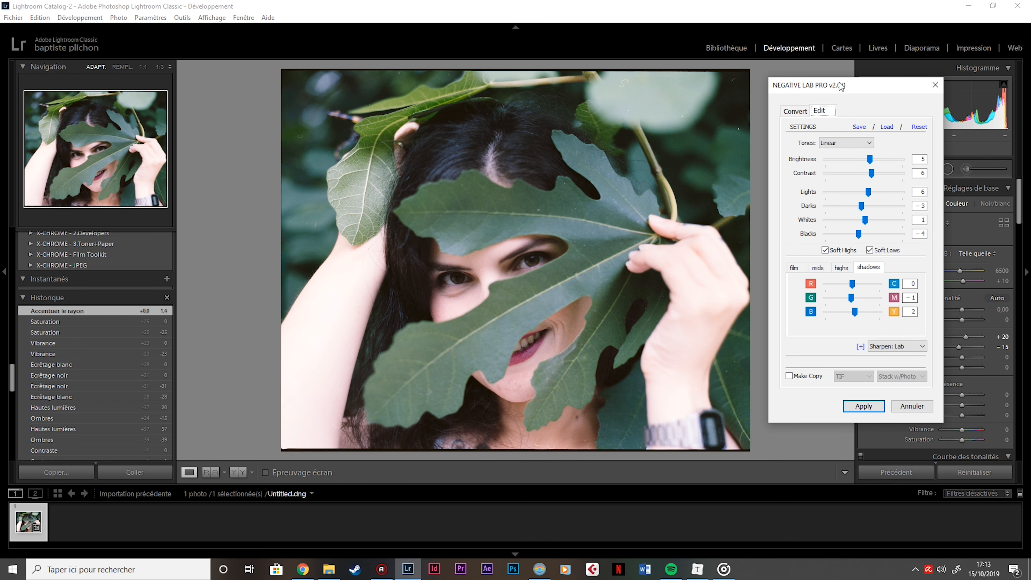
{"action": "left_click_drag", "start_coordinate": [846, 90], "coordinate": [771, 122]}
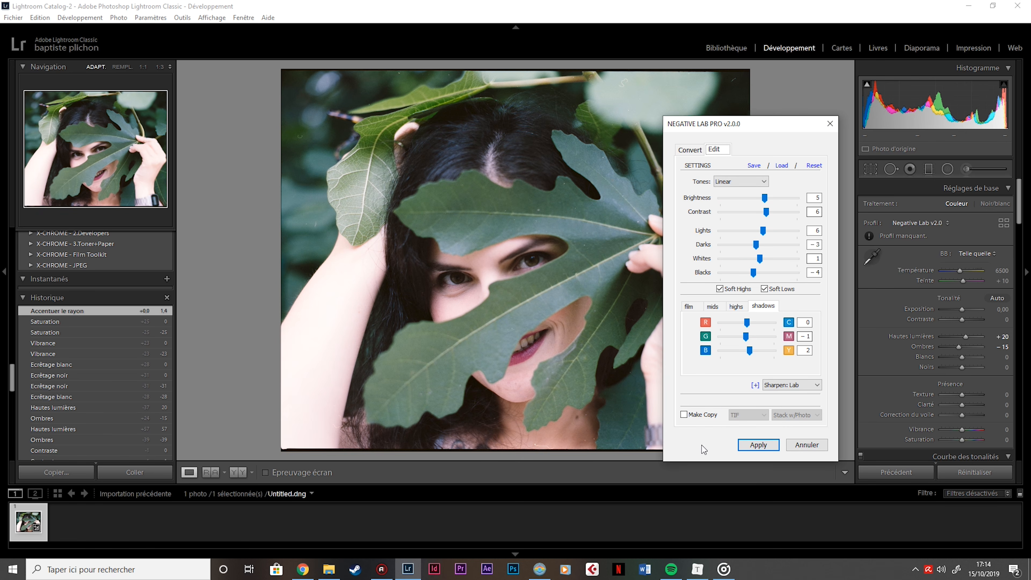
{"action": "left_click", "coordinate": [703, 415]}
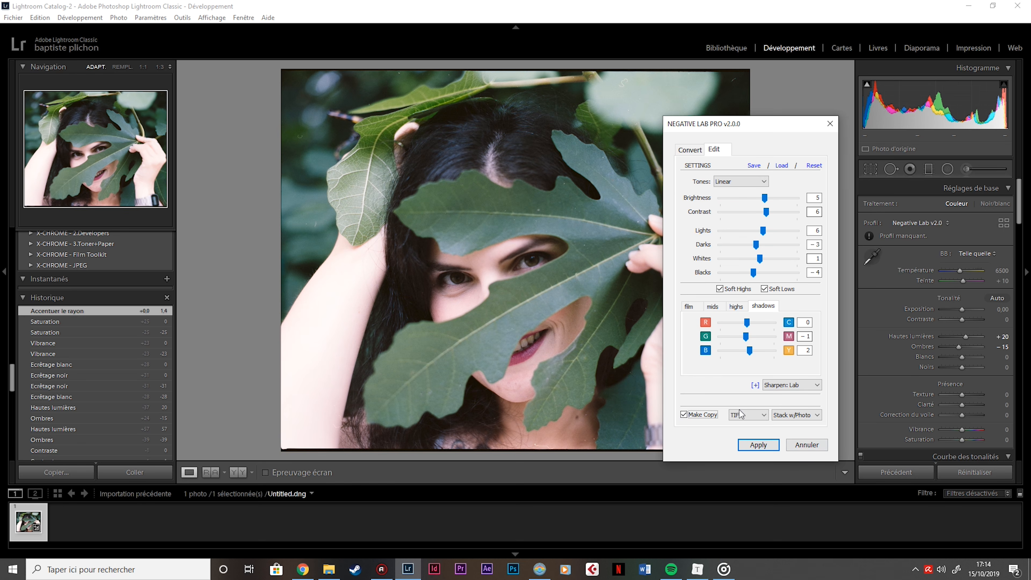
{"action": "left_click", "coordinate": [769, 445]}
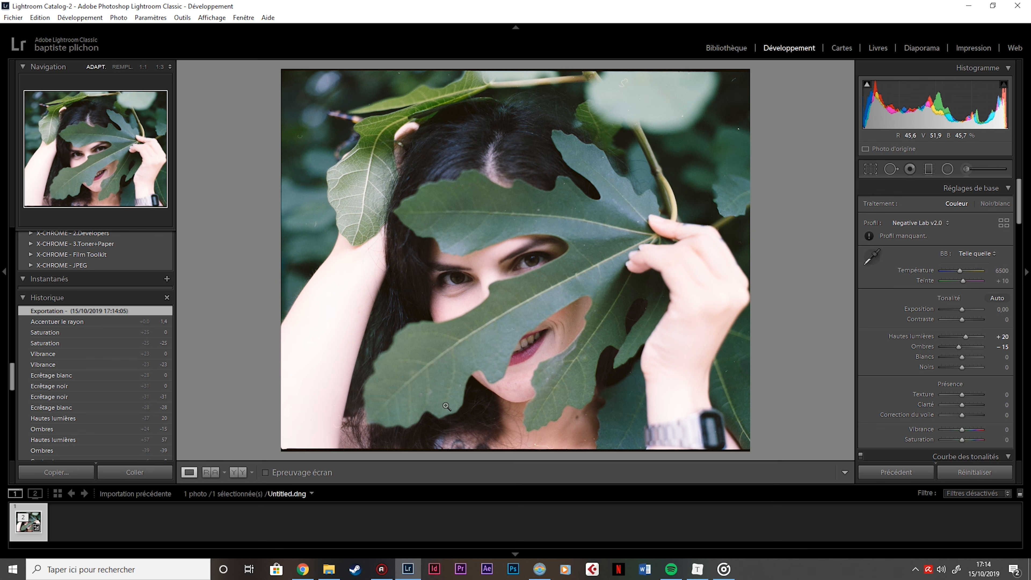
Show the photo's folder, and check the original Untitled.dng against the new Untitled-positive.tif
{"action": "right_click", "coordinate": [17, 528]}
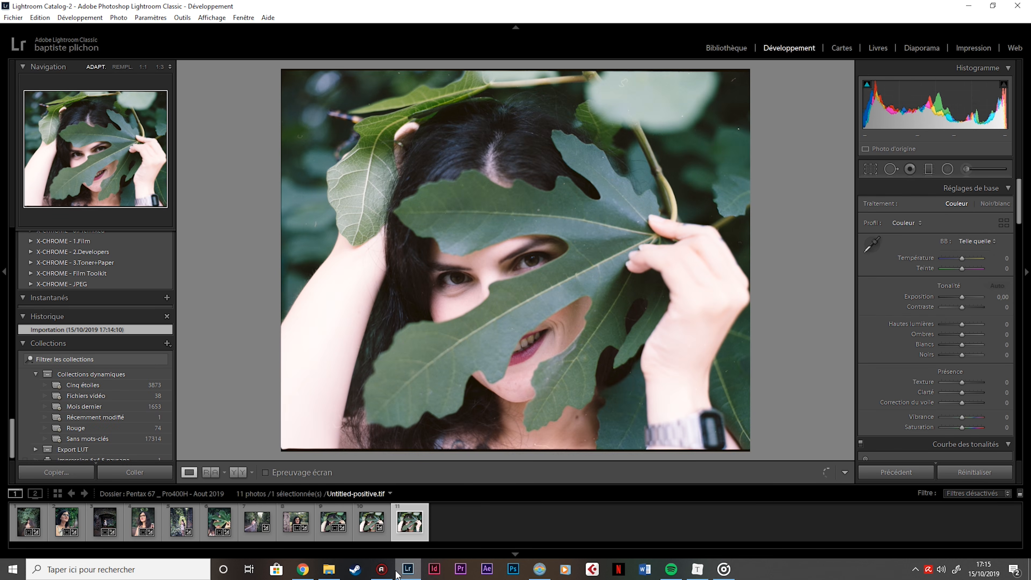
{"action": "left_click", "coordinate": [366, 531]}
{"action": "left_click", "coordinate": [407, 532]}
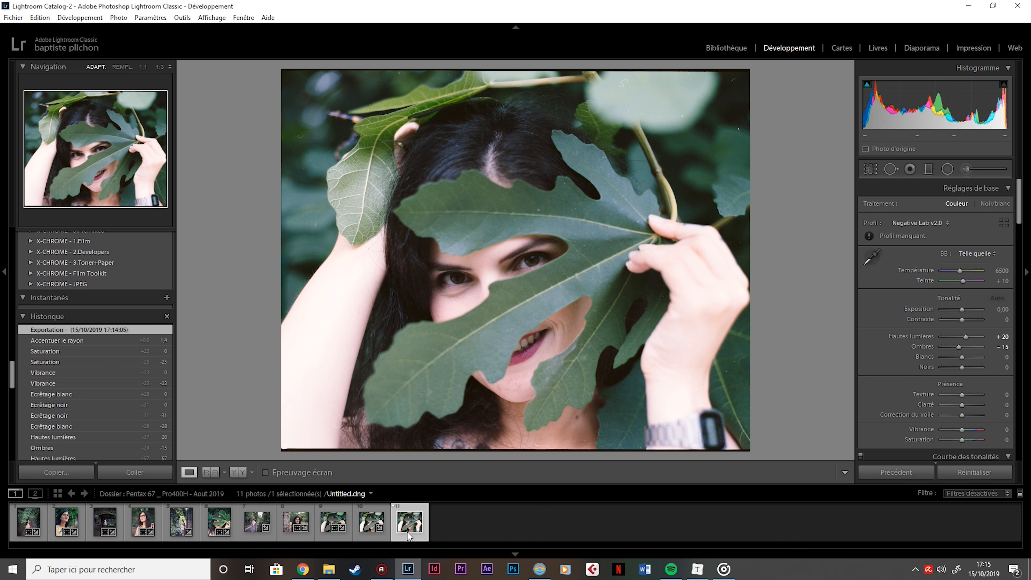
Set Untitled-positive.tif to contrast +23, highlights -28, blacks -15 and vibrance +7
{"action": "left_click_drag", "start_coordinate": [961, 308], "coordinate": [959, 354]}
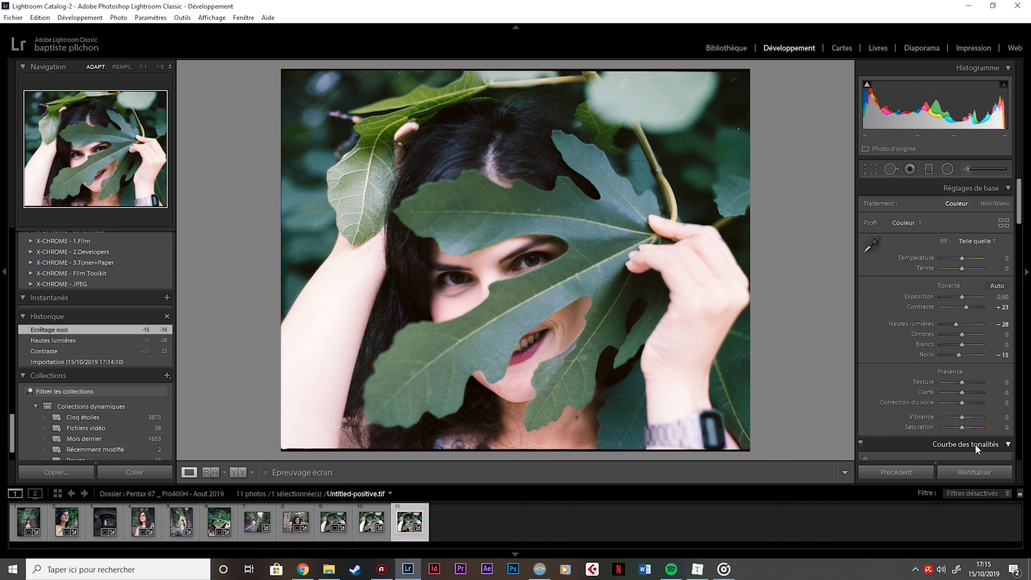
{"action": "mouse_move", "coordinate": [963, 418]}
{"action": "left_mouse_down"}
{"action": "mouse_move", "coordinate": [975, 421]}
{"action": "mouse_move", "coordinate": [964, 419]}
{"action": "left_mouse_up"}
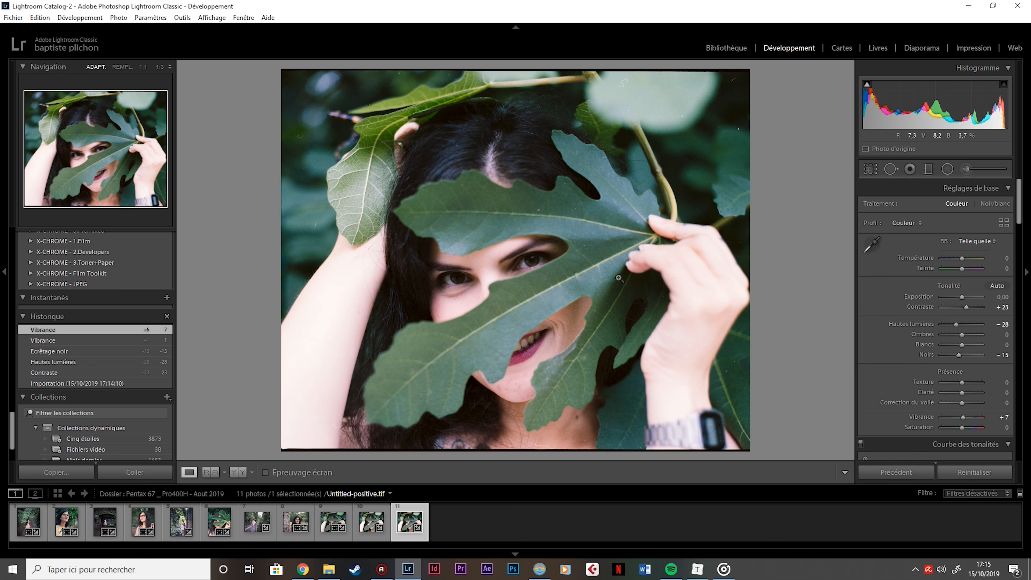
Check Untitled.dng against Untitled-positive.tif, and show Untitled.dng beside the reference photo in the reference view
{"action": "left_click", "coordinate": [364, 538]}
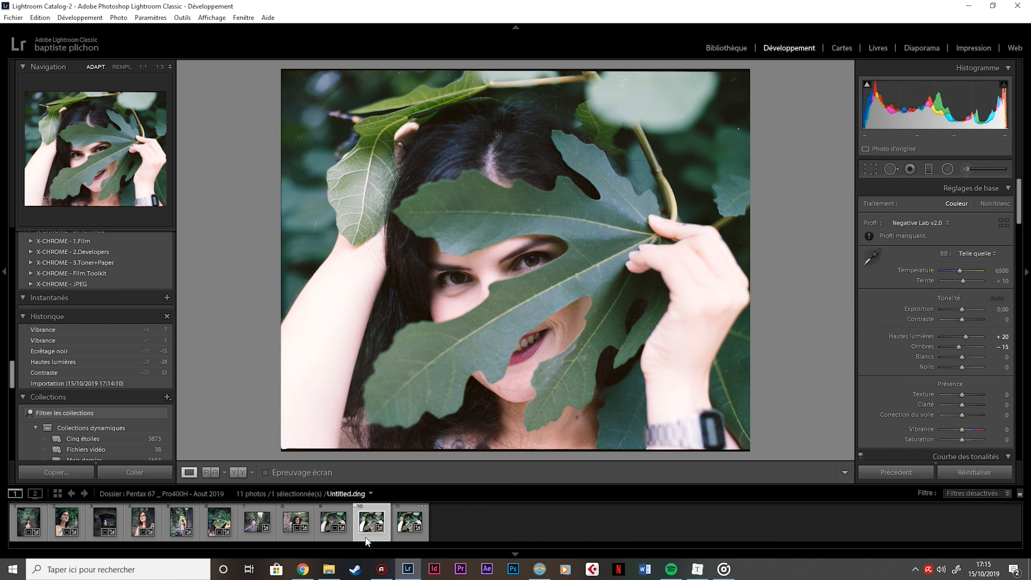
{"action": "left_click", "coordinate": [399, 528]}
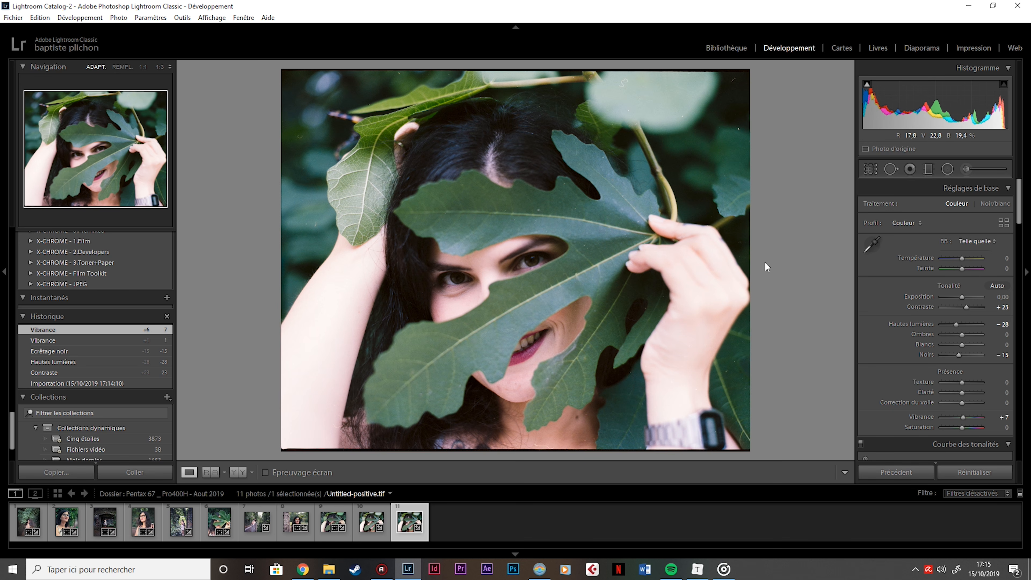
{"action": "left_click", "coordinate": [361, 535]}
{"action": "key", "text": "shift+r"}
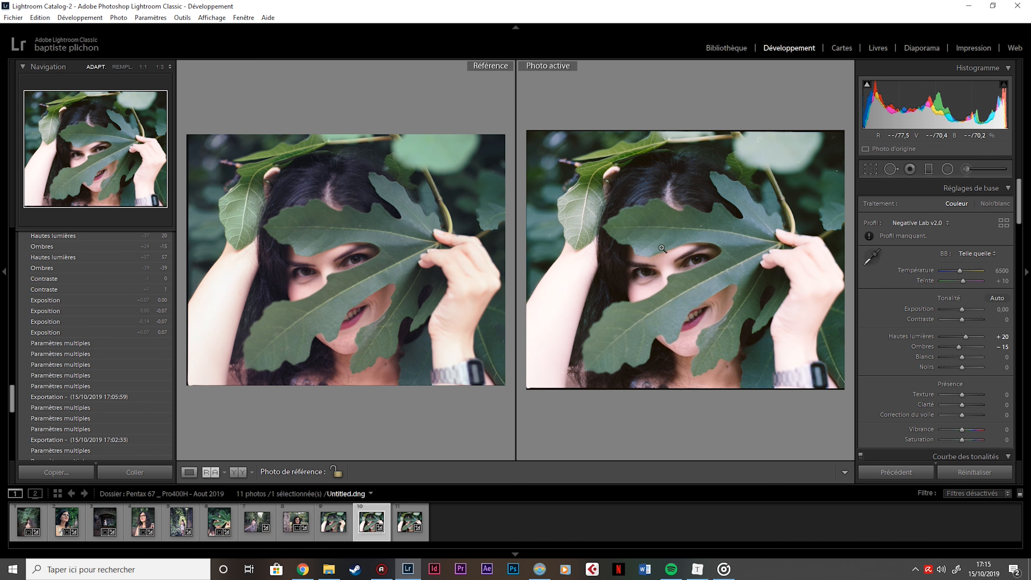
Compare the sharpness and skin tones around the woman's eye at 1:1 in the reference and active photos
{"action": "left_click", "coordinate": [652, 277]}
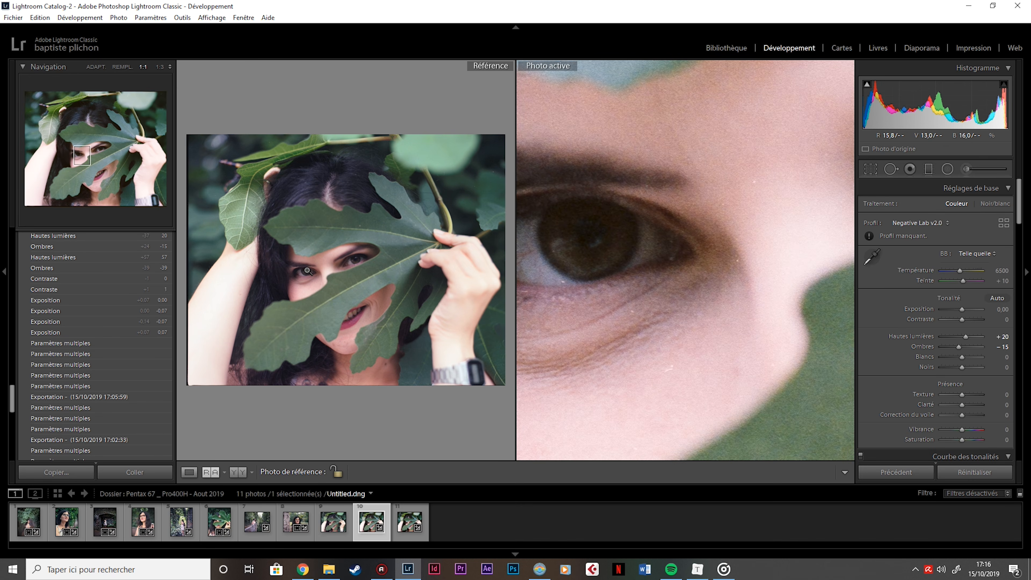
{"action": "left_click", "coordinate": [308, 270]}
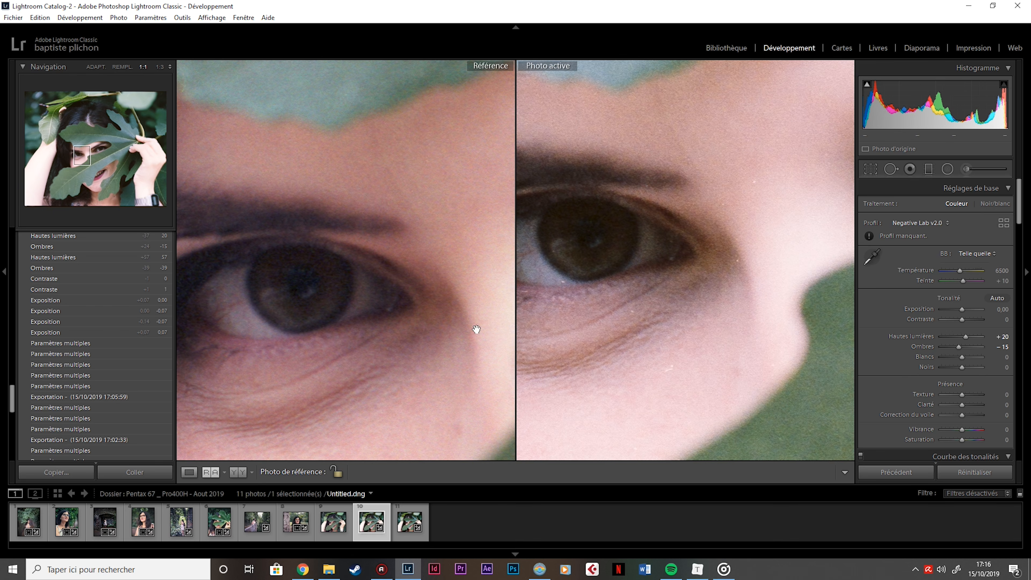
{"action": "left_click_drag", "start_coordinate": [525, 264], "coordinate": [596, 307]}
{"action": "left_click_drag", "start_coordinate": [348, 299], "coordinate": [396, 316]}
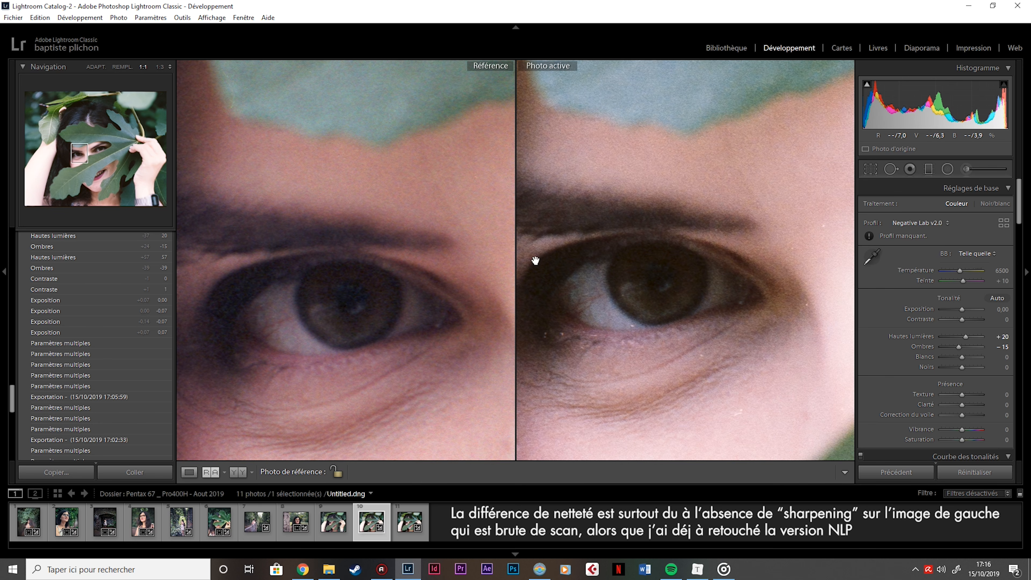
{"action": "left_click_drag", "start_coordinate": [656, 276], "coordinate": [657, 390]}
{"action": "left_click_drag", "start_coordinate": [360, 152], "coordinate": [399, 345]}
{"action": "left_click_drag", "start_coordinate": [690, 340], "coordinate": [798, 214]}
{"action": "left_click_drag", "start_coordinate": [413, 362], "coordinate": [427, 167]}
{"action": "left_click_drag", "start_coordinate": [431, 296], "coordinate": [396, 175]}
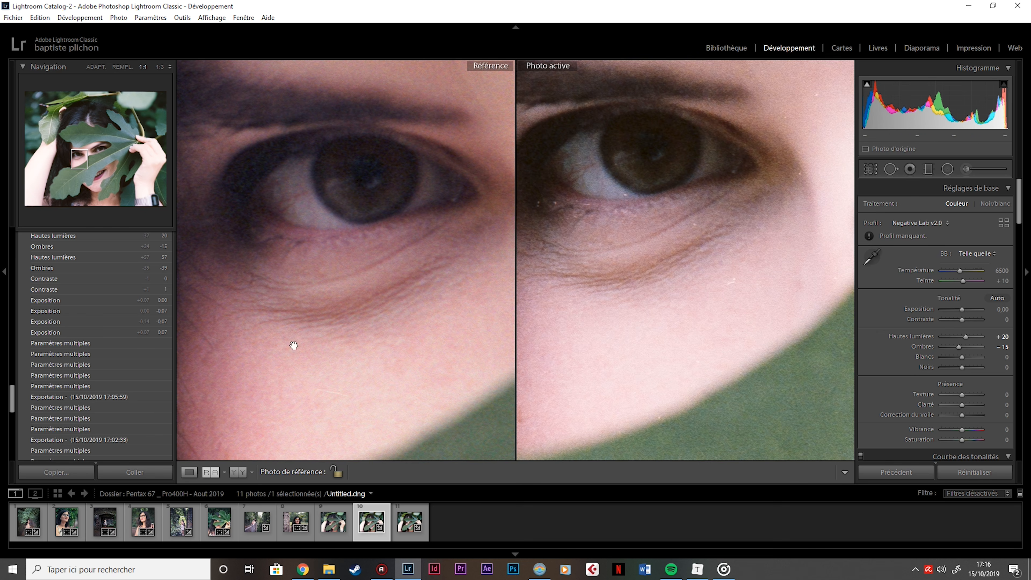
{"action": "left_click_drag", "start_coordinate": [391, 213], "coordinate": [393, 312]}
{"action": "left_click_drag", "start_coordinate": [716, 190], "coordinate": [728, 280]}
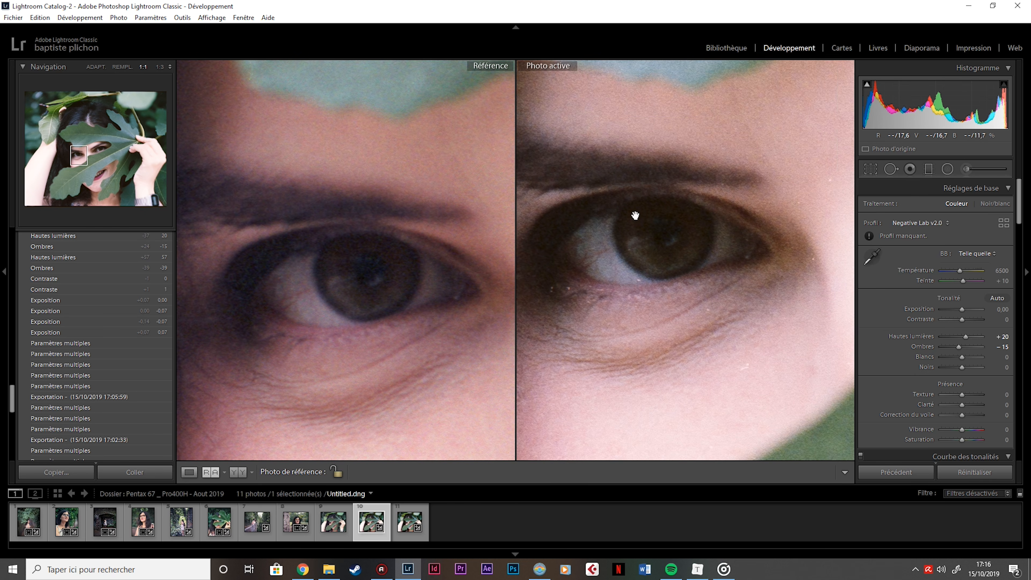
{"action": "left_click_drag", "start_coordinate": [636, 215], "coordinate": [654, 259]}
{"action": "left_click_drag", "start_coordinate": [439, 256], "coordinate": [318, 310]}
{"action": "left_click", "coordinate": [682, 309]}
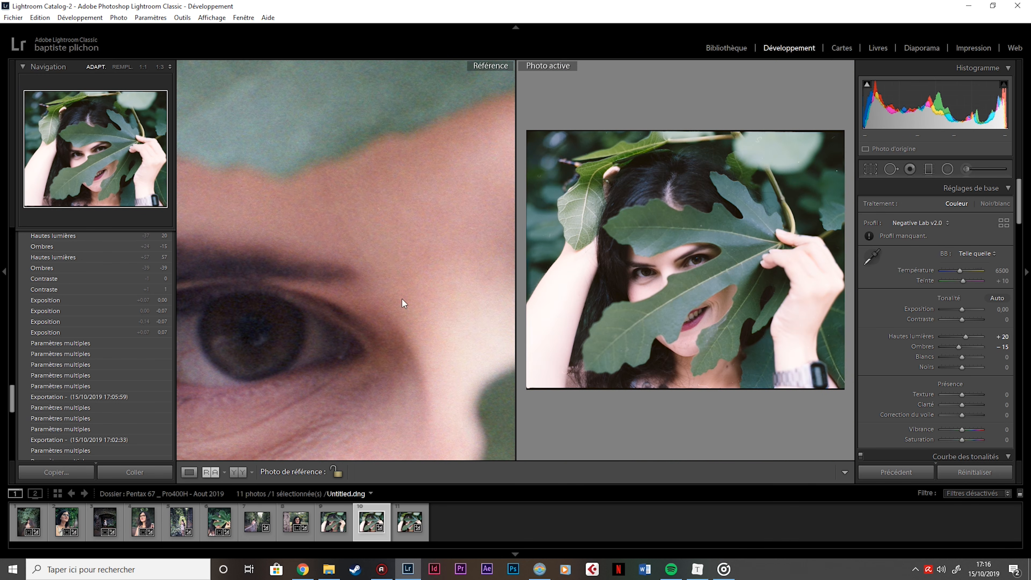
{"action": "left_click", "coordinate": [335, 302]}
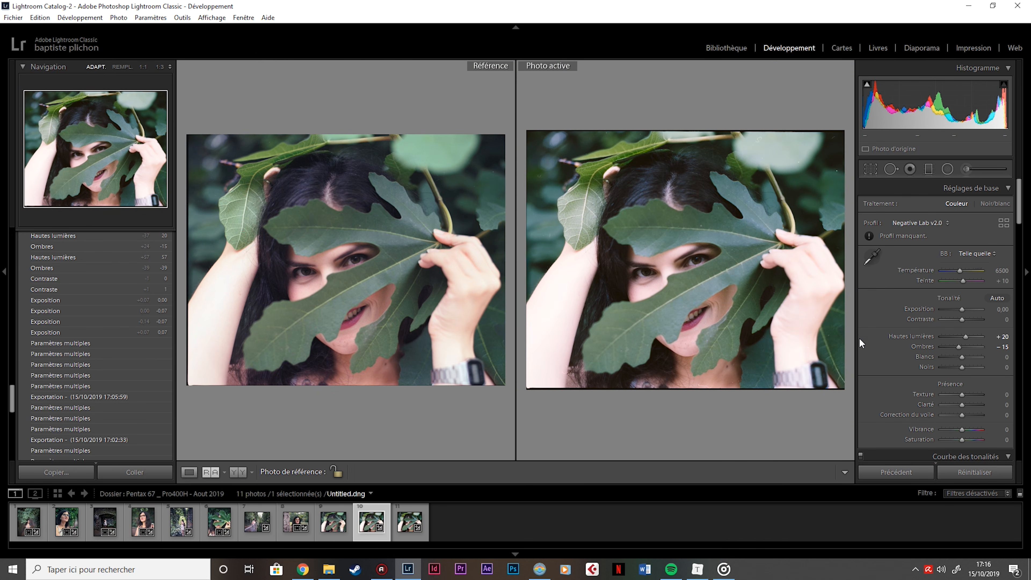
Examine the mouth in the reference photo and the face and large leaf in the active photo up close
{"action": "left_click_drag", "start_coordinate": [322, 335], "coordinate": [212, 119]}
{"action": "left_click_drag", "start_coordinate": [373, 304], "coordinate": [212, 337]}
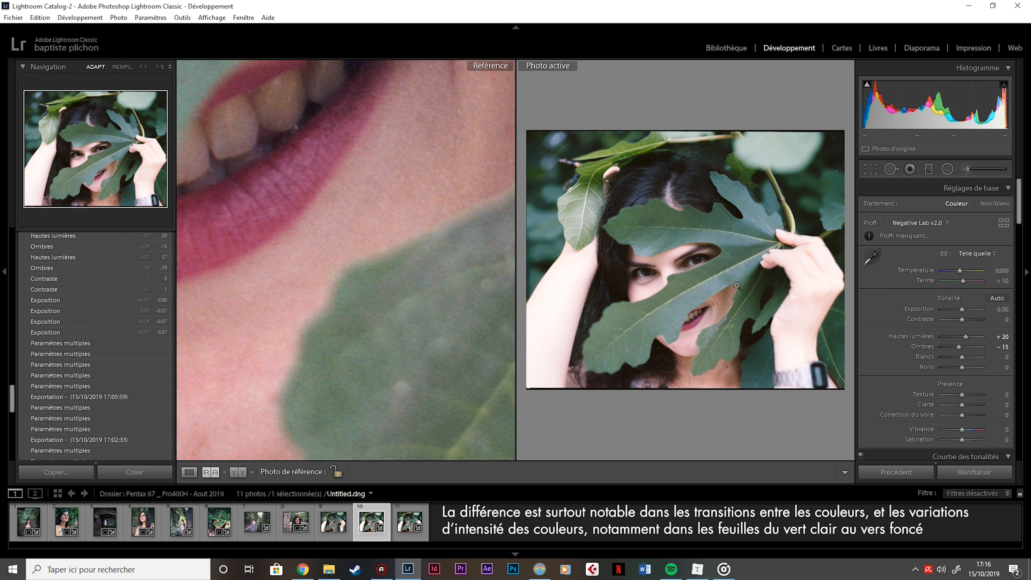
{"action": "left_click", "coordinate": [680, 291]}
{"action": "left_click_drag", "start_coordinate": [591, 242], "coordinate": [688, 288]}
{"action": "left_click", "coordinate": [323, 270]}
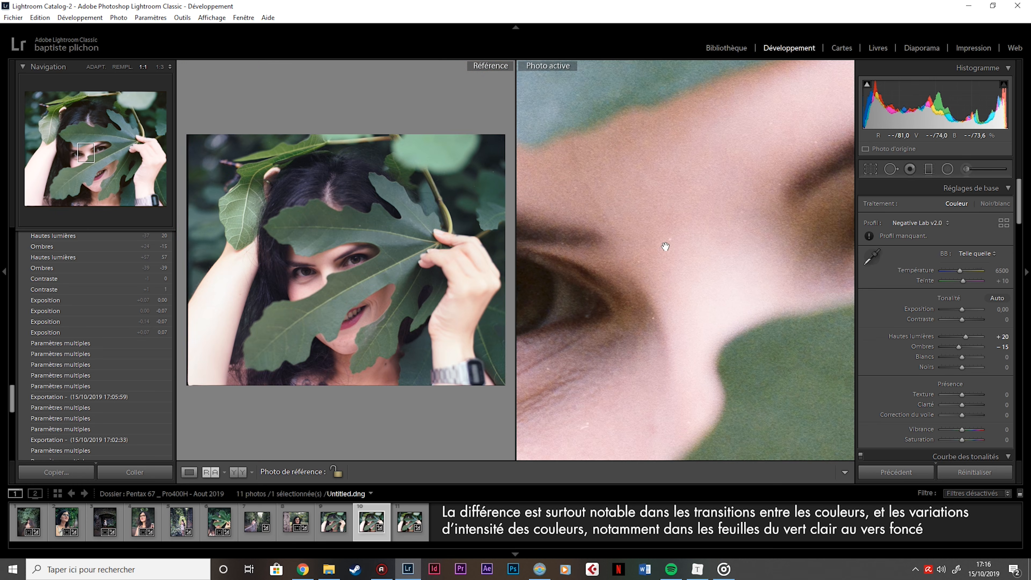
{"action": "left_click", "coordinate": [680, 294]}
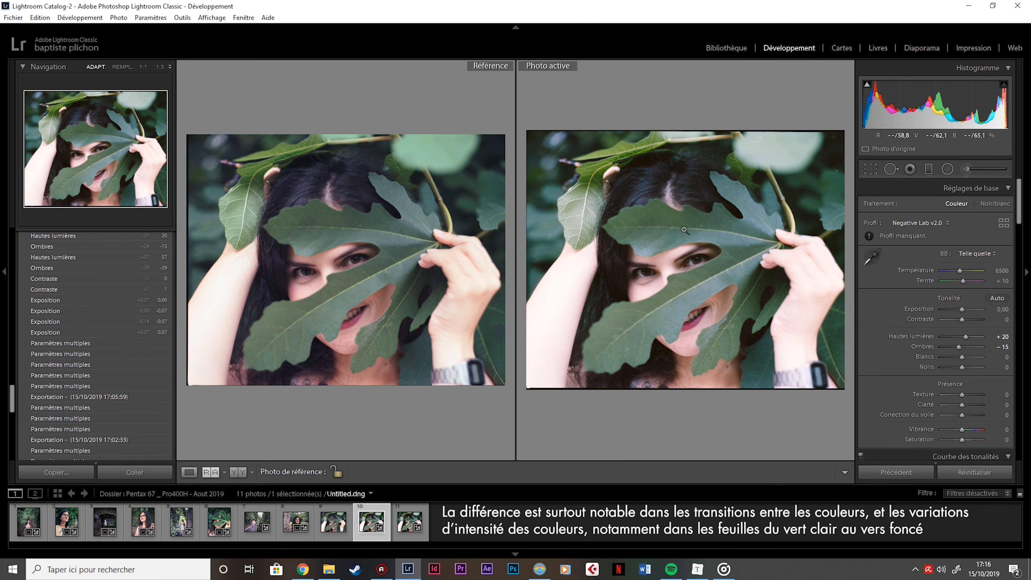
{"action": "left_click", "coordinate": [678, 278]}
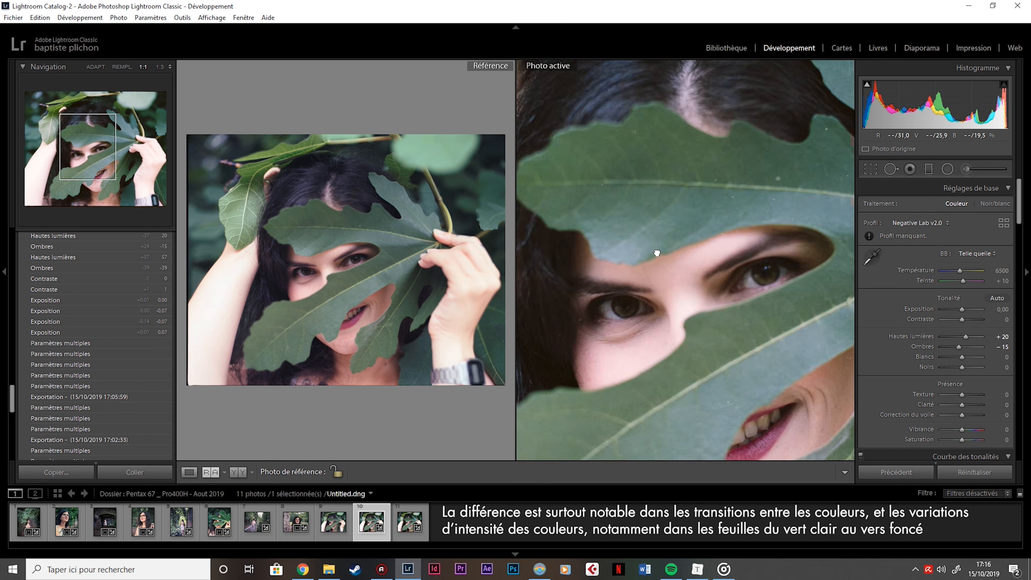
{"action": "left_click", "coordinate": [666, 241]}
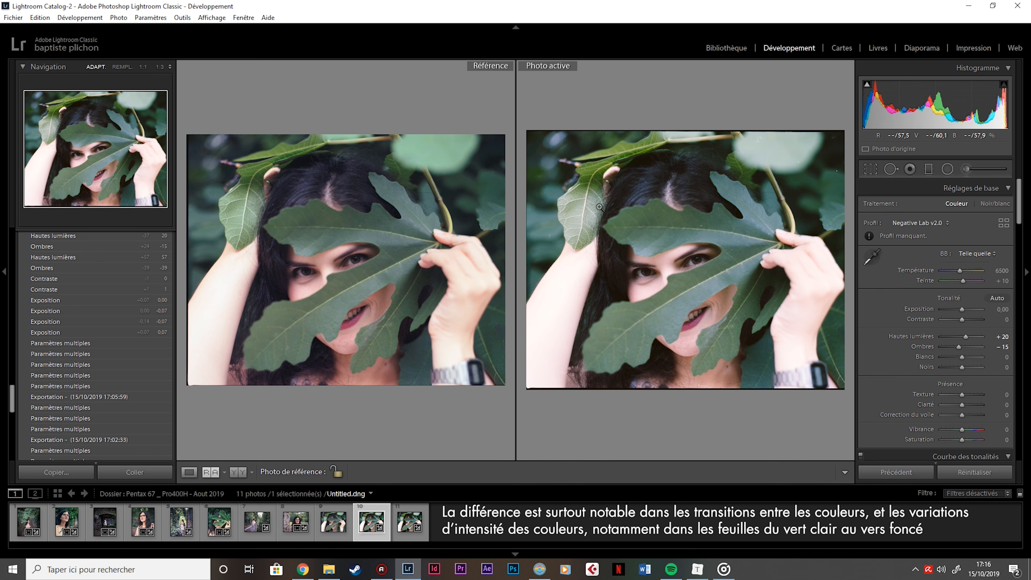
Compare the light green leaf near the raised hand at 1:1 in both photos
{"action": "left_click", "coordinate": [584, 178]}
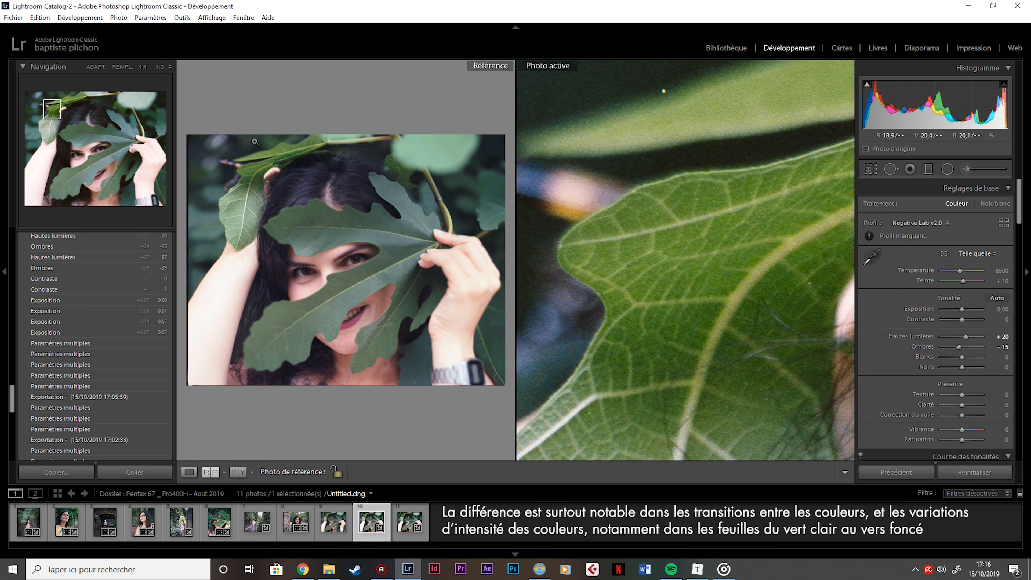
{"action": "left_click", "coordinate": [256, 142]}
{"action": "left_click_drag", "start_coordinate": [288, 164], "coordinate": [433, 334]}
{"action": "left_click_drag", "start_coordinate": [314, 335], "coordinate": [414, 276]}
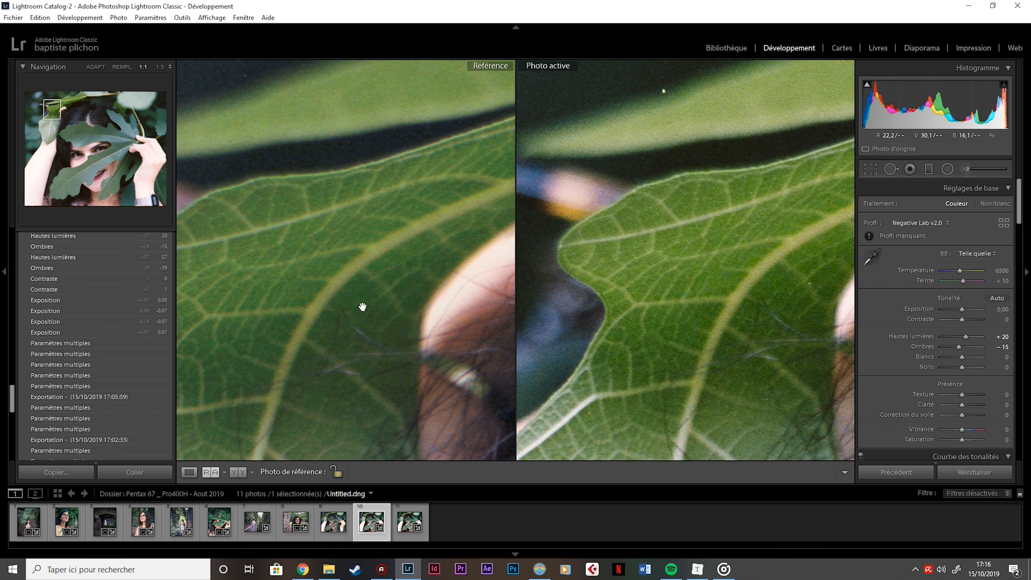
{"action": "left_click_drag", "start_coordinate": [762, 347], "coordinate": [657, 279]}
{"action": "left_click", "coordinate": [657, 278]}
{"action": "left_click", "coordinate": [433, 368]}
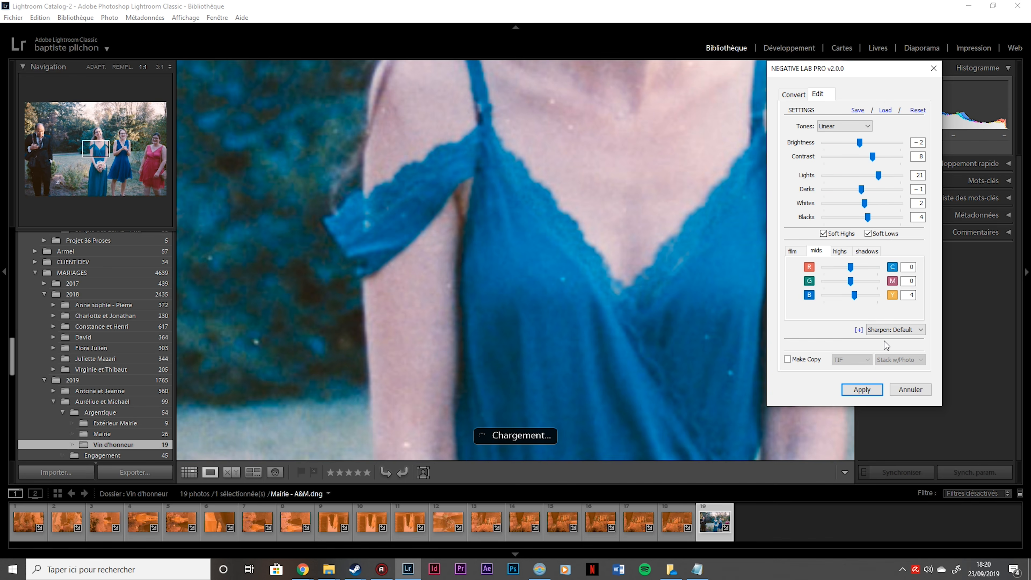
Set the Negative Lab Pro sharpening of Mairie - A&M.dng to Lab and apply the conversion
{"action": "left_click", "coordinate": [886, 332]}
{"action": "left_click", "coordinate": [887, 350]}
{"action": "left_click", "coordinate": [861, 332]}
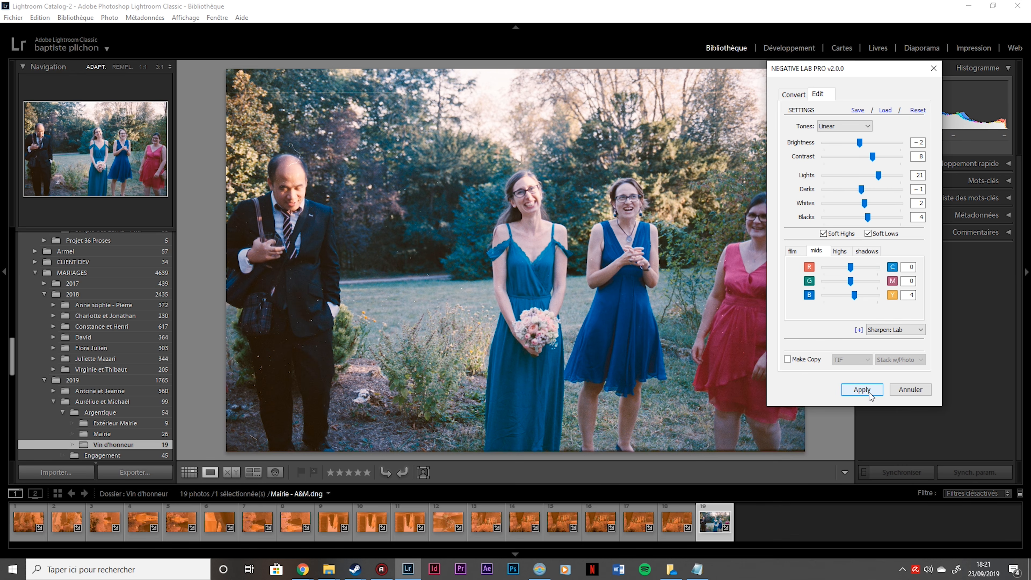
{"action": "left_click", "coordinate": [862, 389]}
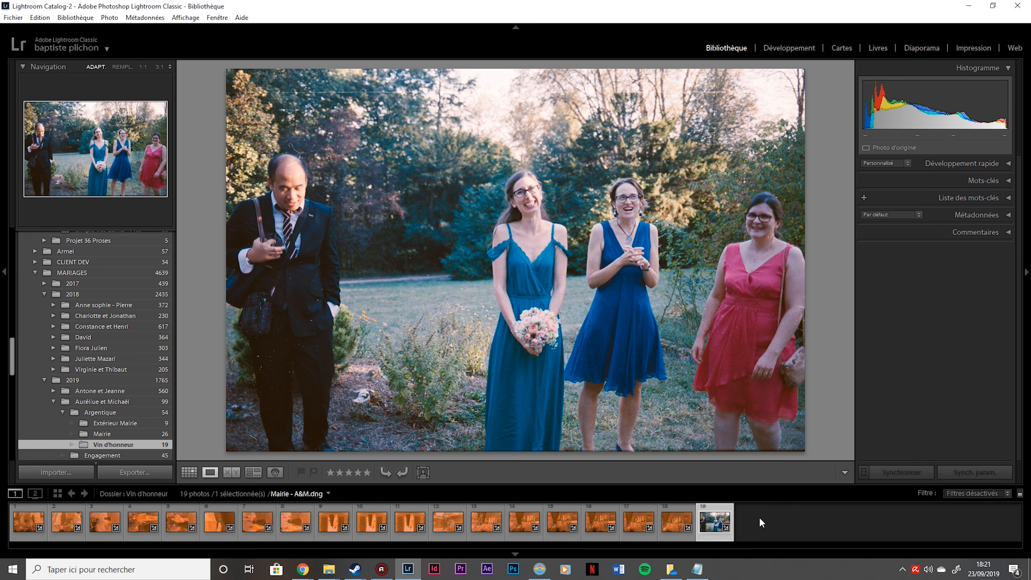
Look through the unconverted negatives of the Vin d'honneur folder, ending on the converted Mairie - A&M.dng
{"action": "left_click", "coordinate": [669, 523]}
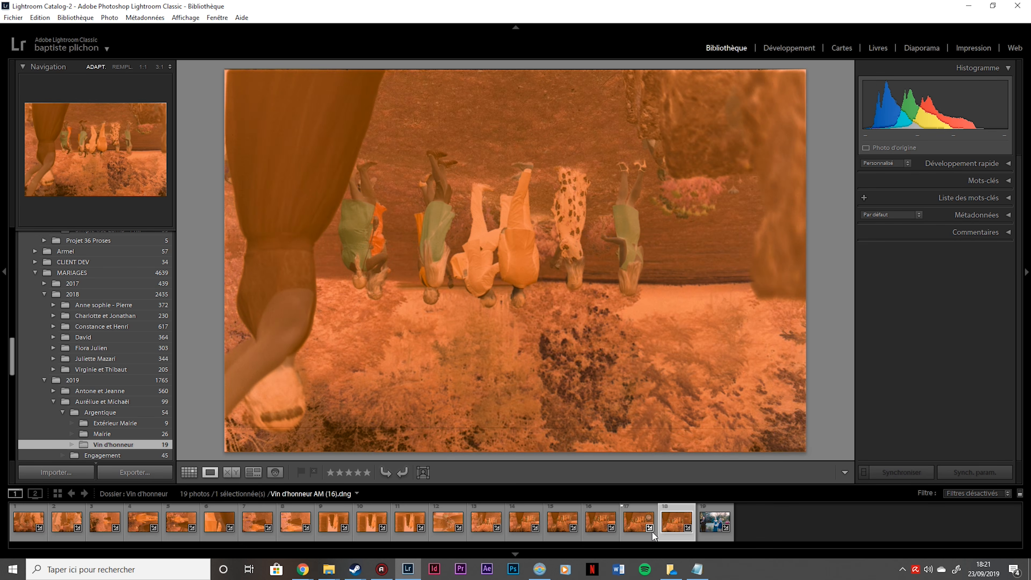
{"action": "key", "text": "Left"}
{"action": "key", "text": "Left"}
{"action": "key", "text": "Left"}
{"action": "key", "text": "Left"}
{"action": "key", "text": "Left"}
{"action": "key", "text": "Right"}
{"action": "key", "text": "Right"}
{"action": "key", "text": "Right"}
{"action": "key", "text": "Right"}
{"action": "key", "text": "Right"}
{"action": "key", "text": "Right"}
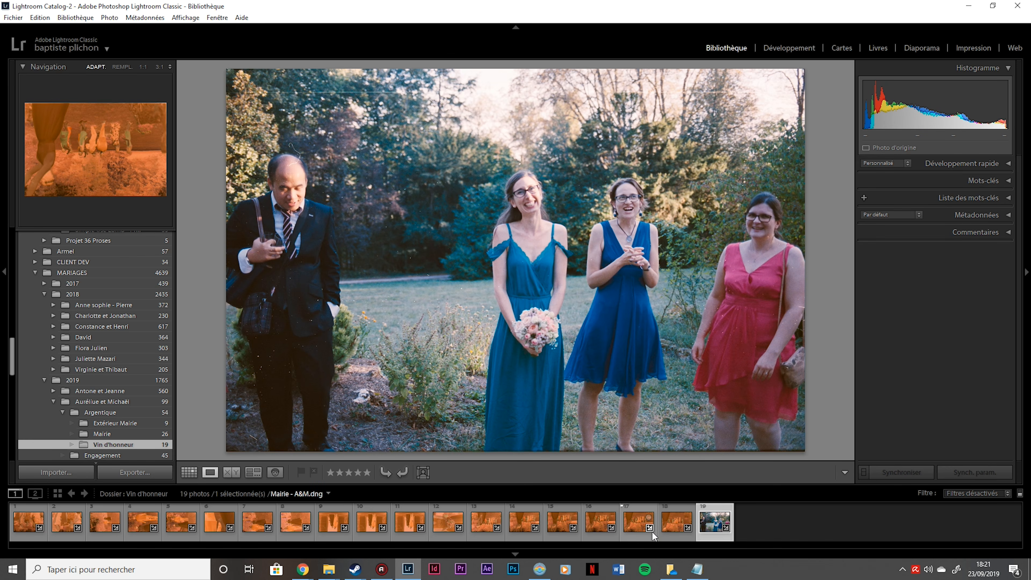
Select all 19 photos with Mairie - A&M.dng active, and apply Sync Scene to them in Negative Lab Pro
{"action": "key", "text": "ctrl+a"}
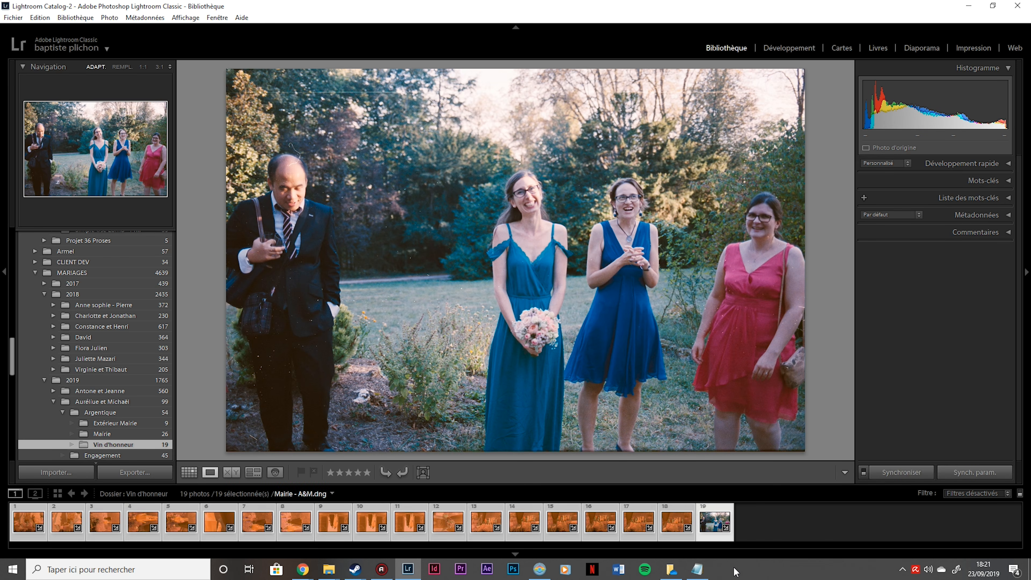
{"action": "right_click", "coordinate": [707, 529]}
{"action": "left_click", "coordinate": [730, 538]}
{"action": "left_click", "coordinate": [726, 540]}
{"action": "key", "text": "ctrl+a"}
{"action": "key", "text": "alt+f"}
{"action": "key", "text": "u"}
{"action": "key", "text": "n"}
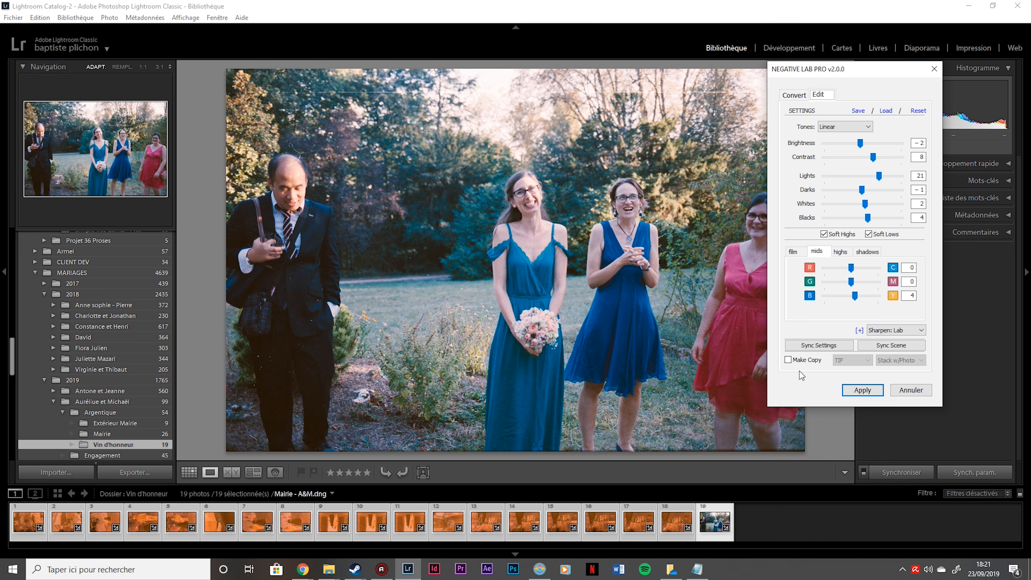
{"action": "left_click", "coordinate": [899, 347]}
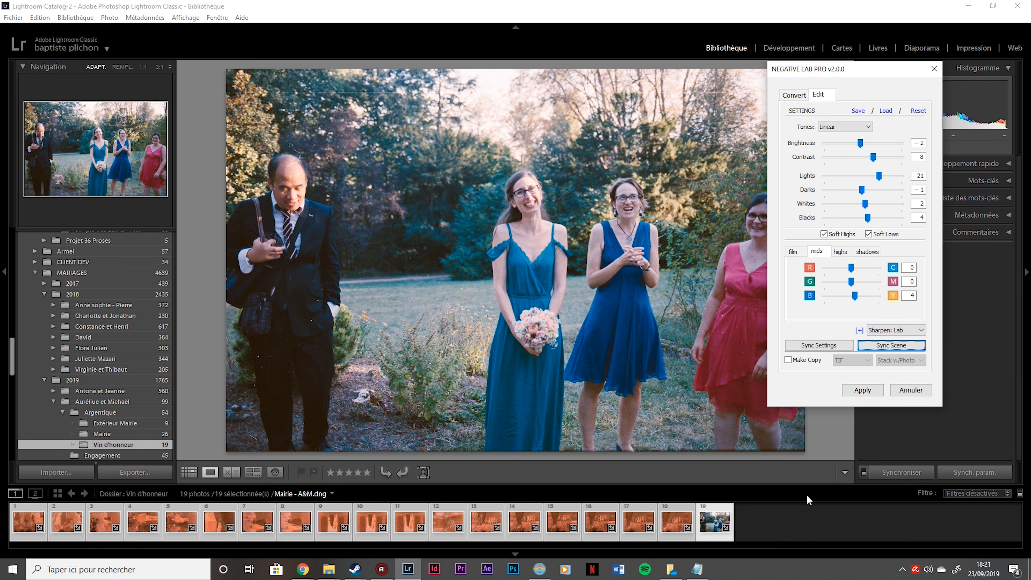
{"action": "left_click", "coordinate": [863, 391]}
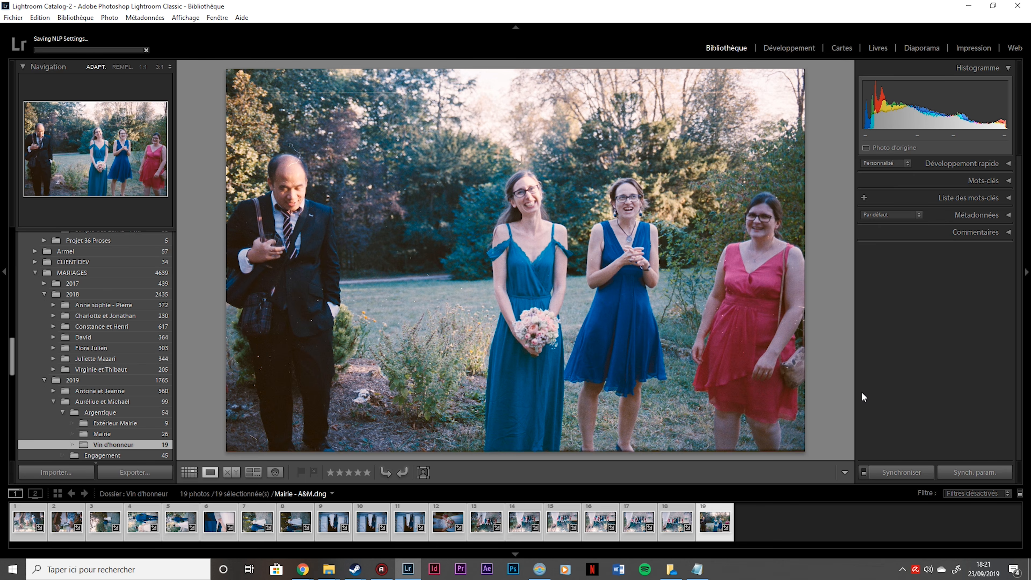
Review the newly converted photos from Vin d'honneur AM (17).dng back to the bouquet photo Vin d'honneur AM (11).dng
{"action": "left_click", "coordinate": [670, 537]}
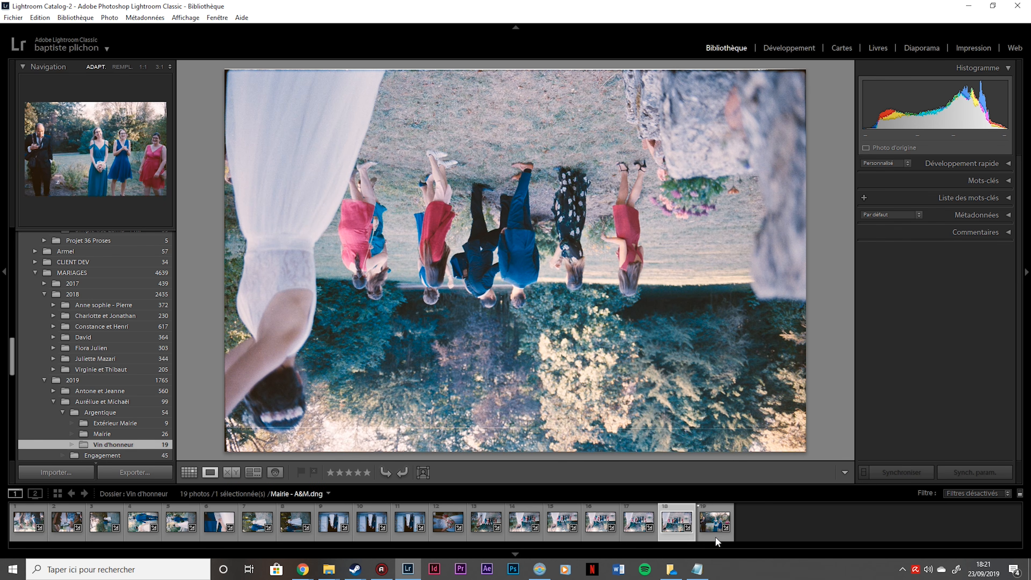
{"action": "left_click", "coordinate": [715, 537]}
{"action": "left_click", "coordinate": [686, 536]}
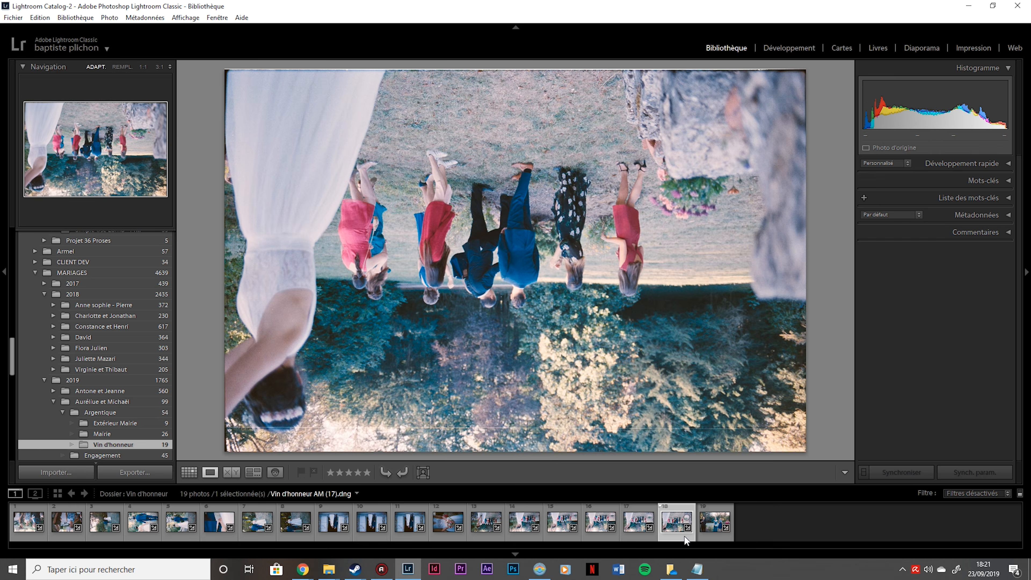
{"action": "key", "text": "Left"}
{"action": "key", "text": "Left"}
{"action": "key", "text": "Left"}
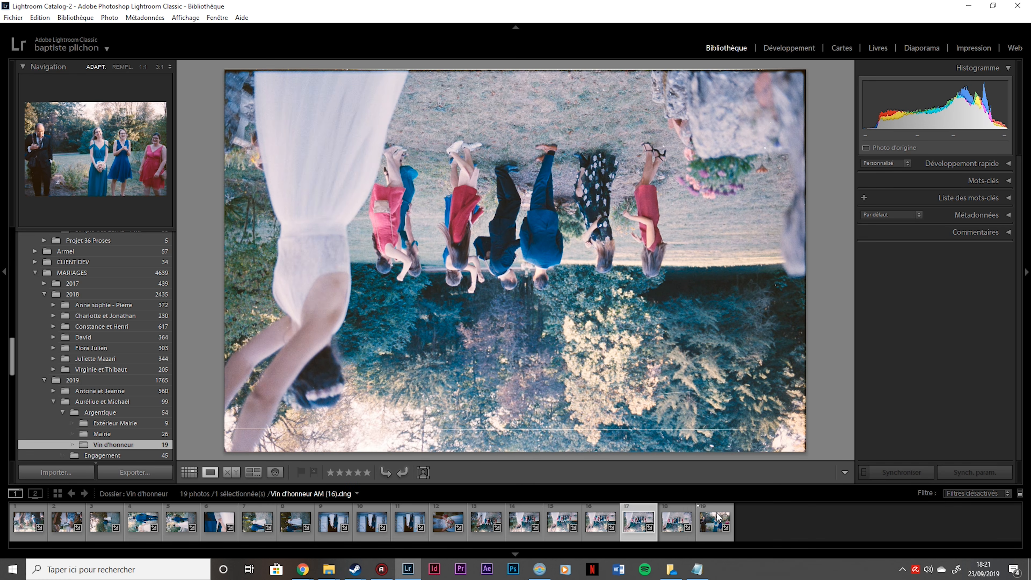
{"action": "key", "text": "Left"}
{"action": "key", "text": "Left"}
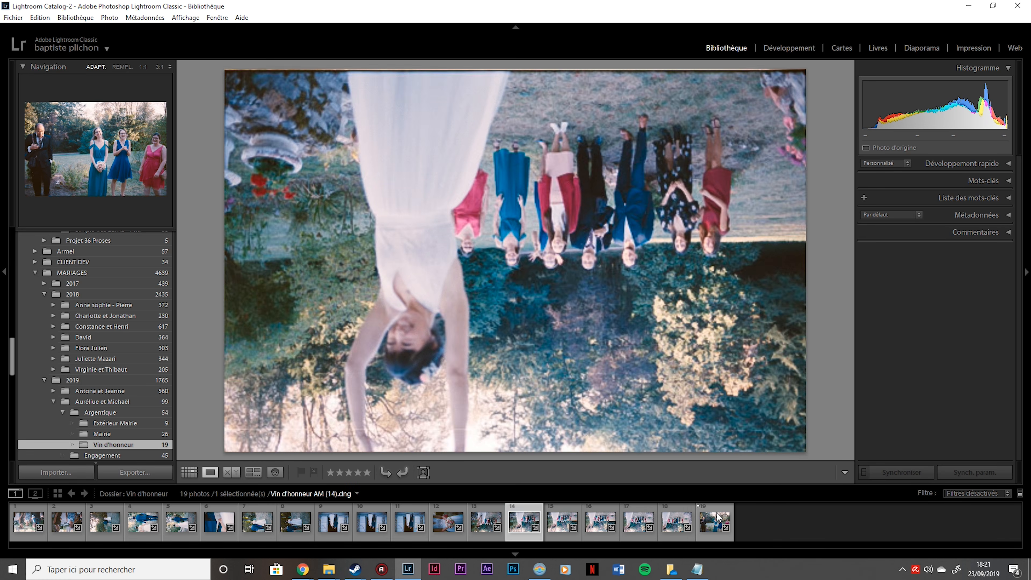
{"action": "key", "text": "Left"}
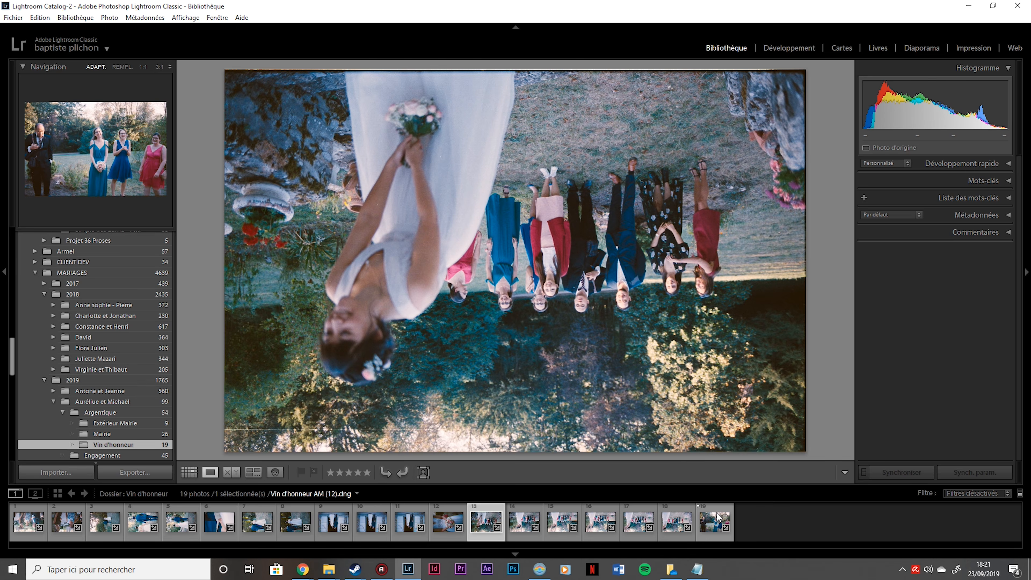
{"action": "key", "text": "Left"}
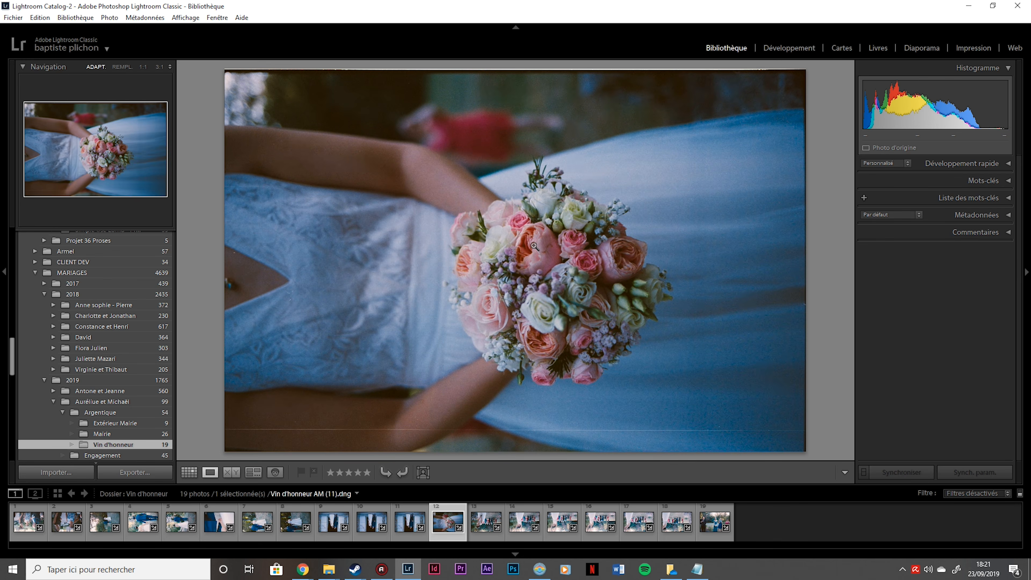
Rotate the bouquet photo Vin d'honneur AM (11).dng counterclockwise three times so the bride stands upright
{"action": "right_click", "coordinate": [535, 246]}
{"action": "mouse_move", "coordinate": [624, 462]}
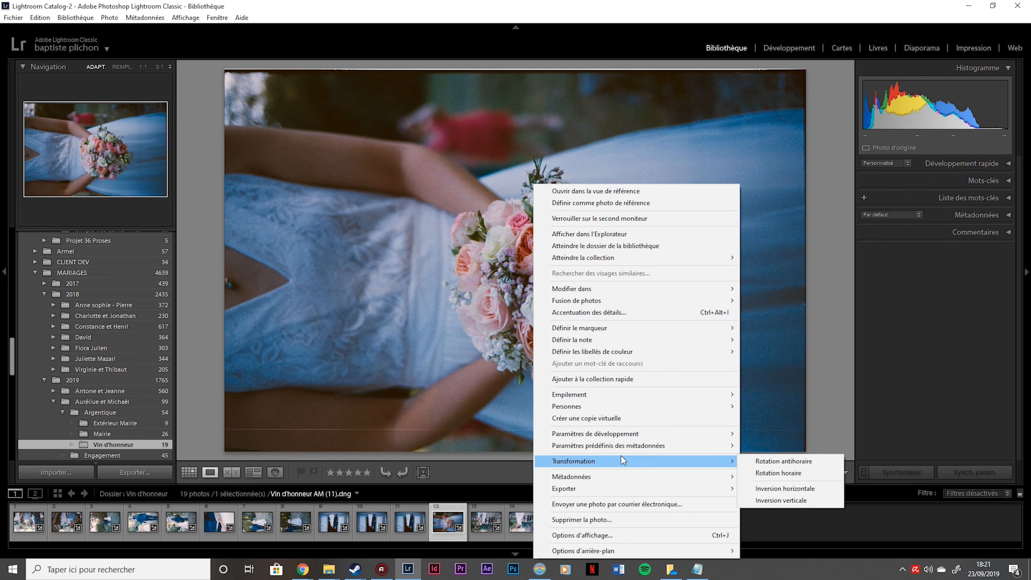
{"action": "left_click", "coordinate": [794, 463]}
{"action": "right_click", "coordinate": [505, 322]}
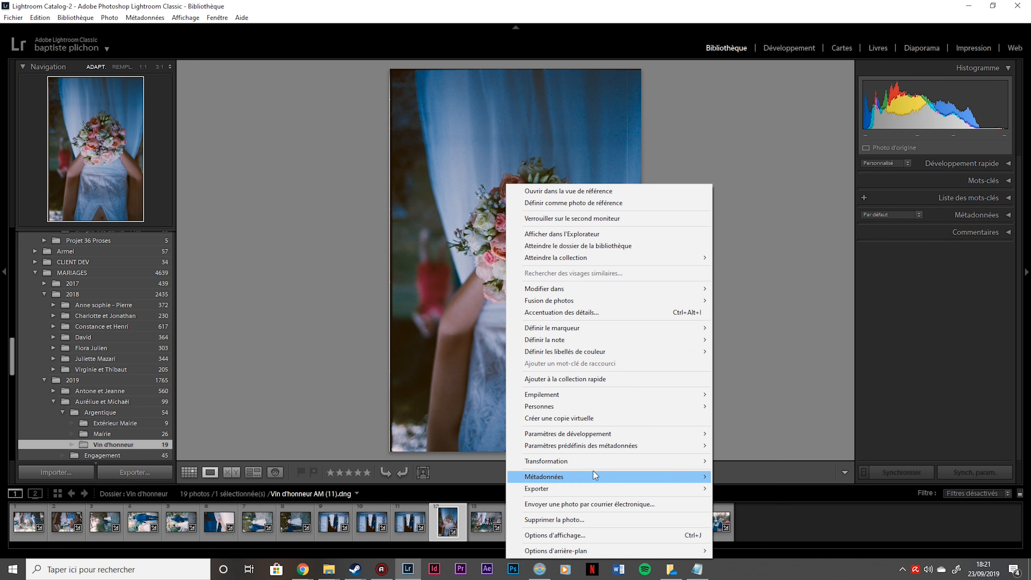
{"action": "mouse_move", "coordinate": [613, 466]}
{"action": "left_click", "coordinate": [756, 461]}
{"action": "right_click", "coordinate": [542, 342]}
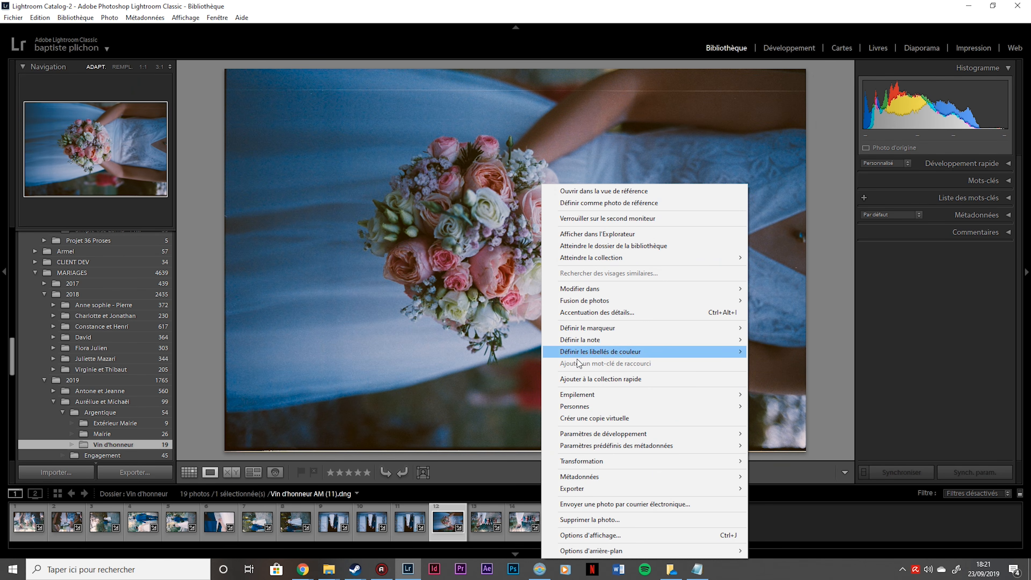
{"action": "mouse_move", "coordinate": [656, 464]}
{"action": "left_click", "coordinate": [785, 464]}
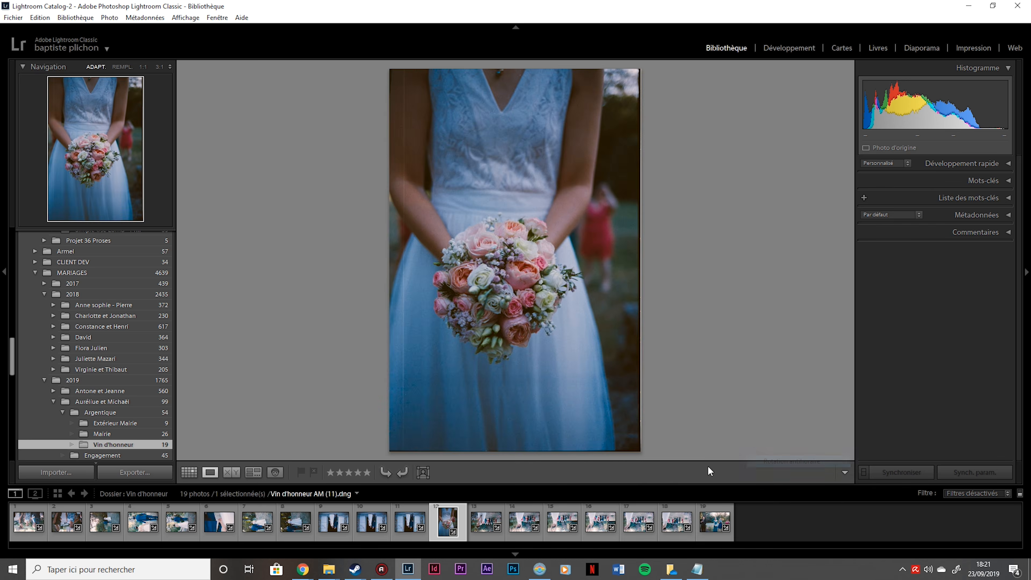
Review the converted photos between the last one in the series and the bouquet photo Vin d'honneur AM (11).dng
{"action": "left_click", "coordinate": [721, 532]}
{"action": "key", "text": "Left"}
{"action": "key", "text": "Left"}
{"action": "key", "text": "Left"}
{"action": "key", "text": "Left"}
{"action": "key", "text": "Left"}
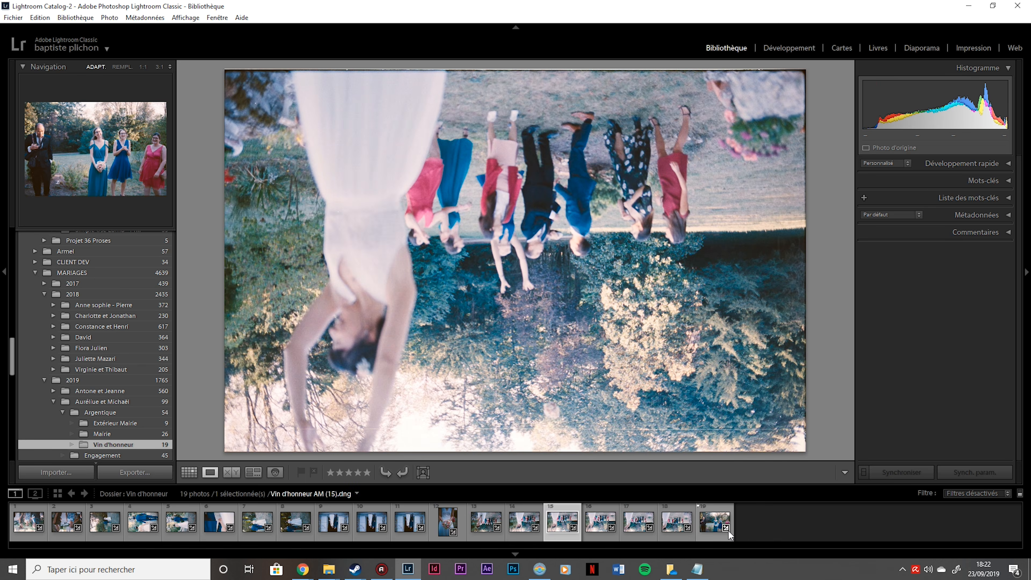
{"action": "key", "text": "Right"}
{"action": "key", "text": "Right"}
{"action": "key", "text": "Right"}
{"action": "key", "text": "Right"}
{"action": "key", "text": "Right"}
{"action": "key", "text": "Left"}
{"action": "key", "text": "Left"}
{"action": "key", "text": "Left"}
{"action": "key", "text": "Left"}
{"action": "key", "text": "Left"}
{"action": "key", "text": "Left"}
{"action": "key", "text": "Left"}
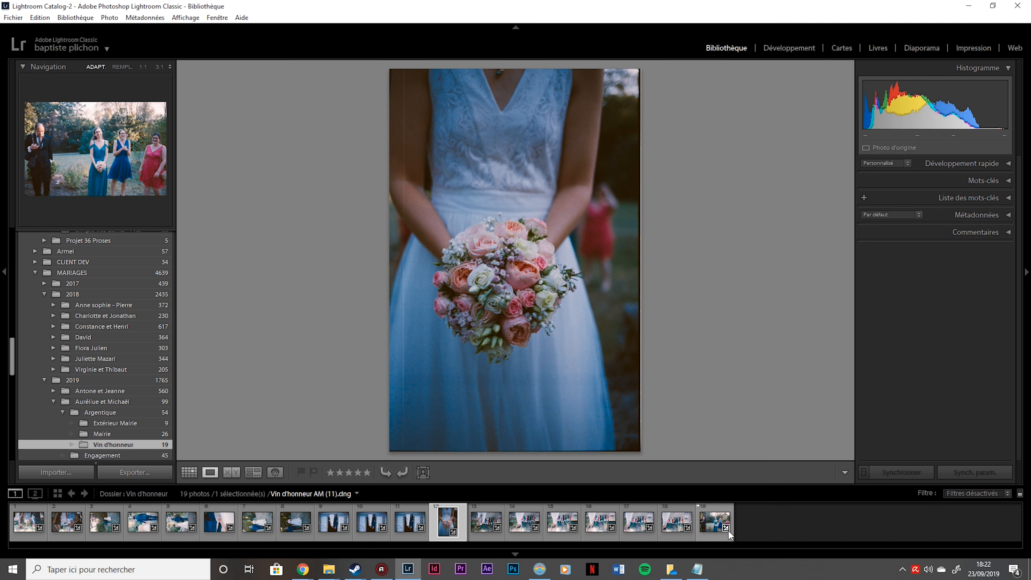
Review the earlier converted photos of the series, going back from the bouquet photo to Vin d'honneur AM (2).dng
{"action": "key", "text": "Left"}
{"action": "key", "text": "Left"}
{"action": "key", "text": "Left"}
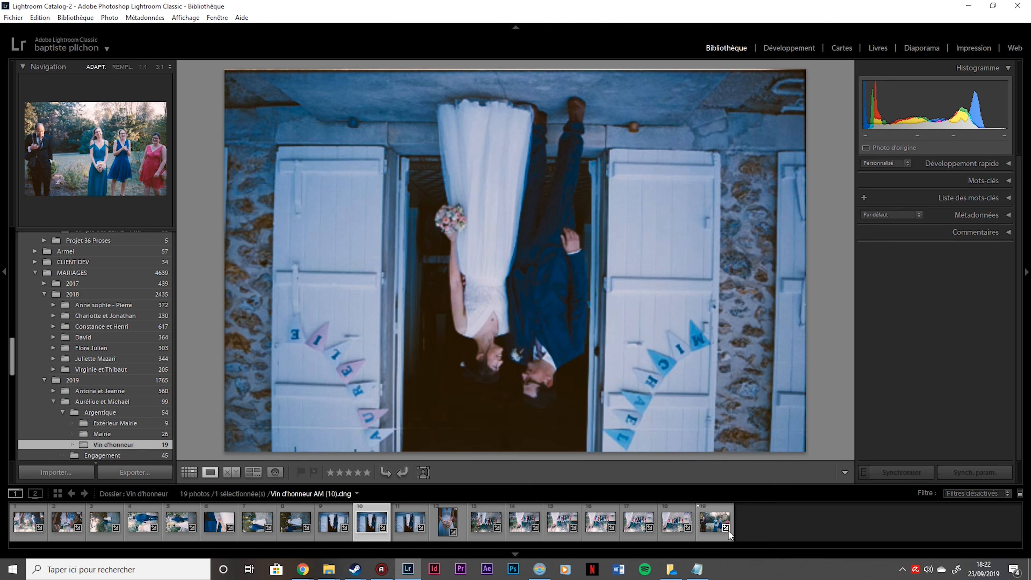
{"action": "key", "text": "Left"}
{"action": "key", "text": "Left"}
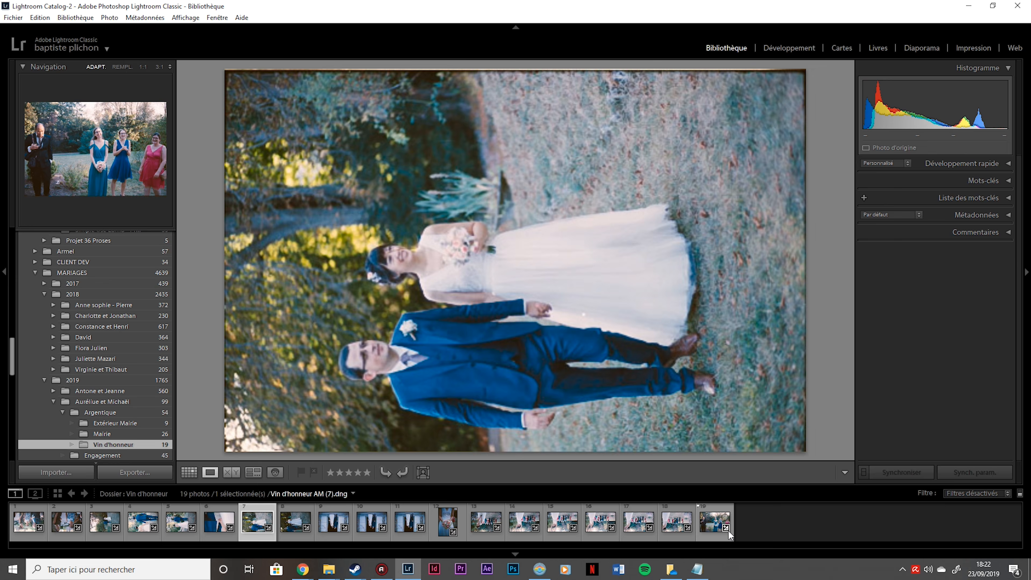
{"action": "key", "text": "Left"}
{"action": "key", "text": "Left"}
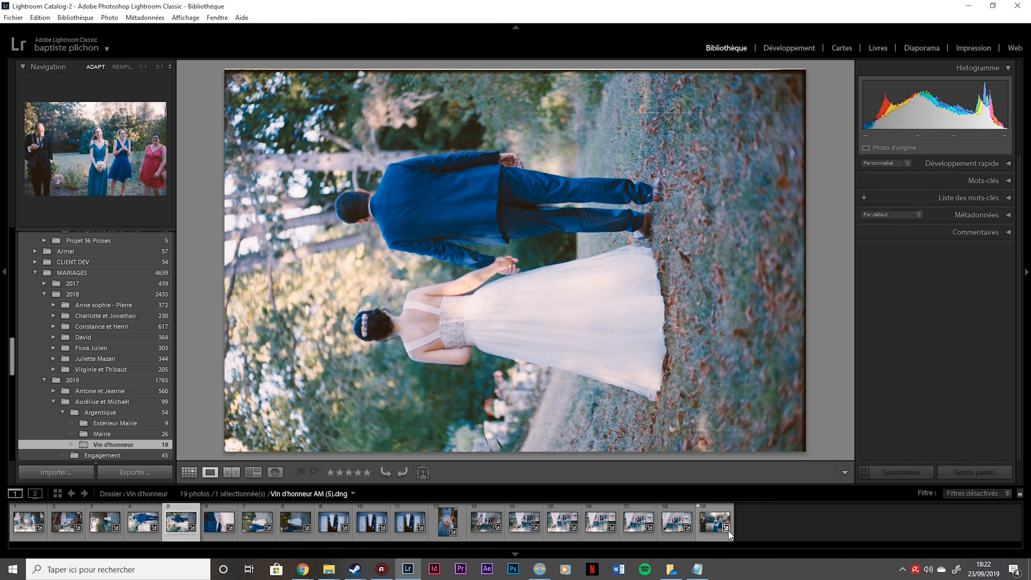
{"action": "key", "text": "Left"}
{"action": "key", "text": "Left"}
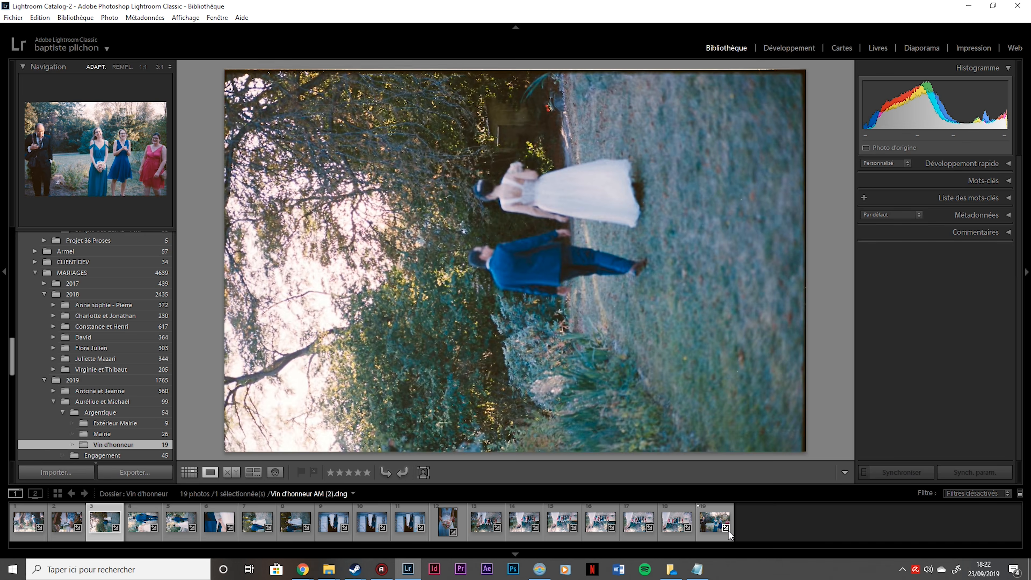
Rotate Vin d'honneur AM (3).dng clockwise to portrait orientation so the couple seen from behind stands upright
{"action": "key", "text": "Right"}
{"action": "right_click", "coordinate": [528, 248]}
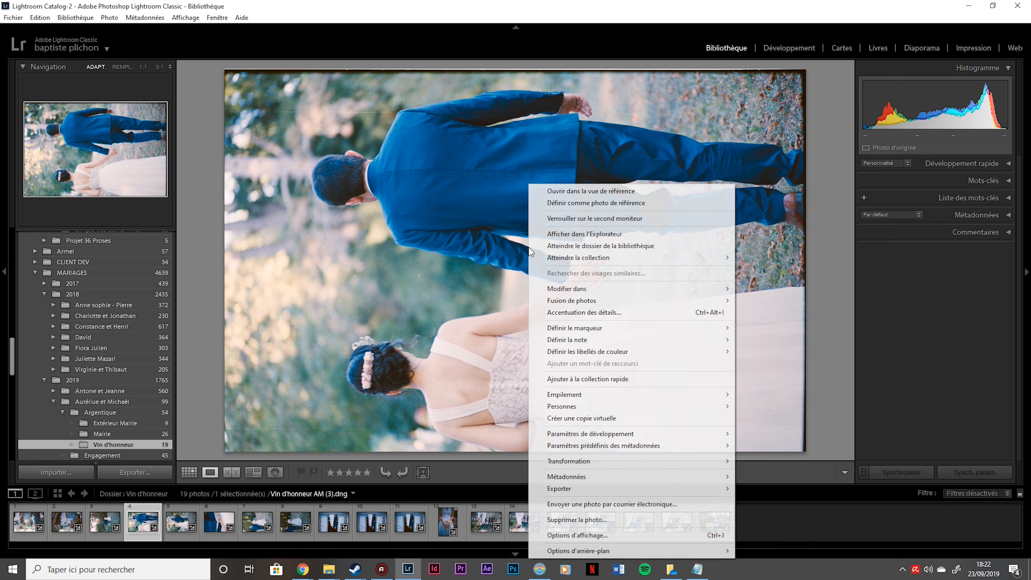
{"action": "mouse_move", "coordinate": [622, 466]}
{"action": "left_click", "coordinate": [764, 461]}
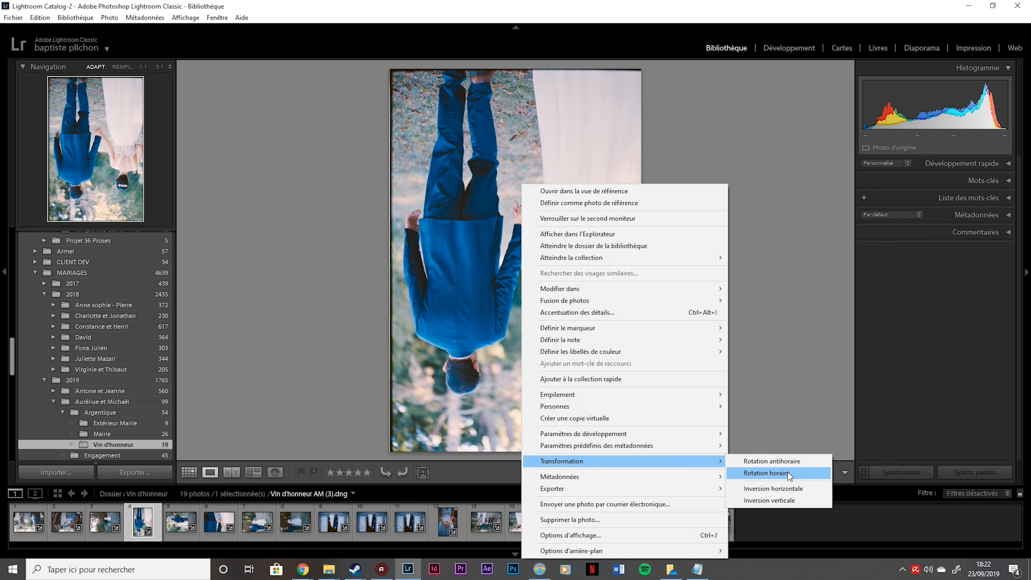
{"action": "left_click", "coordinate": [788, 472]}
{"action": "mouse_move", "coordinate": [665, 465]}
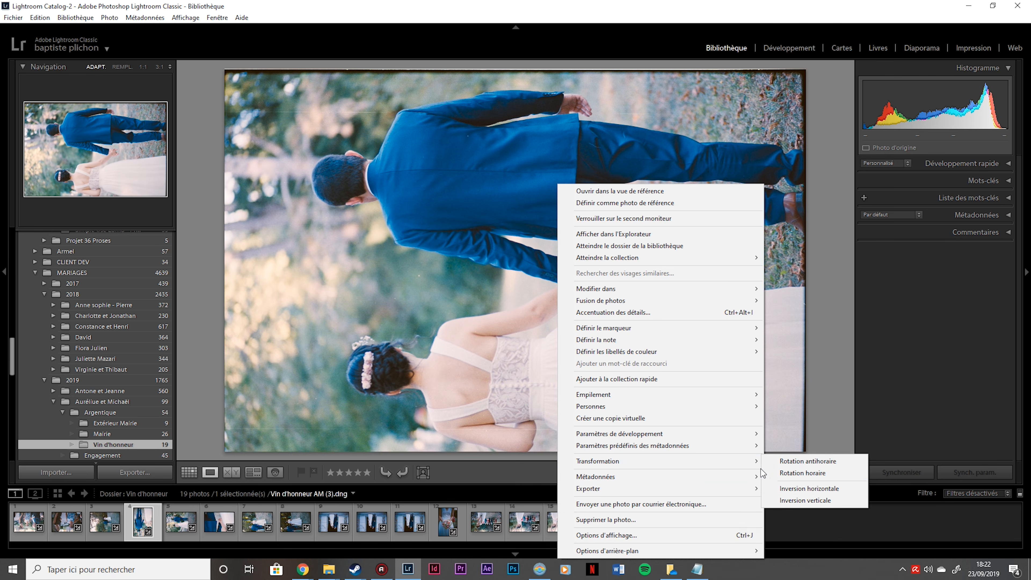
{"action": "left_click", "coordinate": [774, 472]}
Switch to SilverFast, fit the scan frame to the portrait negative and scan it
{"action": "left_click_drag", "start_coordinate": [453, 190], "coordinate": [626, 203]}
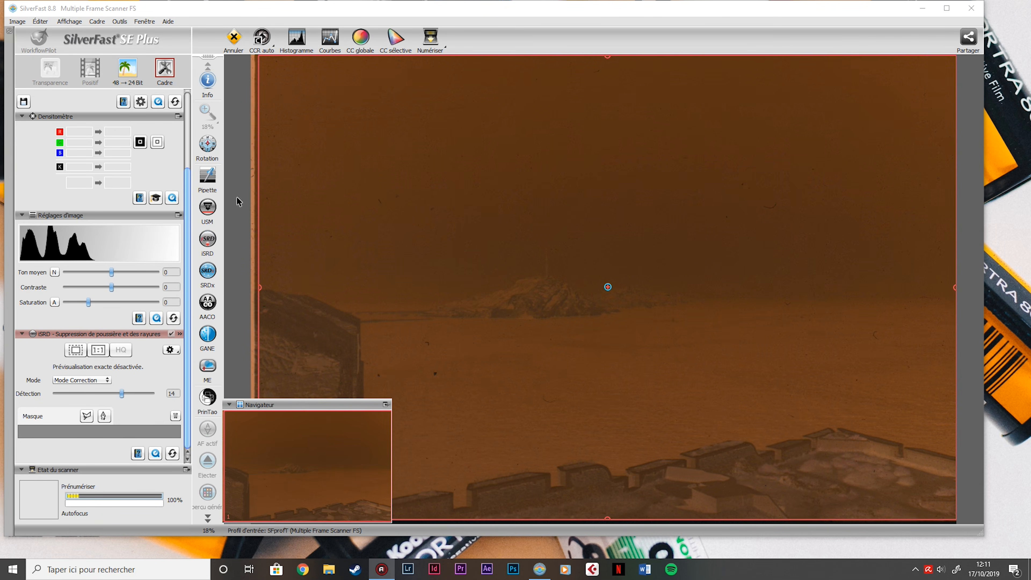
{"action": "scroll", "coordinate": [187, 293], "scroll_direction": "up", "scroll_amount": 3}
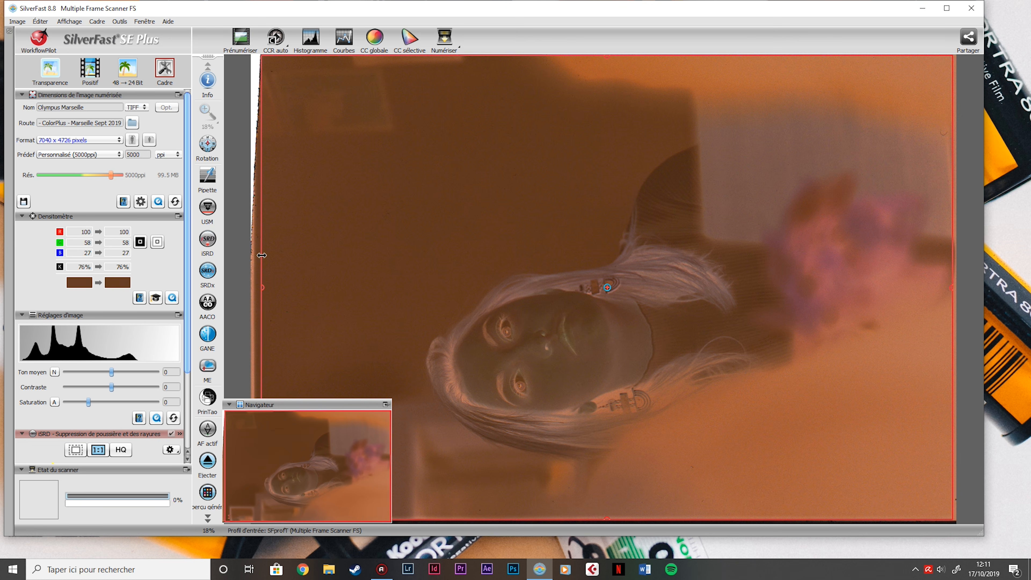
{"action": "left_click", "coordinate": [454, 40]}
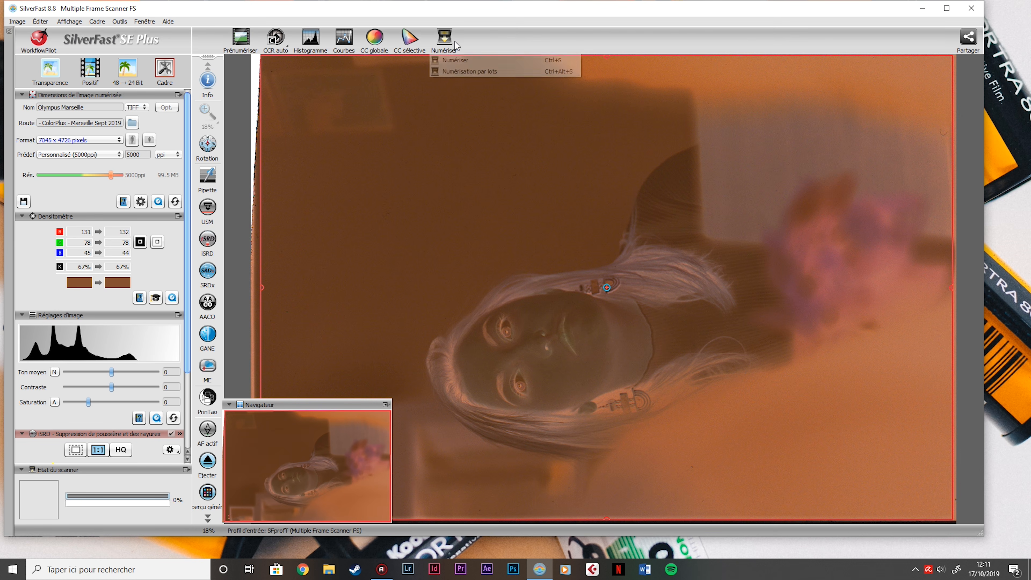
{"action": "left_click", "coordinate": [533, 60]}
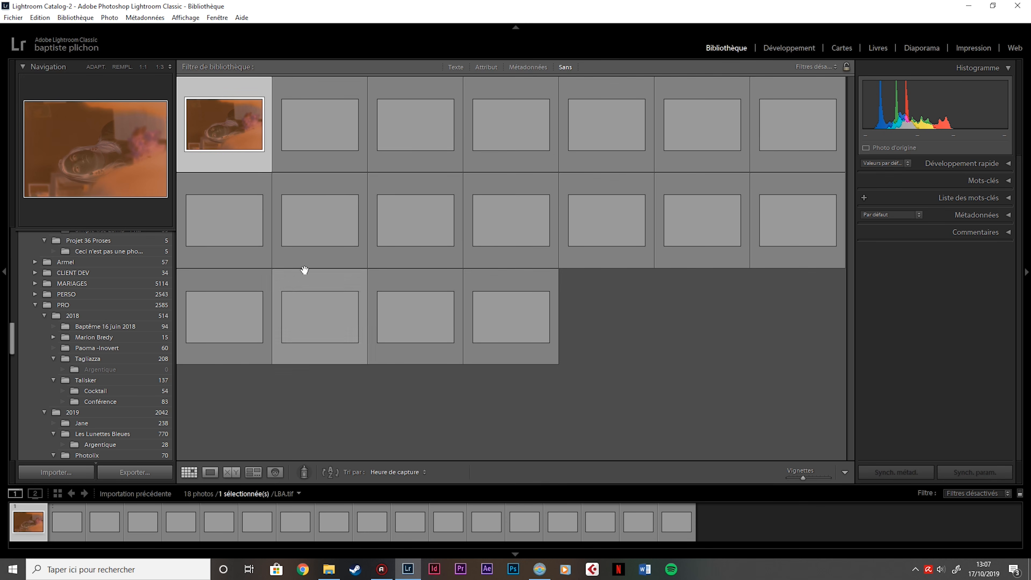
Switch back to Lightroom and select all 18 newly imported negative scans
{"action": "key", "text": "ctrl+a"}
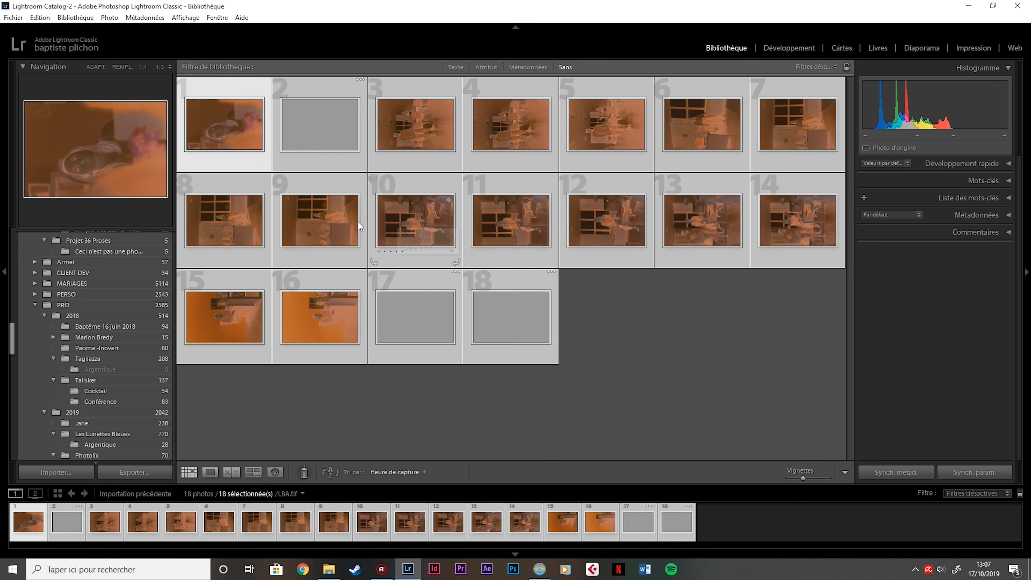
{"action": "left_click", "coordinate": [13, 18]}
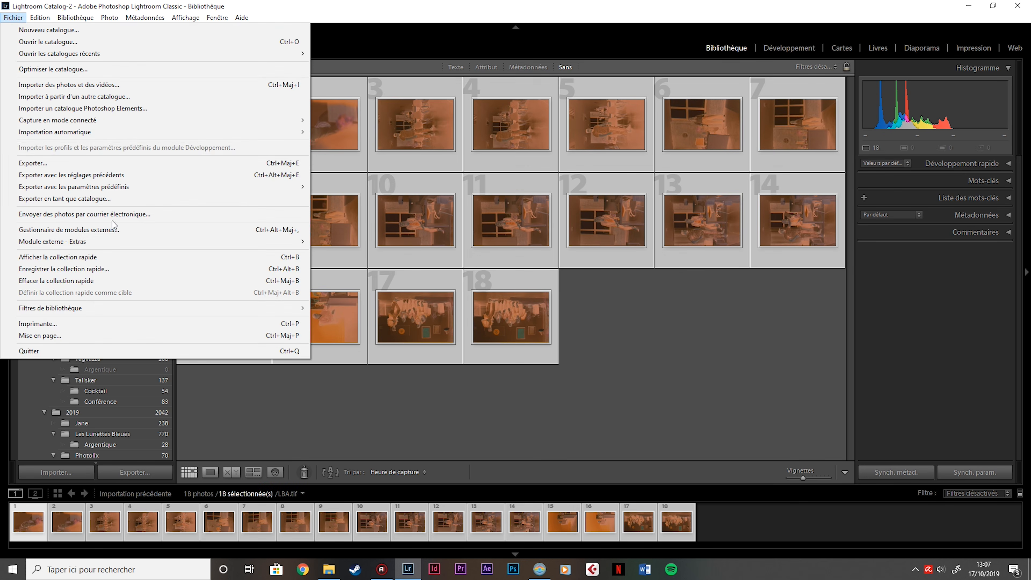
{"action": "left_click", "coordinate": [116, 230]}
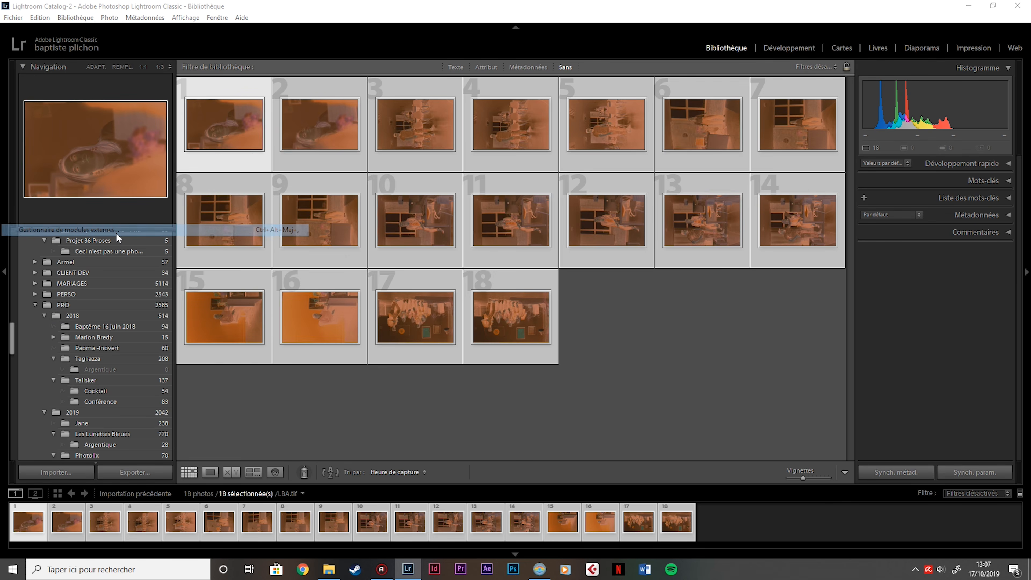
{"action": "left_click", "coordinate": [767, 410]}
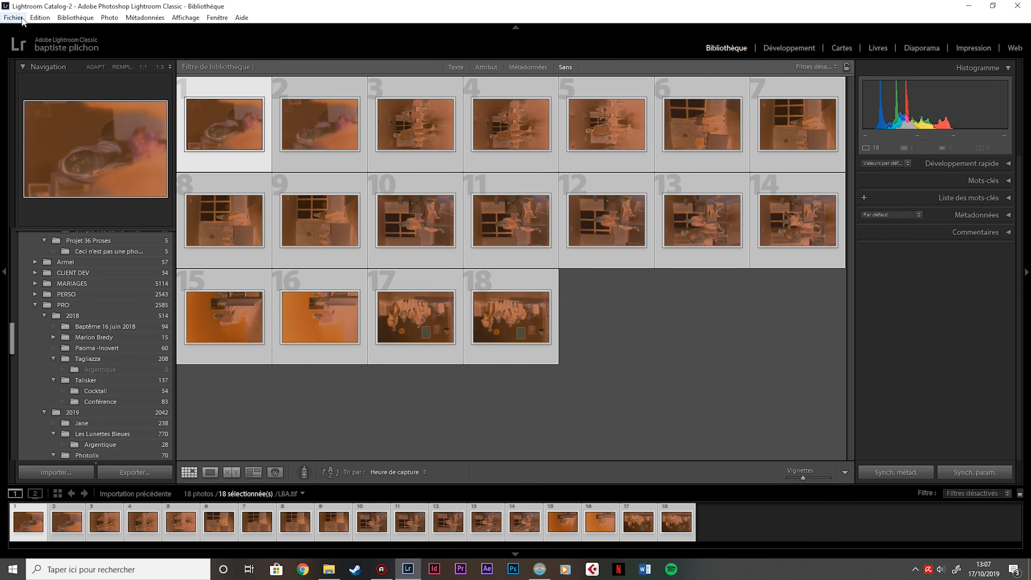
Run Tiff Gamma Prep on the 18 selected scans with Linear gamma settings and the Save to Subfolder option
{"action": "left_click", "coordinate": [13, 17]}
{"action": "mouse_move", "coordinate": [101, 242]}
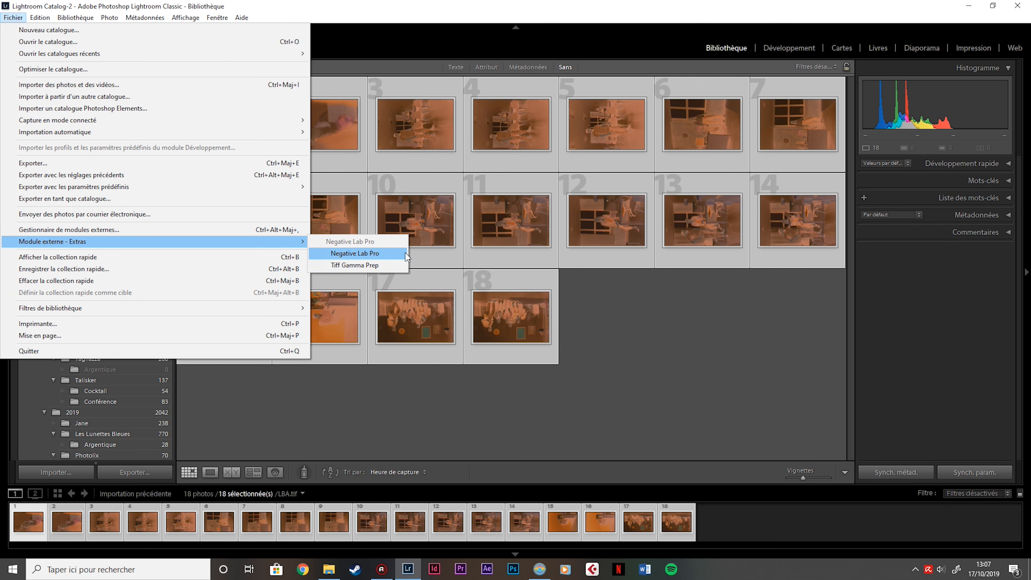
{"action": "left_click", "coordinate": [391, 266]}
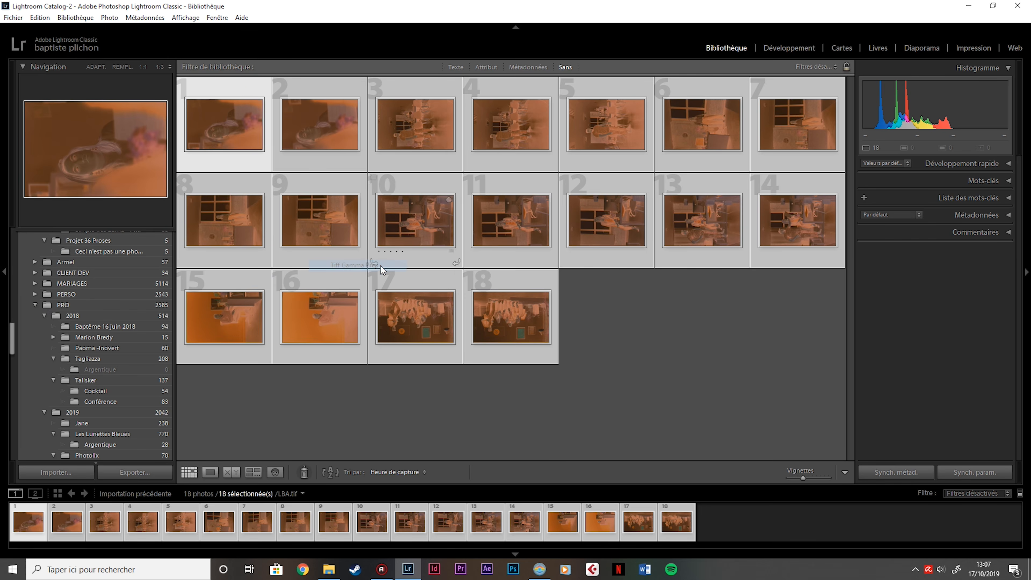
{"action": "left_click", "coordinate": [528, 303]}
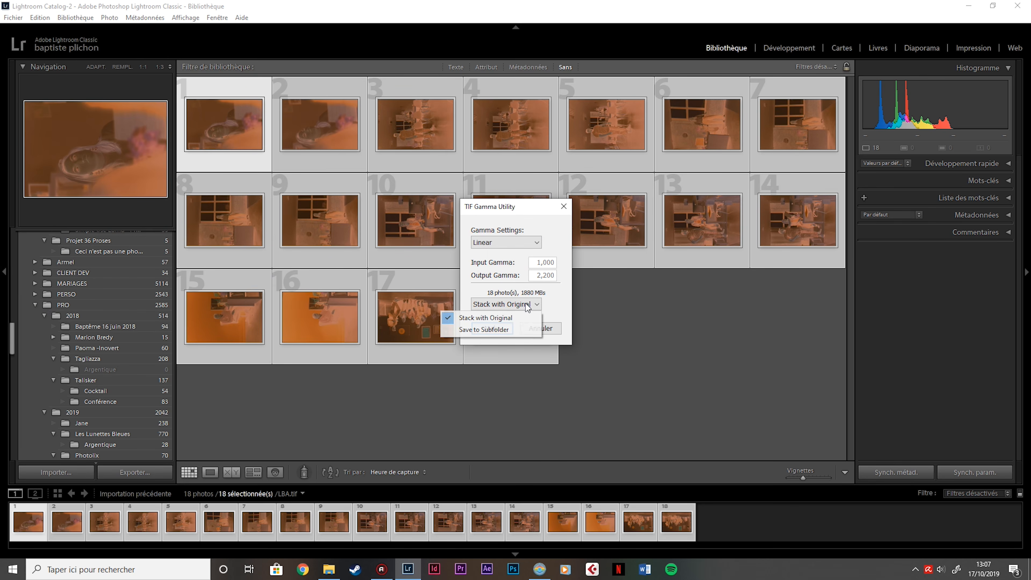
{"action": "left_click", "coordinate": [515, 330]}
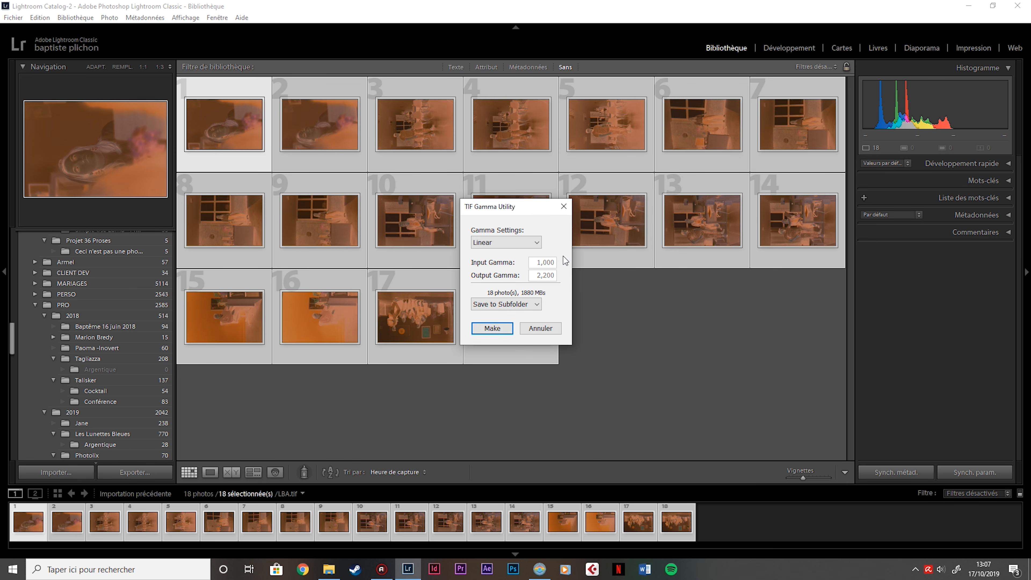
{"action": "left_click", "coordinate": [510, 328]}
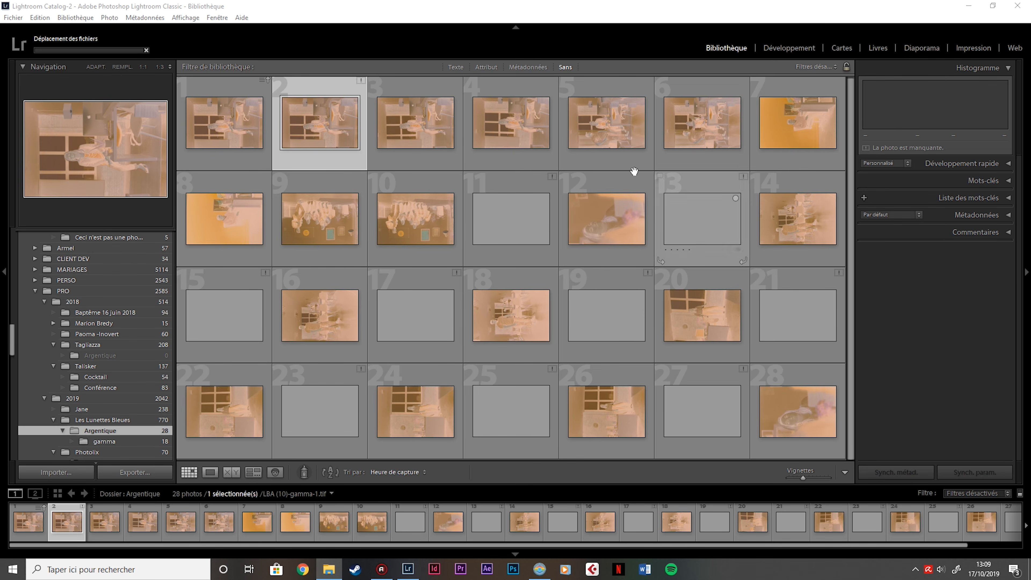
Remove the nine blank photos with missing files, numbers 11 to 27 at odd positions, from the Argentique folder
{"action": "left_click", "coordinate": [222, 123]}
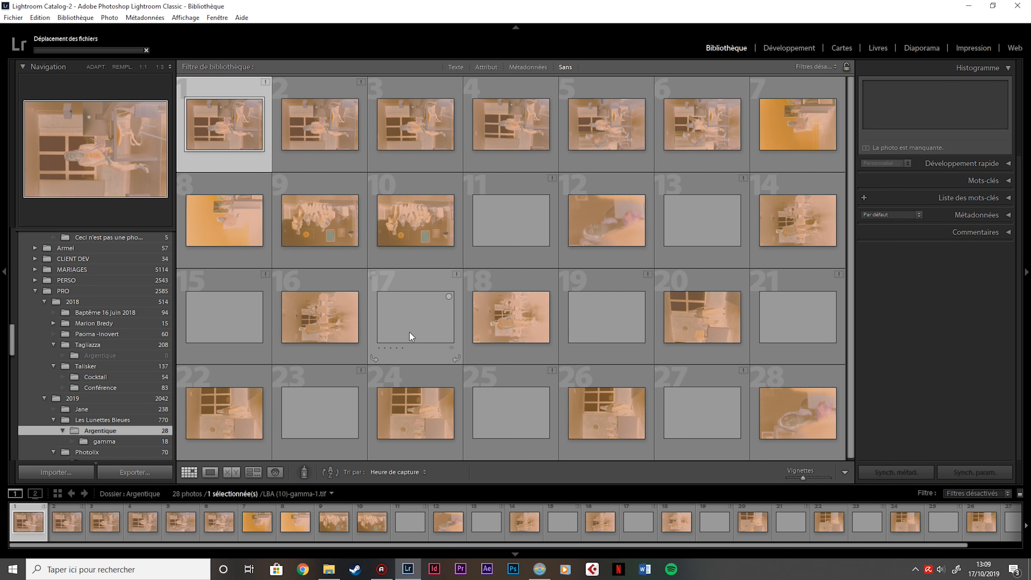
{"action": "left_click", "coordinate": [505, 201]}
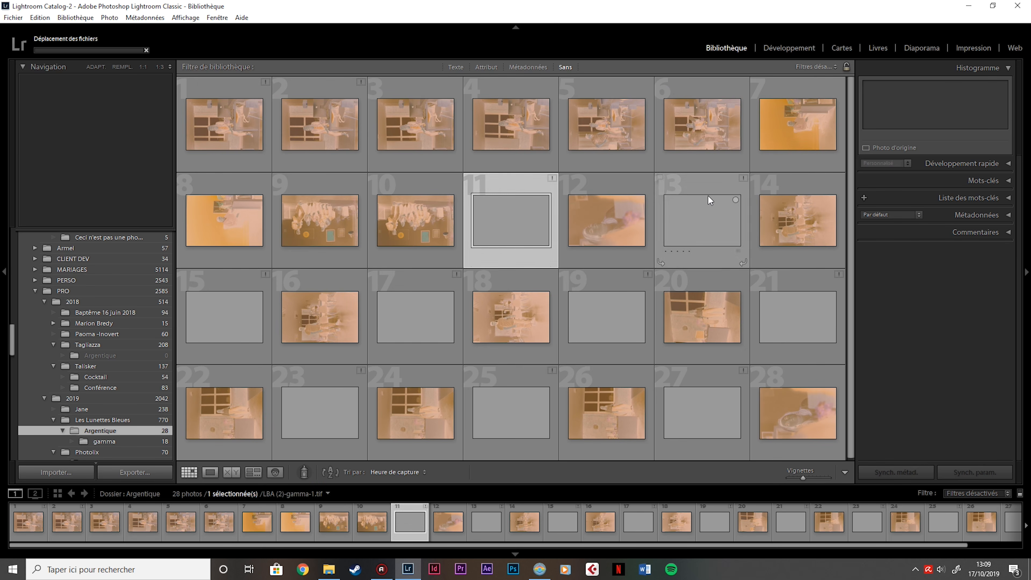
{"action": "left_click", "coordinate": [709, 203], "text": "ctrl"}
{"action": "left_click", "coordinate": [817, 325], "text": "ctrl"}
{"action": "left_click", "coordinate": [610, 320], "text": "ctrl"}
{"action": "left_click", "coordinate": [414, 317], "text": "ctrl"}
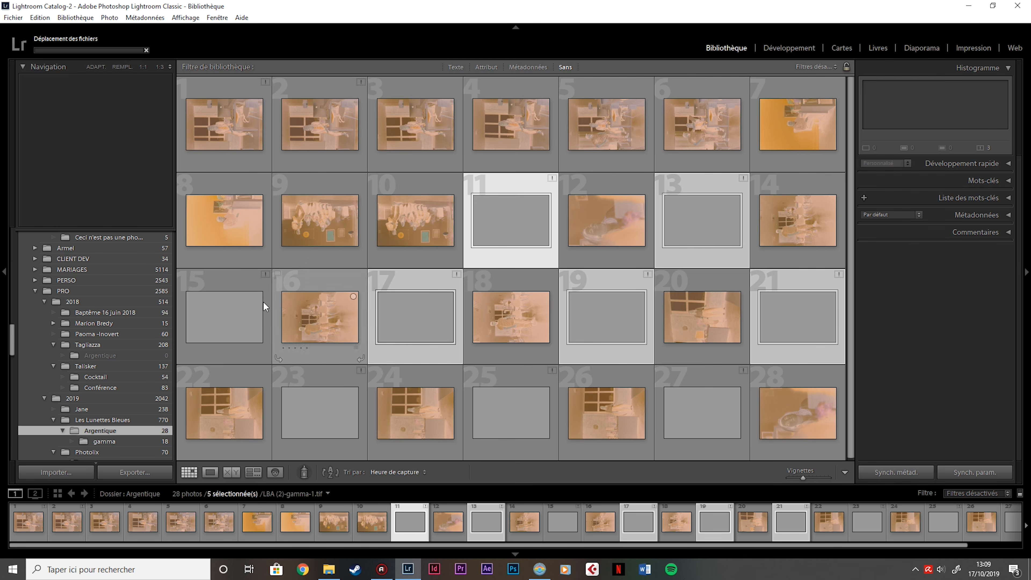
{"action": "left_click", "coordinate": [265, 307], "text": "ctrl"}
{"action": "left_click", "coordinate": [325, 399], "text": "ctrl"}
{"action": "left_click", "coordinate": [511, 415], "text": "ctrl"}
{"action": "left_click", "coordinate": [716, 416], "text": "ctrl"}
{"action": "scroll", "coordinate": [683, 339], "scroll_direction": "down", "scroll_amount": 1}
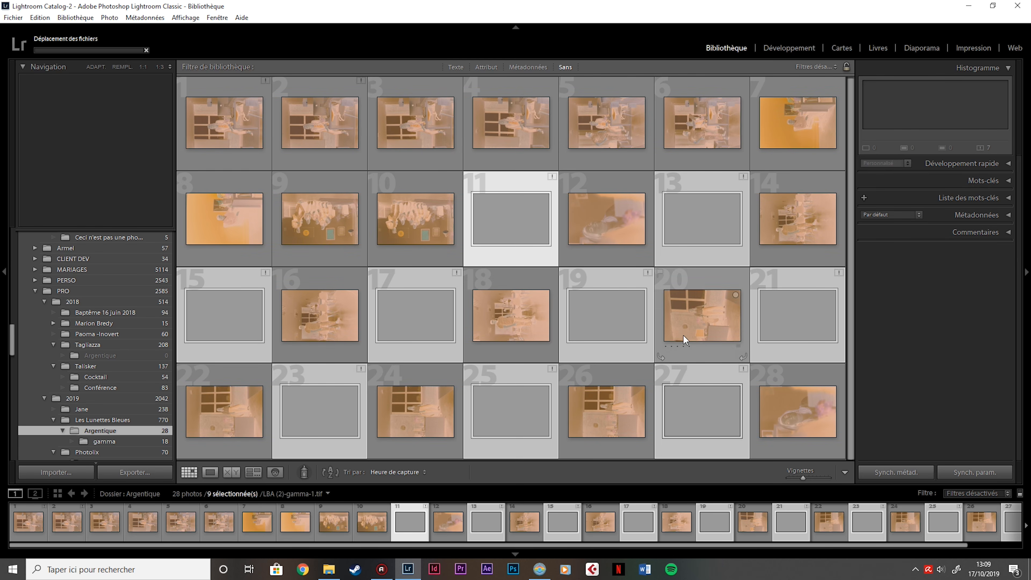
{"action": "right_click", "coordinate": [708, 402]}
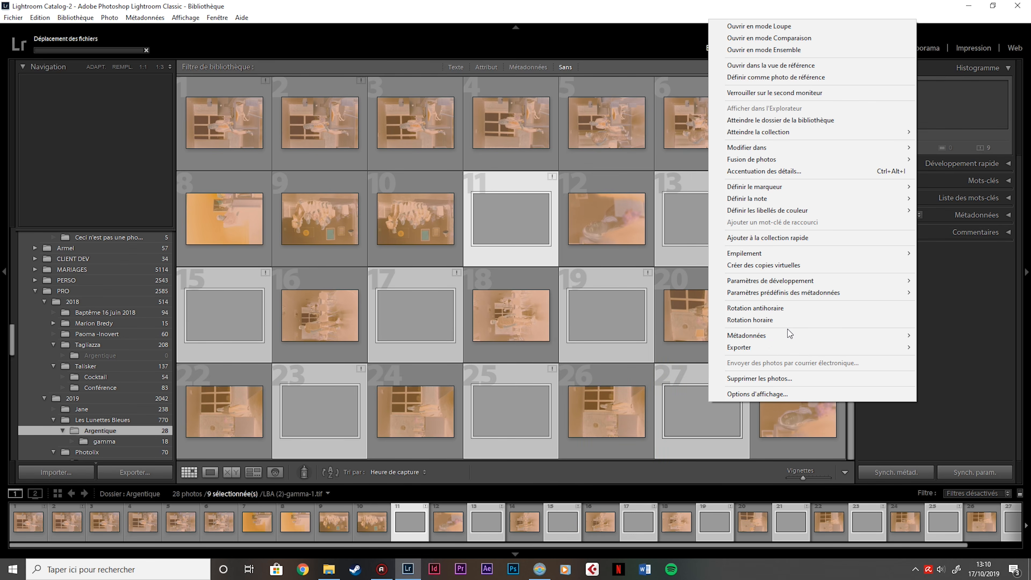
{"action": "left_click", "coordinate": [789, 376]}
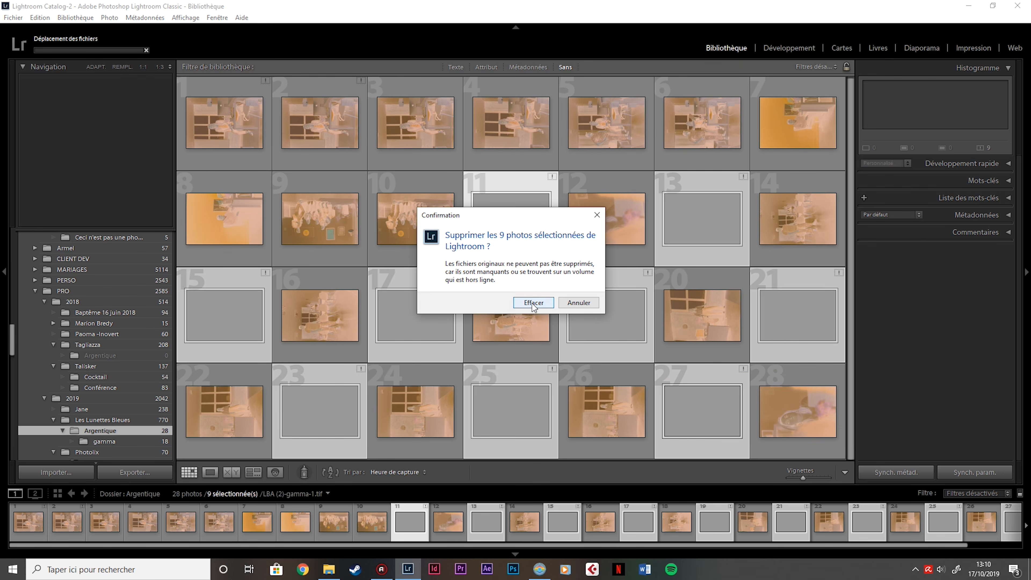
{"action": "left_click", "coordinate": [531, 303]}
Convert all 19 remaining scans with Negative Lab Pro using TIFF/JPEG Scan source, Frontier color model, 3 – Default pre-saturation and 5% border buffer
{"action": "key", "text": "ctrl+a"}
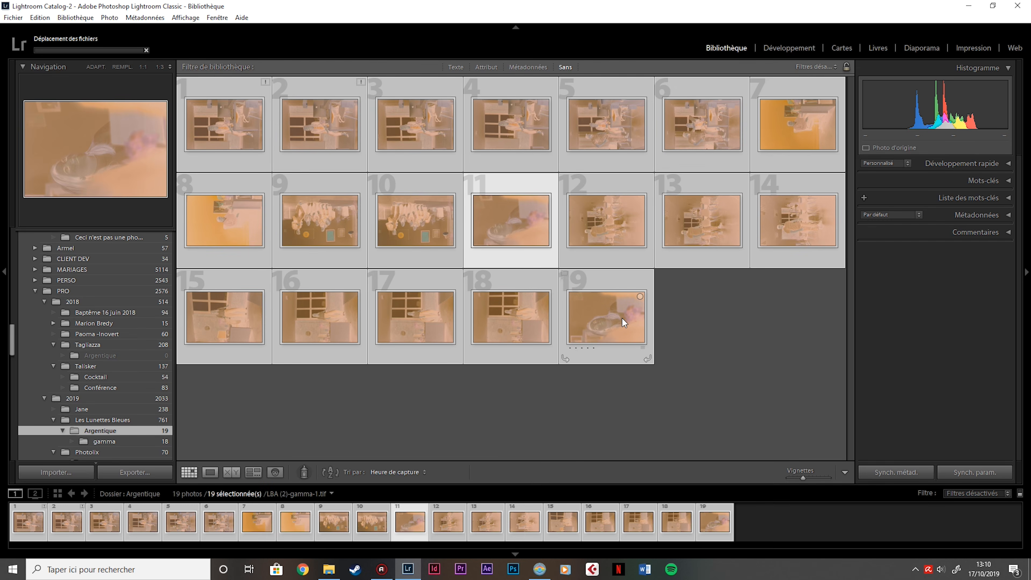
{"action": "key", "text": "ctrl+n"}
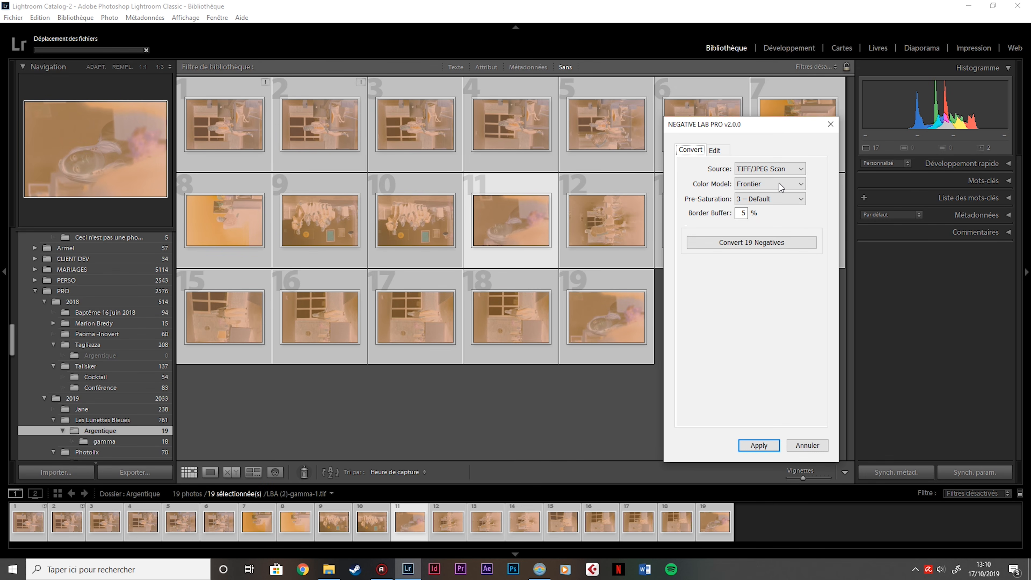
{"action": "left_click", "coordinate": [780, 170]}
{"action": "left_click", "coordinate": [777, 211]}
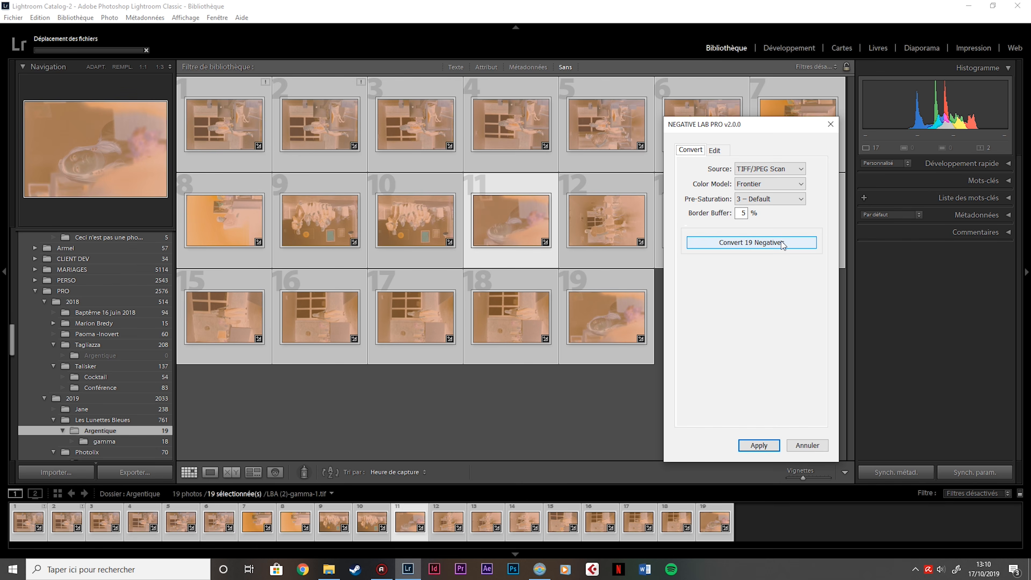
{"action": "left_click", "coordinate": [782, 243]}
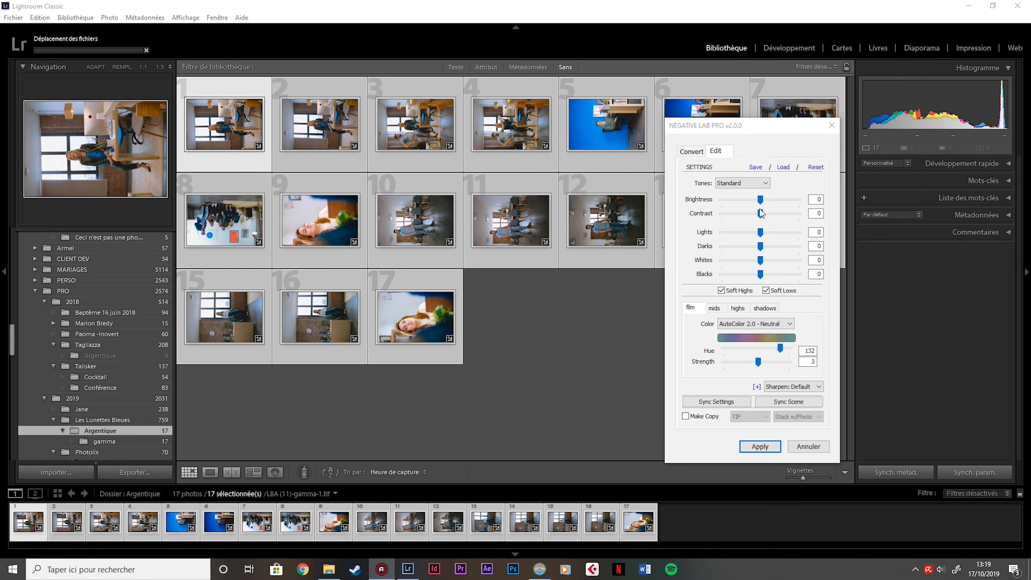
Set the conversion's Tones to Linear and its film Color to AutoColor 2.0 - Cooling
{"action": "left_click", "coordinate": [756, 191]}
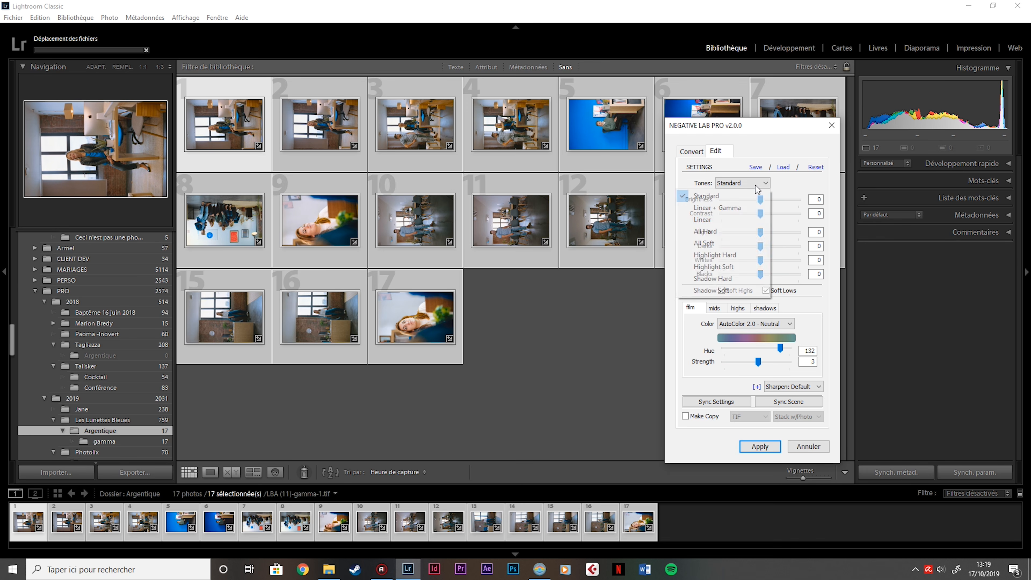
{"action": "left_click", "coordinate": [738, 222]}
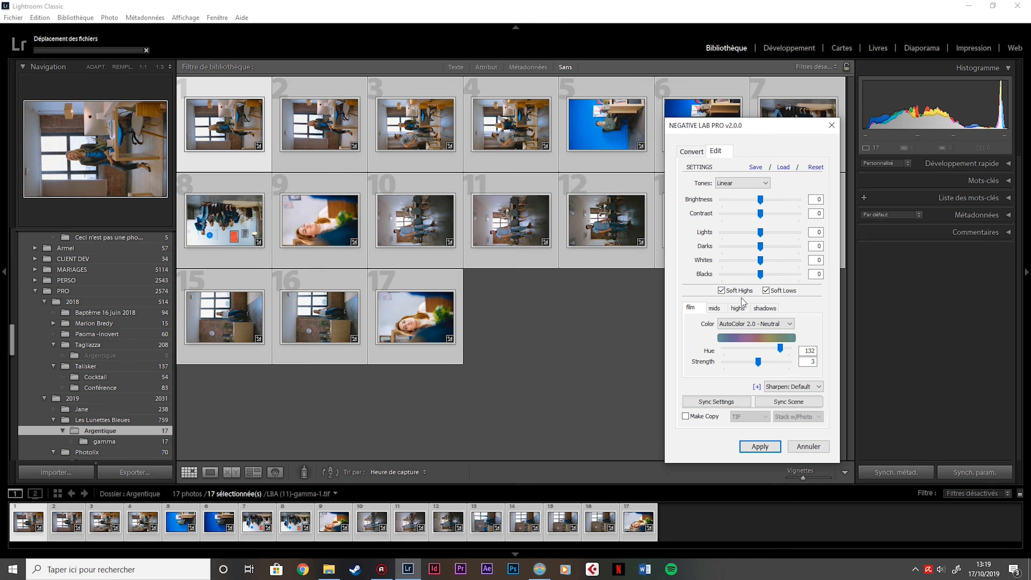
{"action": "left_click", "coordinate": [741, 328]}
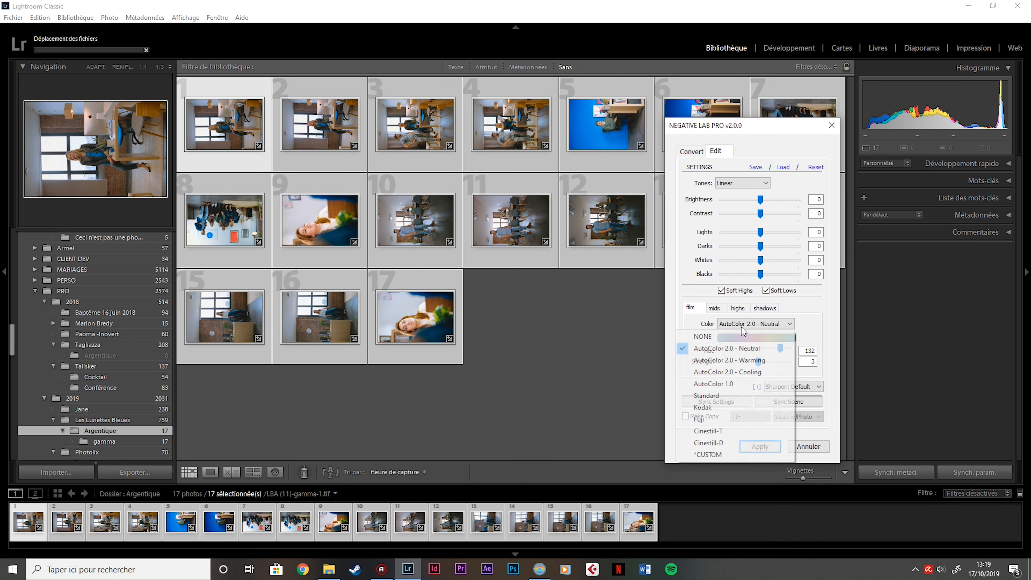
{"action": "left_click", "coordinate": [742, 372]}
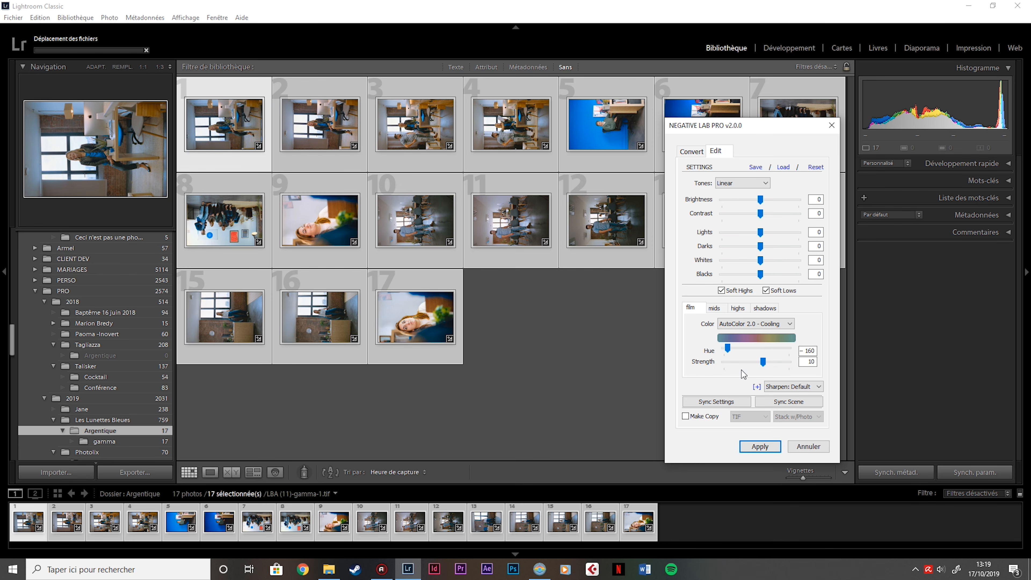
Compare the AutoColor 2.0 Warming and Neutral film colors on the photo, then return to AutoColor 2.0 - Cooling
{"action": "left_click", "coordinate": [742, 324]}
{"action": "left_click", "coordinate": [743, 357]}
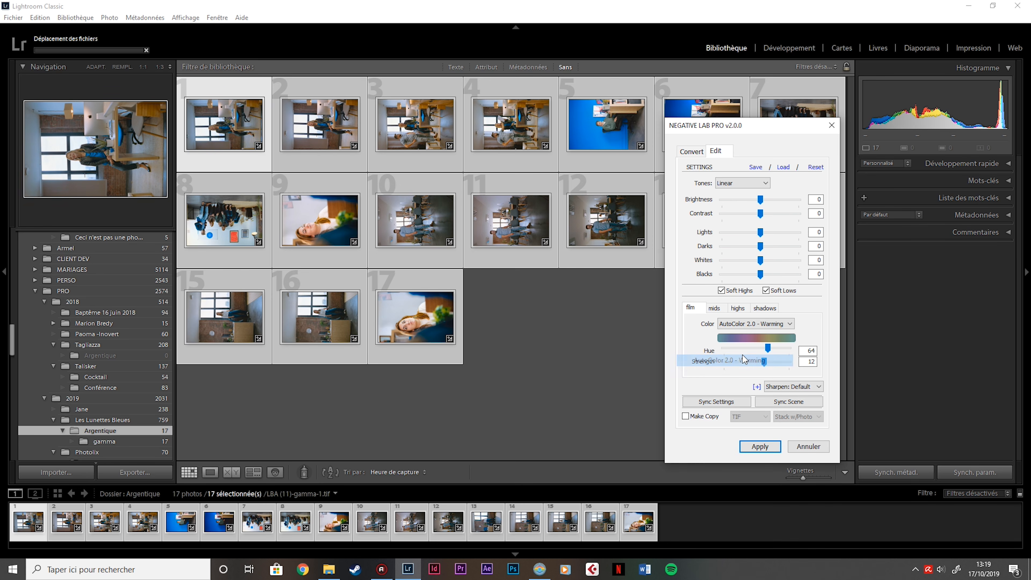
{"action": "left_click", "coordinate": [743, 327]}
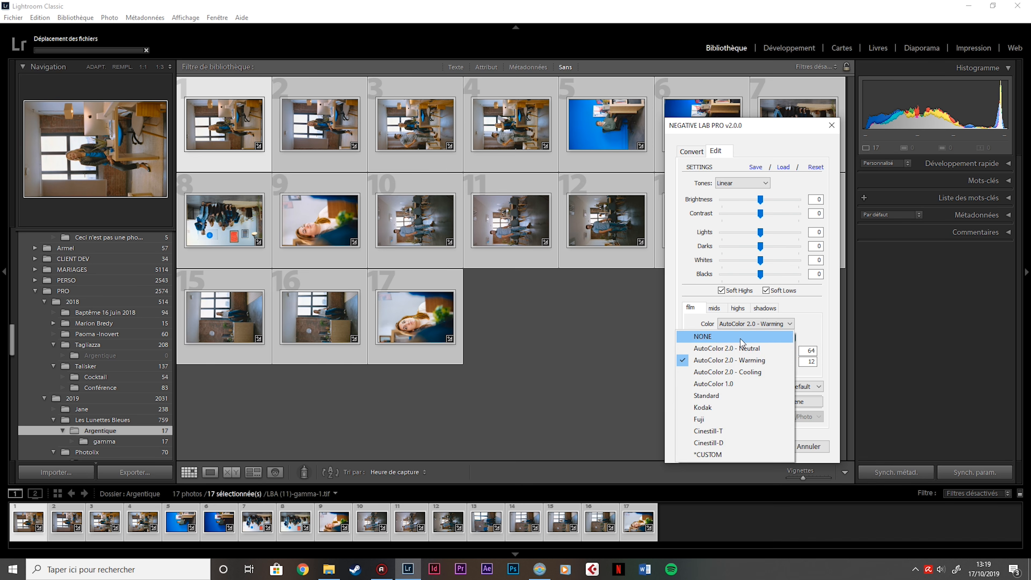
{"action": "left_click", "coordinate": [741, 346]}
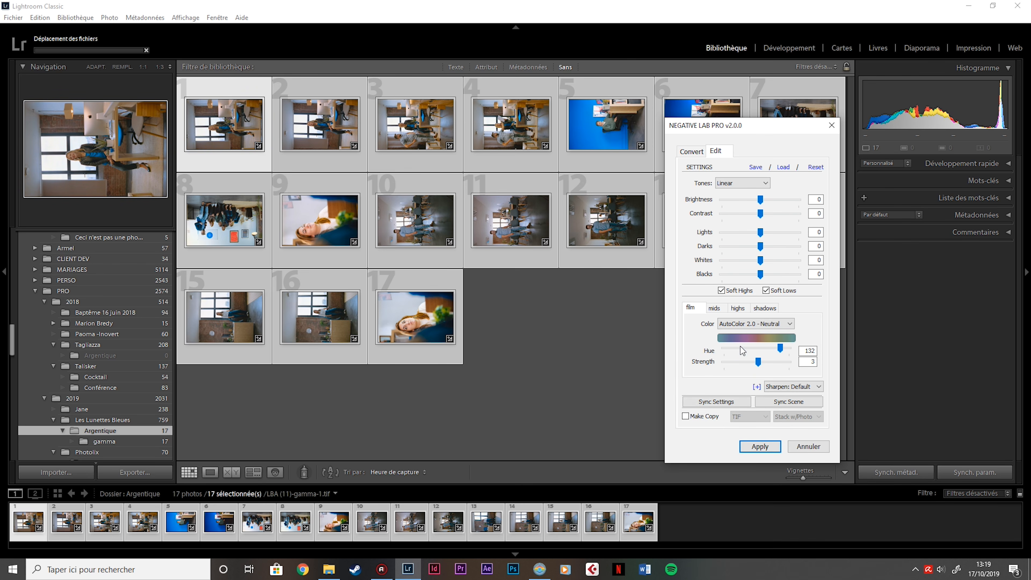
{"action": "left_click", "coordinate": [743, 327]}
{"action": "left_click", "coordinate": [742, 372]}
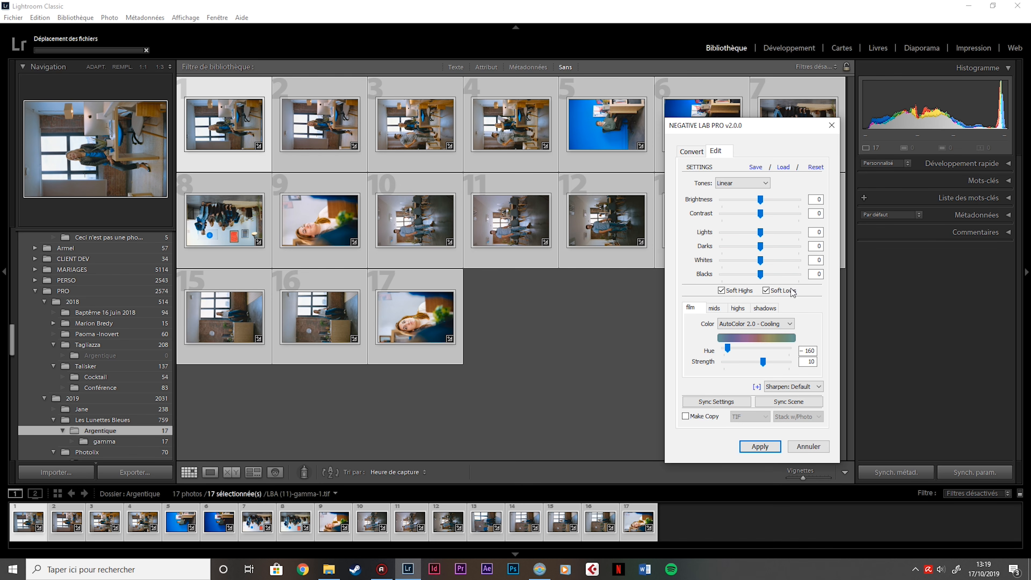
Set sharpening to Lab, sync the settings across all selected negatives and apply the Negative Lab Pro edits
{"action": "left_click", "coordinate": [776, 391]}
{"action": "left_click", "coordinate": [777, 416]}
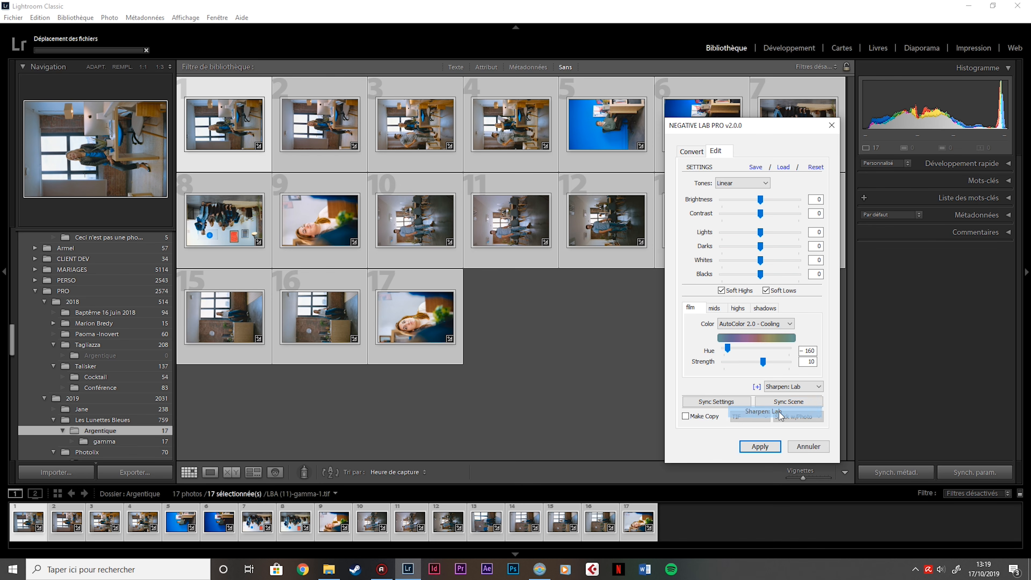
{"action": "left_click", "coordinate": [724, 402]}
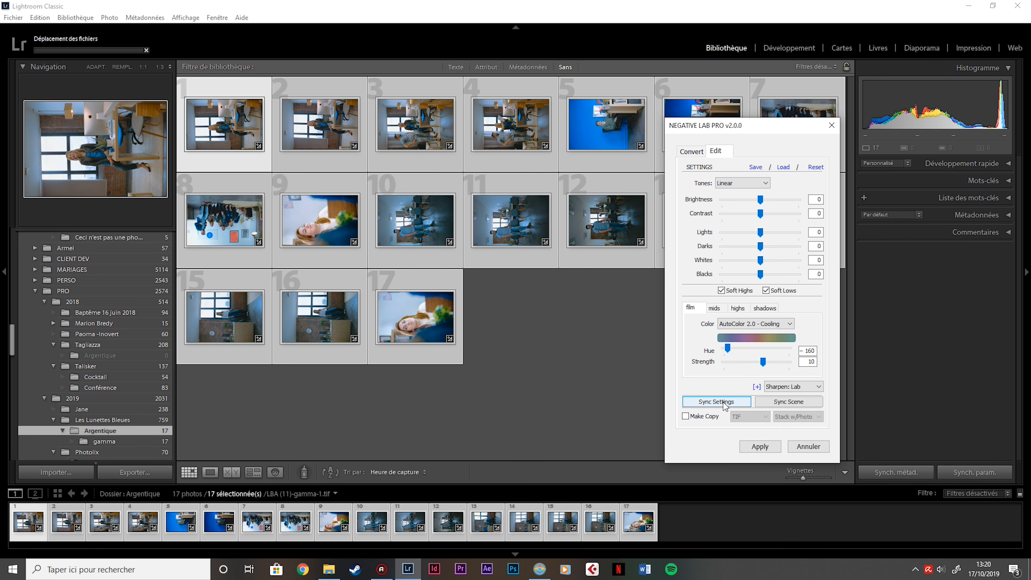
{"action": "left_click_drag", "start_coordinate": [762, 128], "coordinate": [705, 67]}
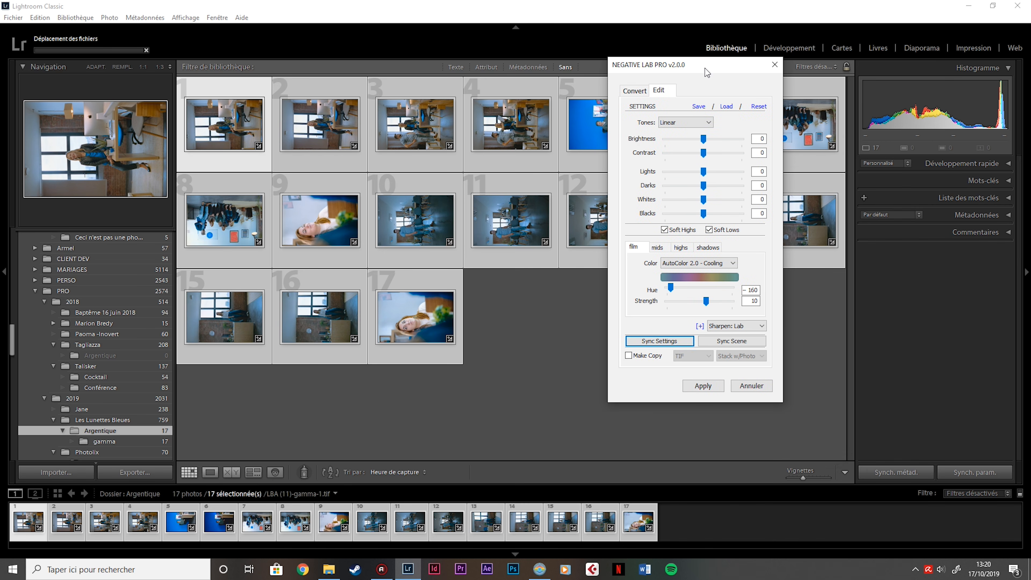
{"action": "left_click", "coordinate": [703, 386]}
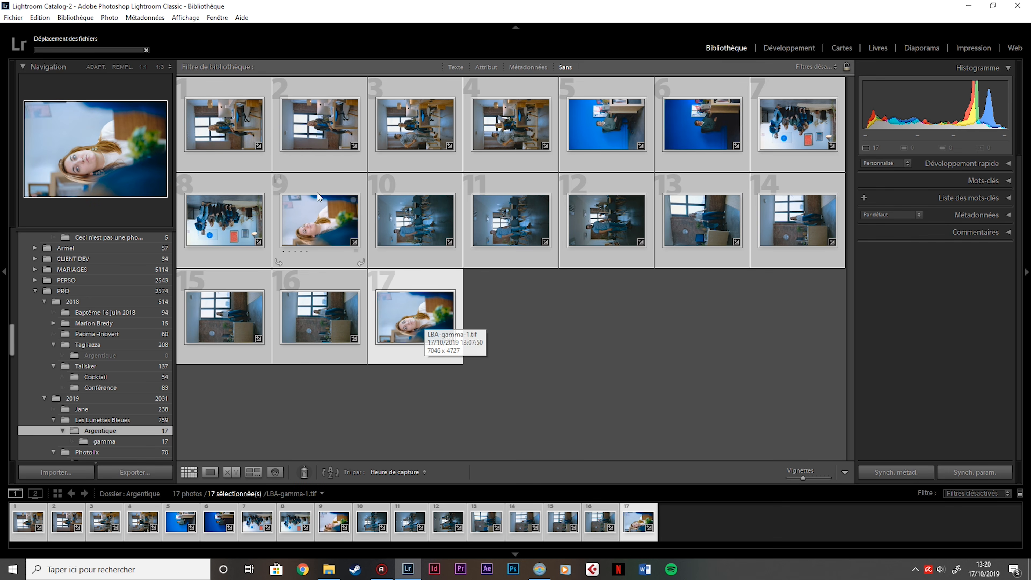
Open the first converted photo of the Argentique folder in the large single-image view
{"action": "double_click", "coordinate": [234, 138]}
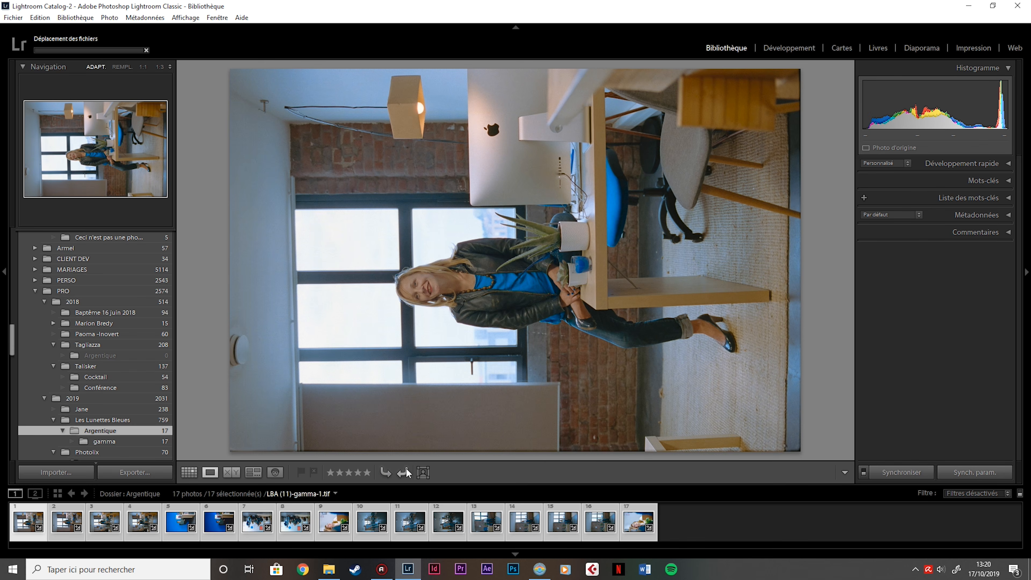